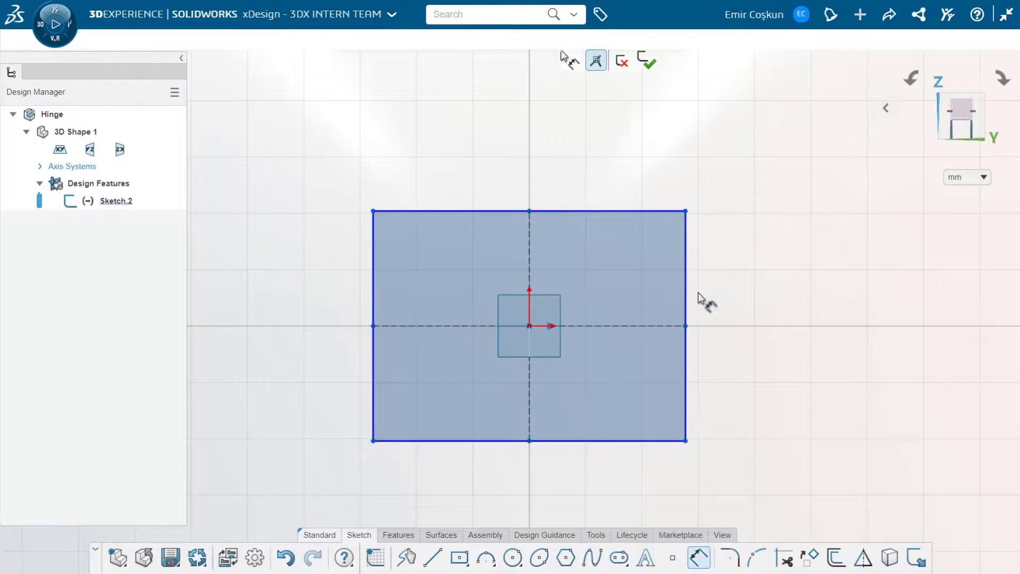
# Dimension the rectangle's height and set it to 35 mm
pyautogui.click(686, 300)
pyautogui.click(732, 300)
pyautogui.write('5')
pyautogui.press('BackSpace')
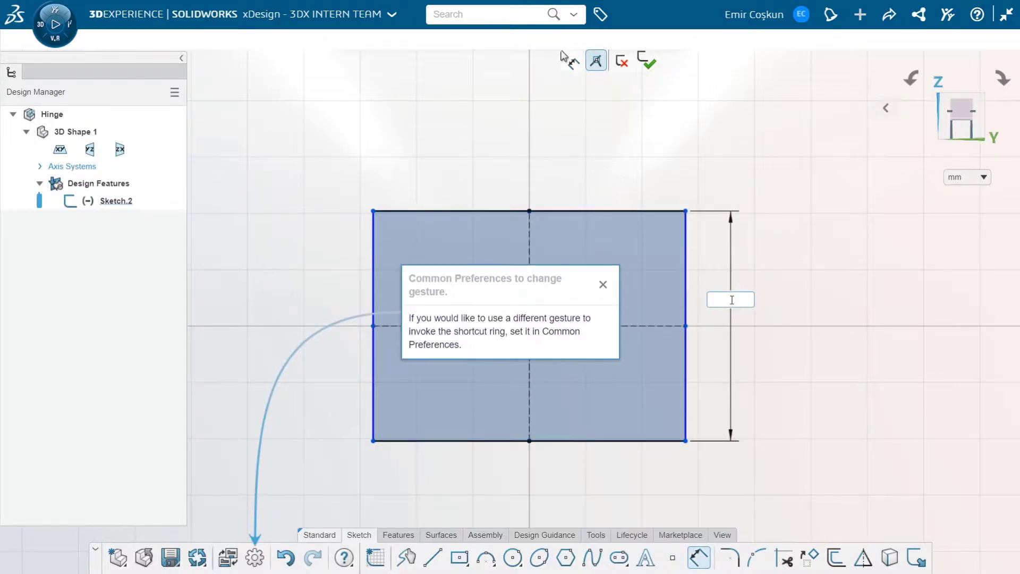
pyautogui.write('35')
pyautogui.press('Return')
# Dimension the rectangle's width and set it to 80 mm
pyautogui.click(647, 208)
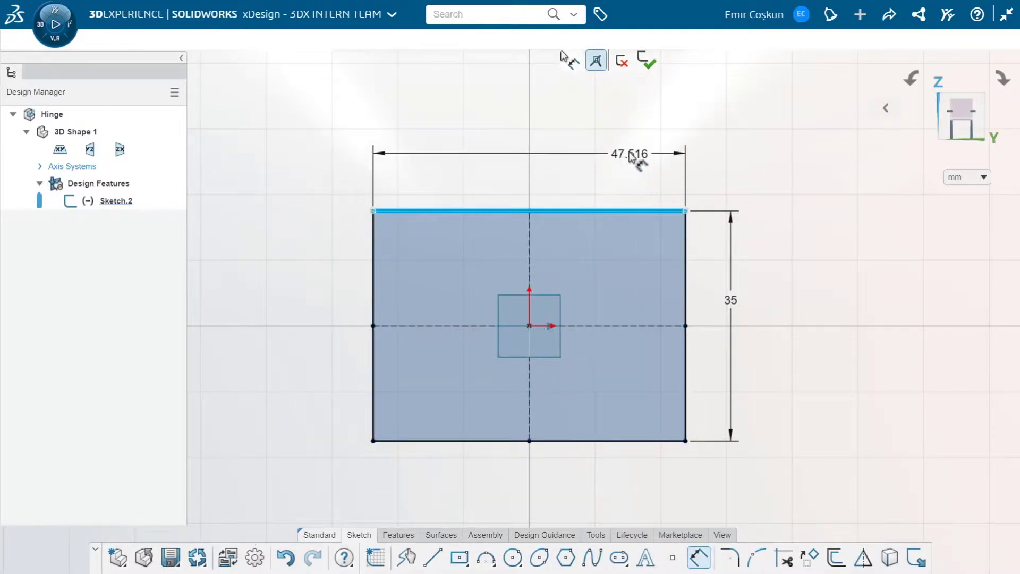
pyautogui.click(630, 152)
pyautogui.write('80')
pyautogui.press('Return')
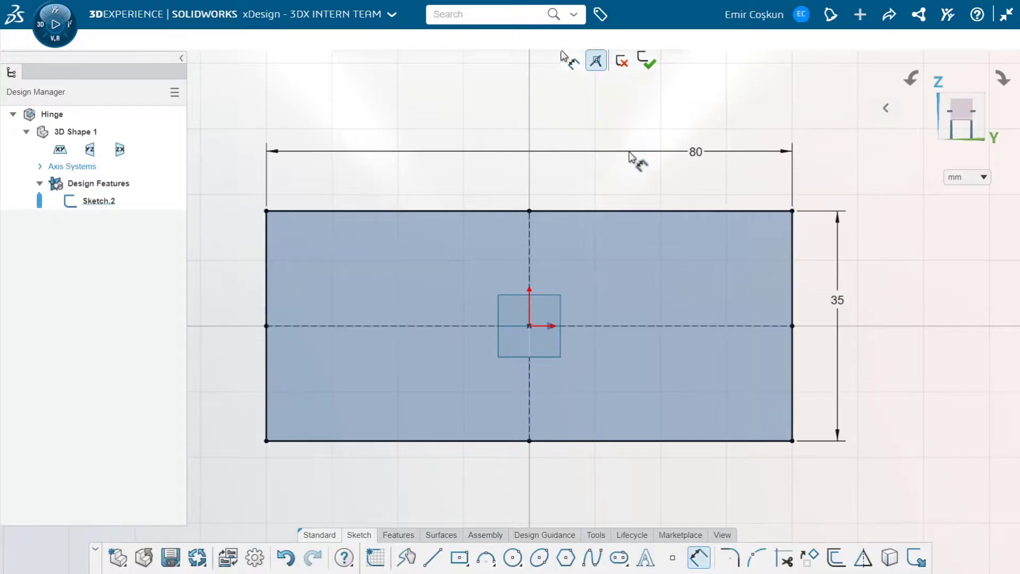
pyautogui.scroll(-5, 544, 305)
pyautogui.scroll(2, 403, 307)
pyautogui.press('Escape')
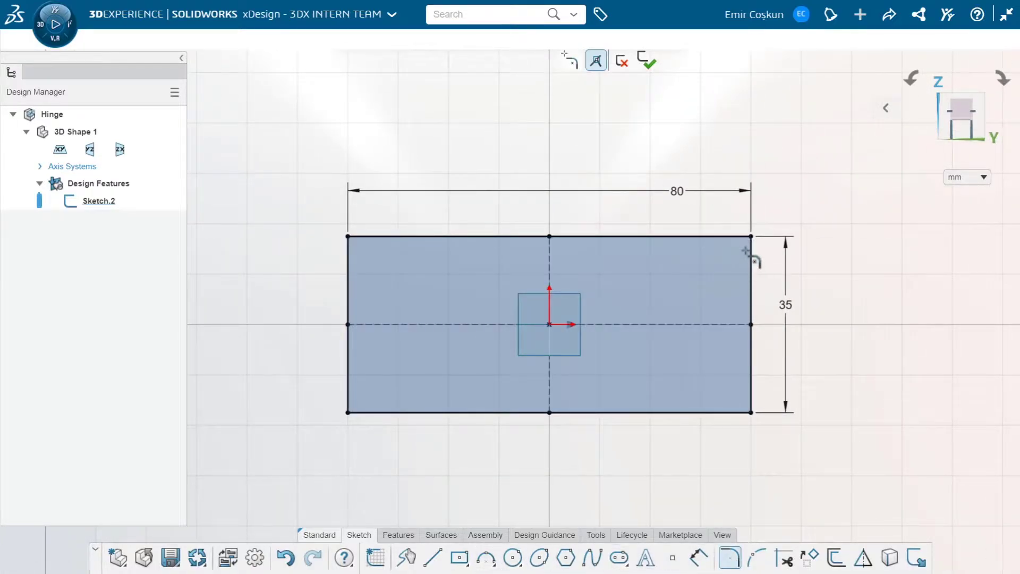
# Fillet the rectangle's two upper corners with a 5 mm radius
pyautogui.click(745, 237)
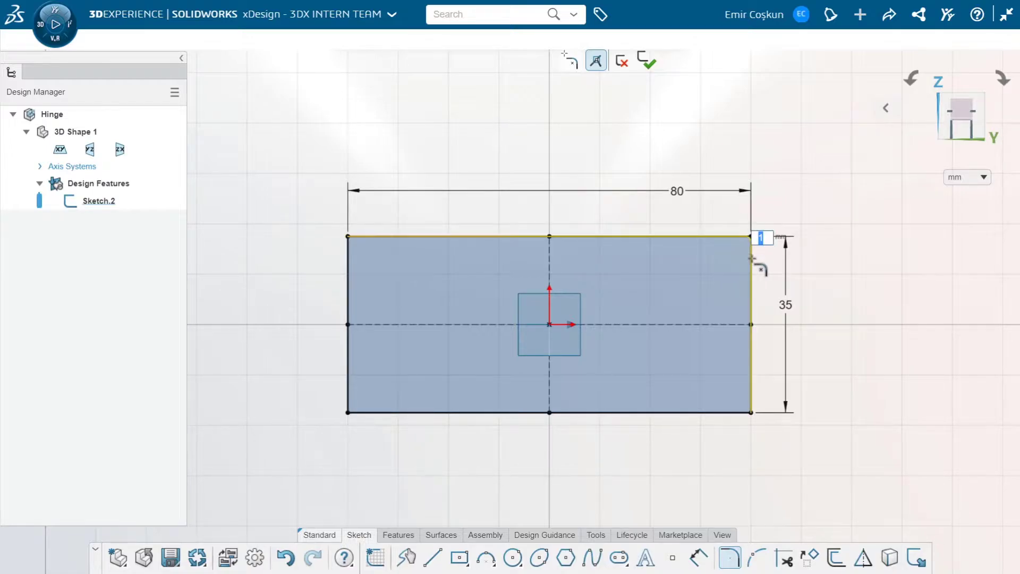
pyautogui.click(752, 259)
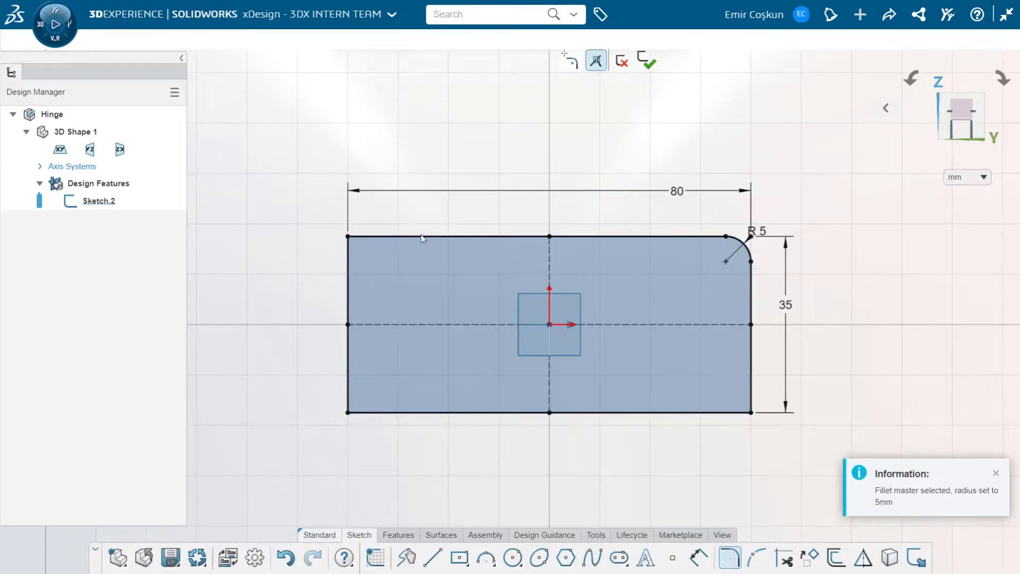
pyautogui.click(371, 237)
pyautogui.click(348, 254)
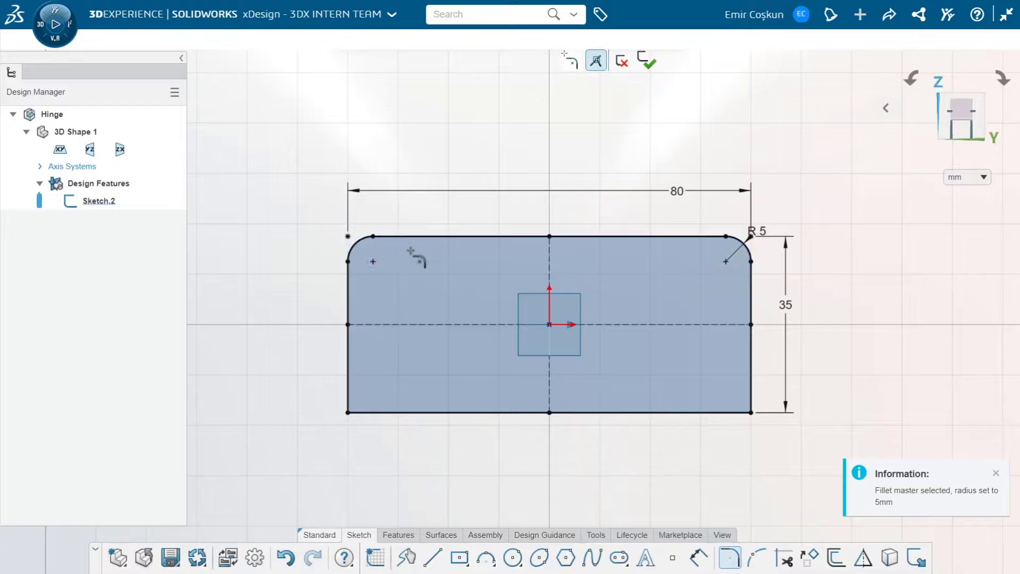
# Extrude the rounded rectangle sketch as a solid with a blind distance of 2 mm
pyautogui.click(399, 535)
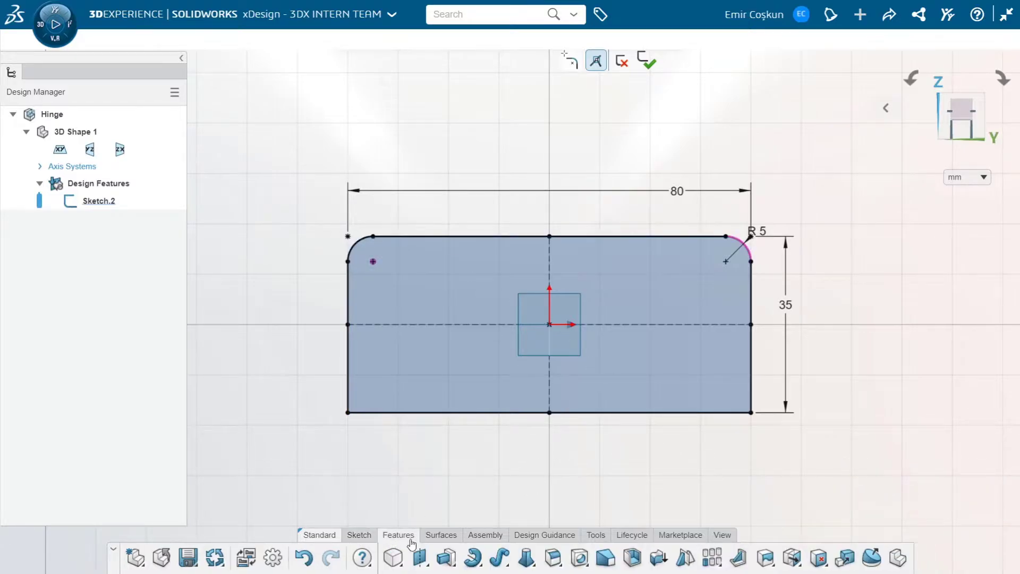
pyautogui.click(447, 558)
pyautogui.click(456, 364)
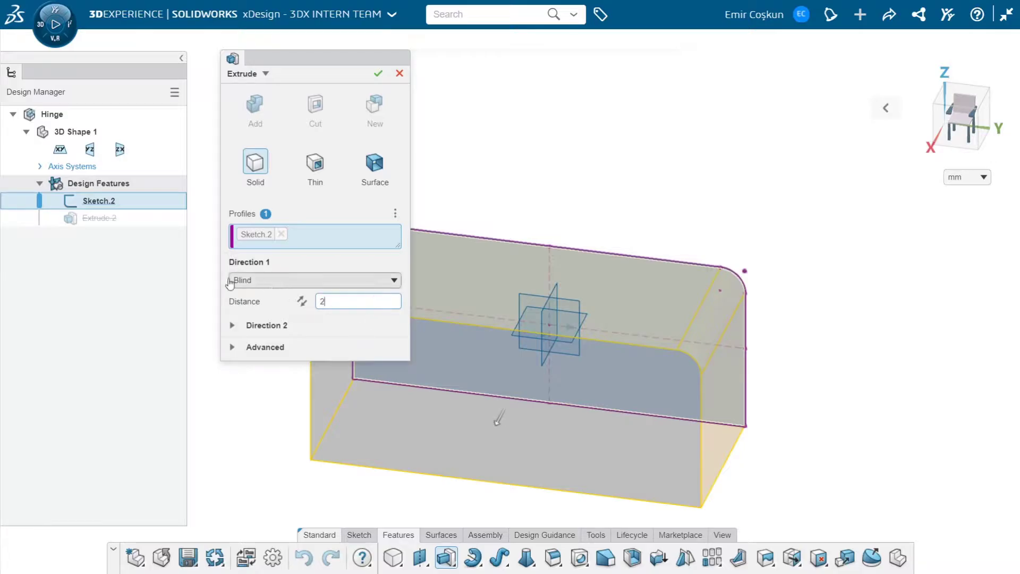
pyautogui.click(220, 264)
pyautogui.moveTo(562, 326); pyautogui.dragTo(543, 282, button='middle')
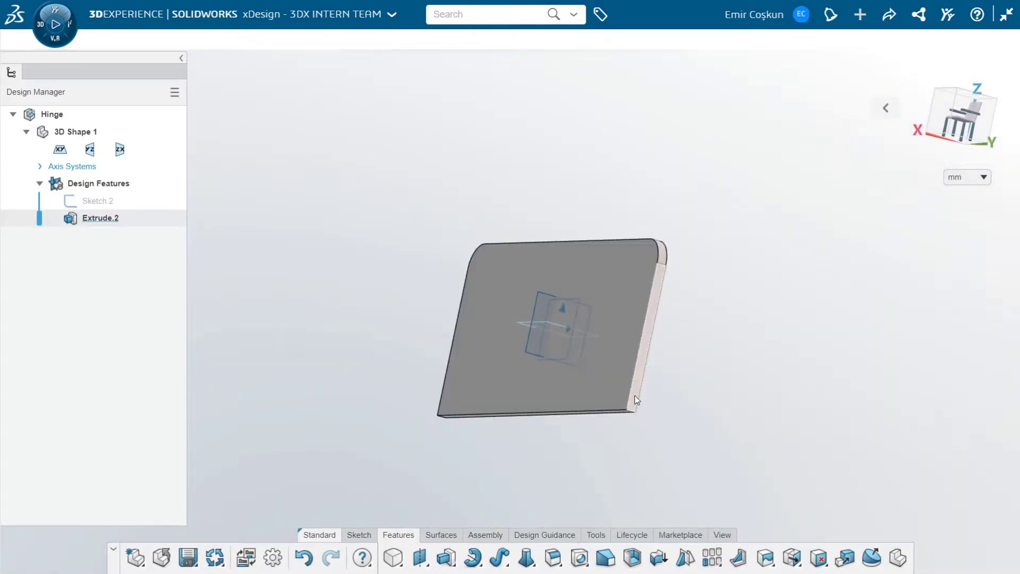
# Start a sketch on the plate's narrow side face and draw a circle about 4.6 mm in diameter just below the plate's end
pyautogui.click(637, 399)
pyautogui.click(667, 324)
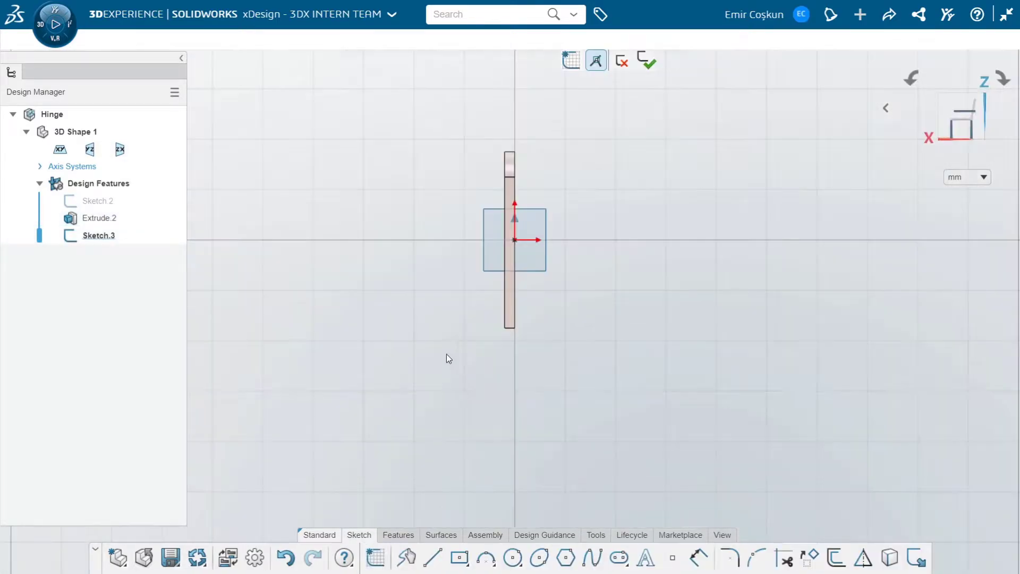
pyautogui.scroll(5, 500, 323)
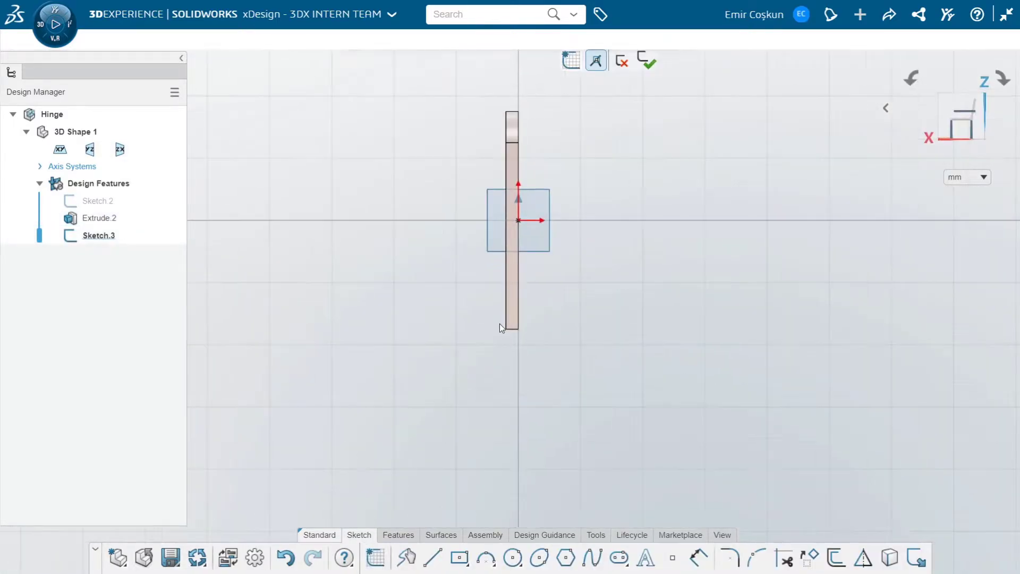
pyautogui.click(513, 558)
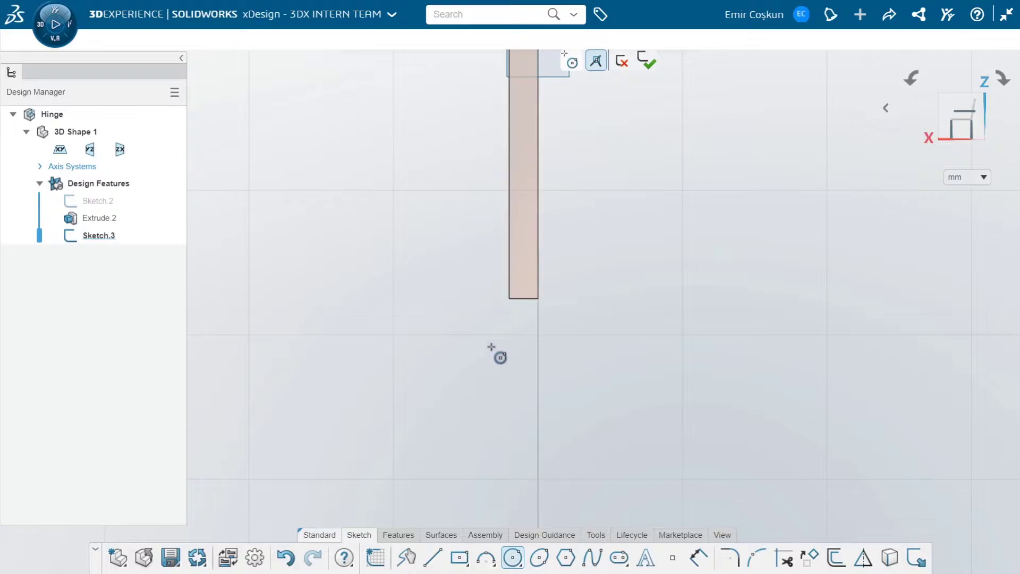
pyautogui.click(500, 346)
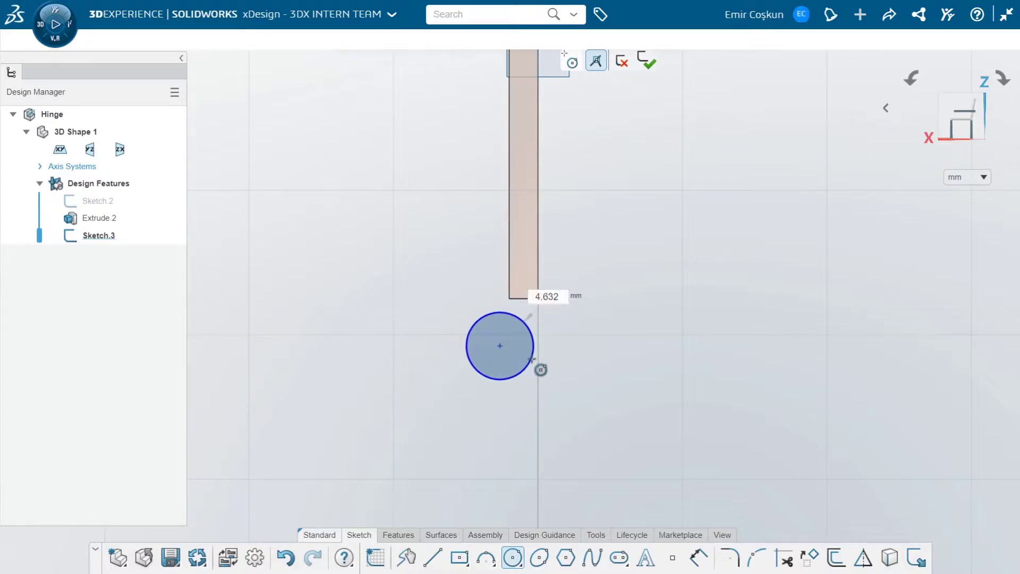
pyautogui.click(522, 357)
pyautogui.press('Escape')
pyautogui.click(433, 558)
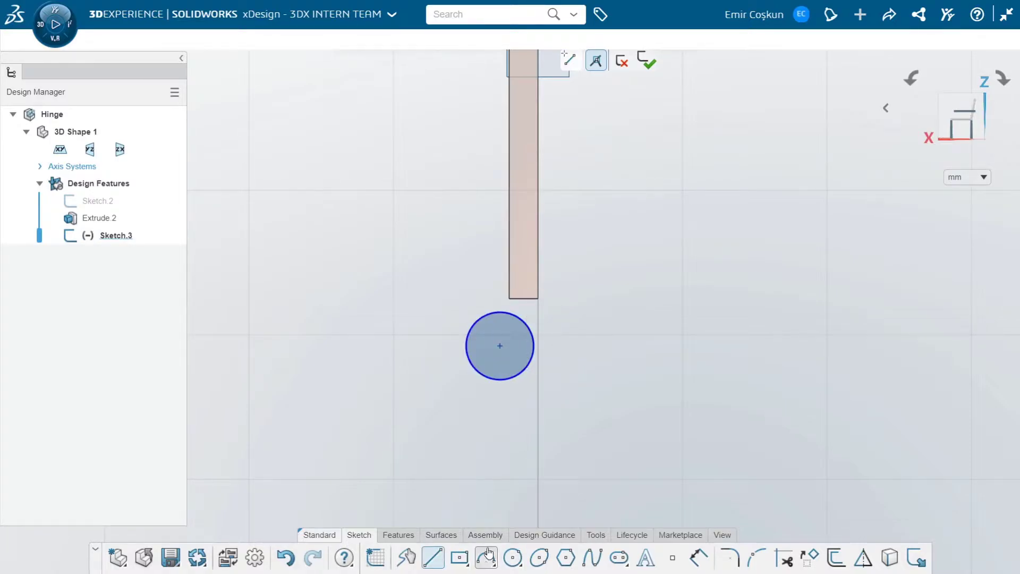
pyautogui.click(496, 563)
pyautogui.click(516, 535)
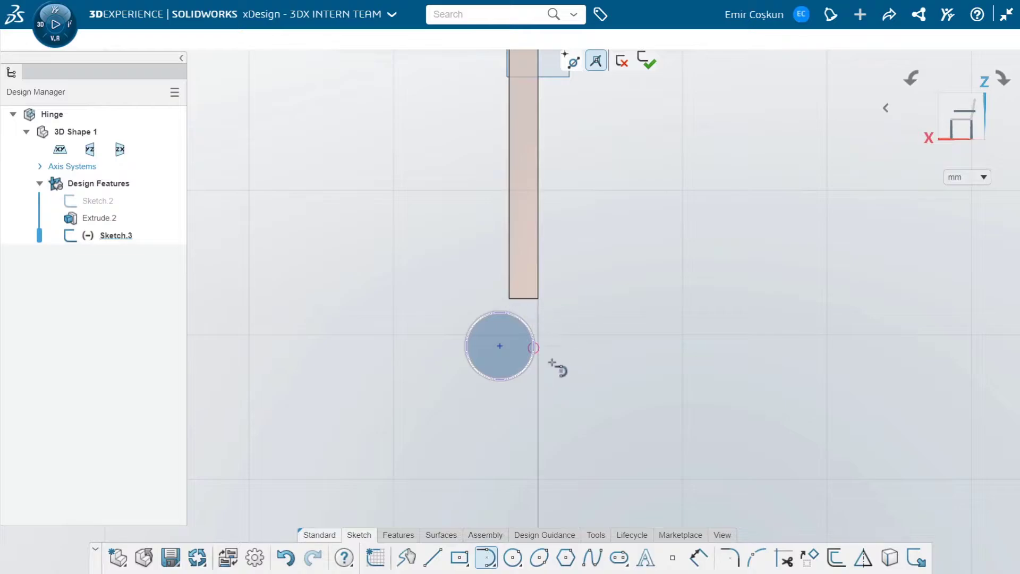
pyautogui.press('Escape')
pyautogui.click(433, 558)
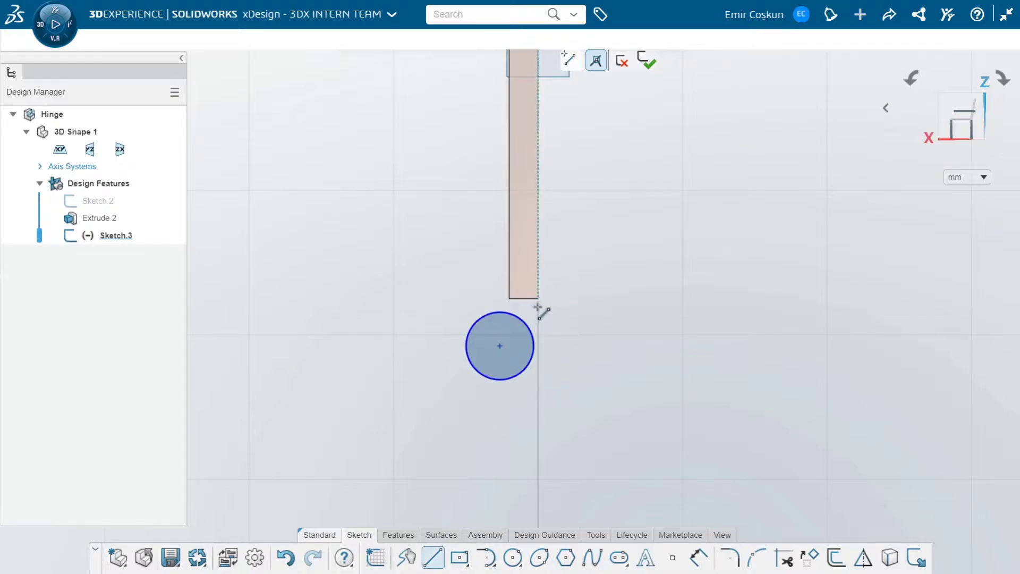
pyautogui.click(494, 565)
pyautogui.click(494, 564)
pyautogui.click(497, 566)
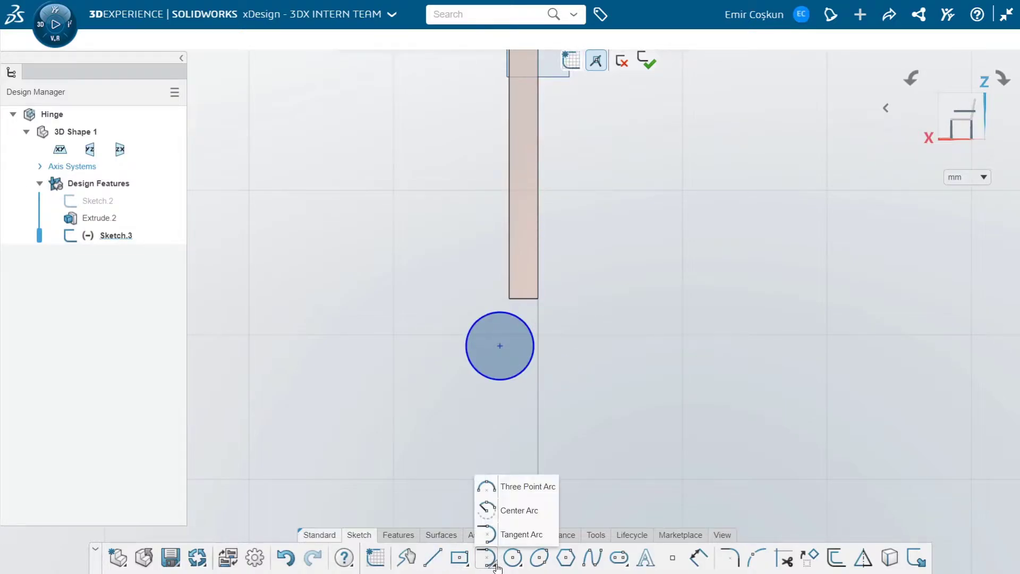
pyautogui.click(519, 510)
pyautogui.click(538, 300)
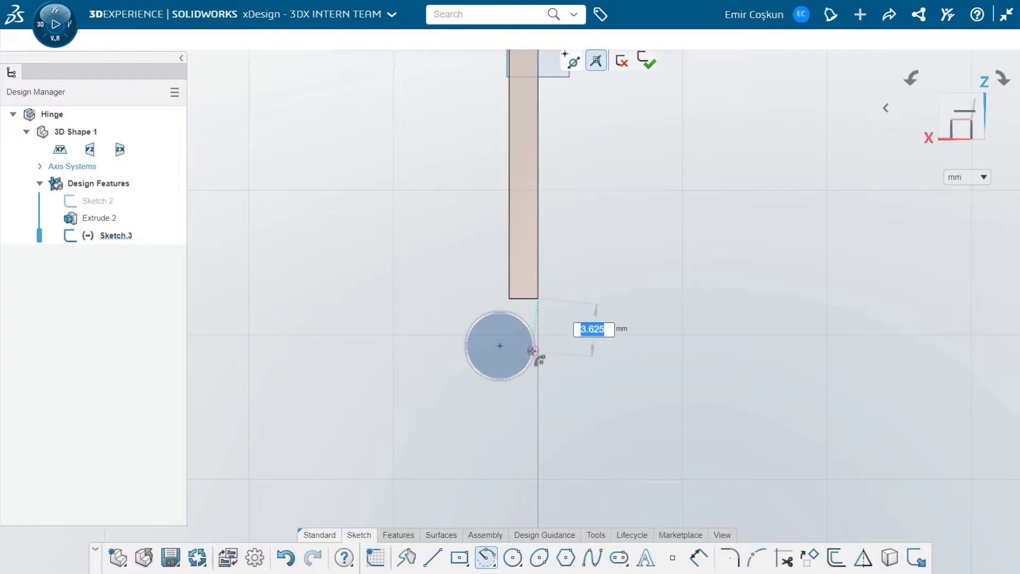
# Try to join the plate's lower corner to the circle with a three-point arc of about 8 mm radius
pyautogui.click(495, 564)
pyautogui.click(523, 486)
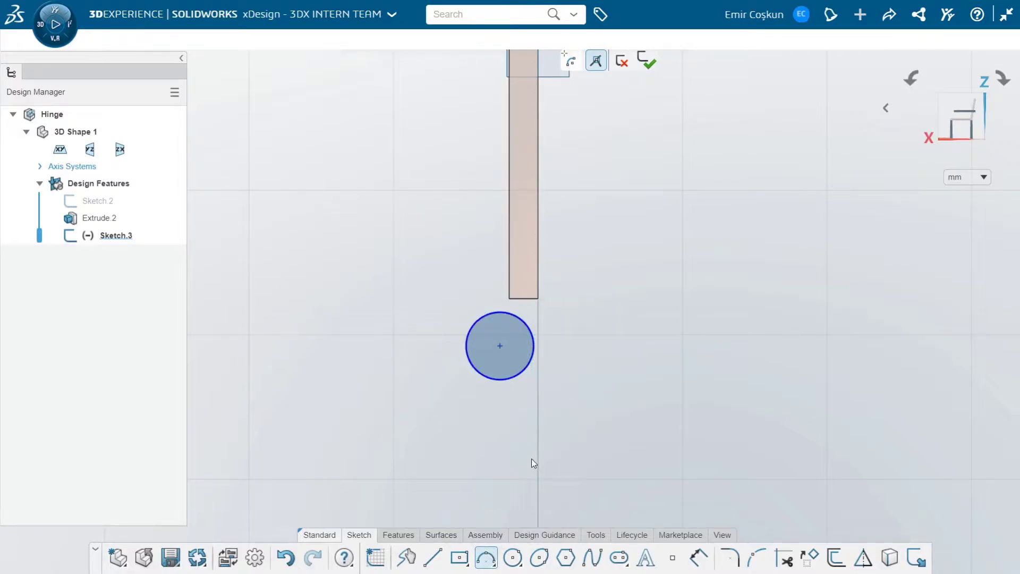
pyautogui.click(539, 300)
pyautogui.click(533, 354)
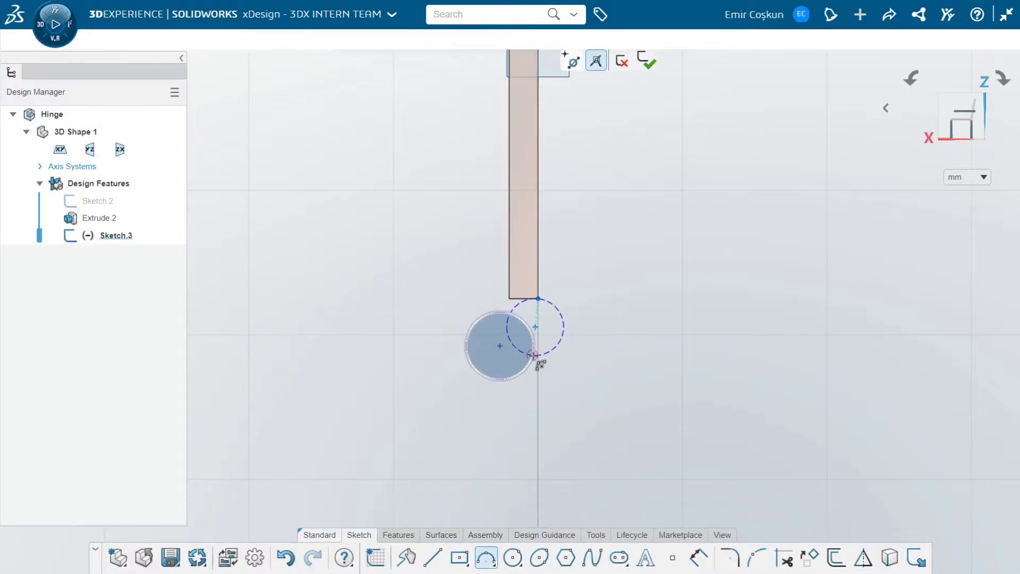
pyautogui.click(539, 332)
pyautogui.moveTo(489, 339); pyautogui.dragTo(528, 363)
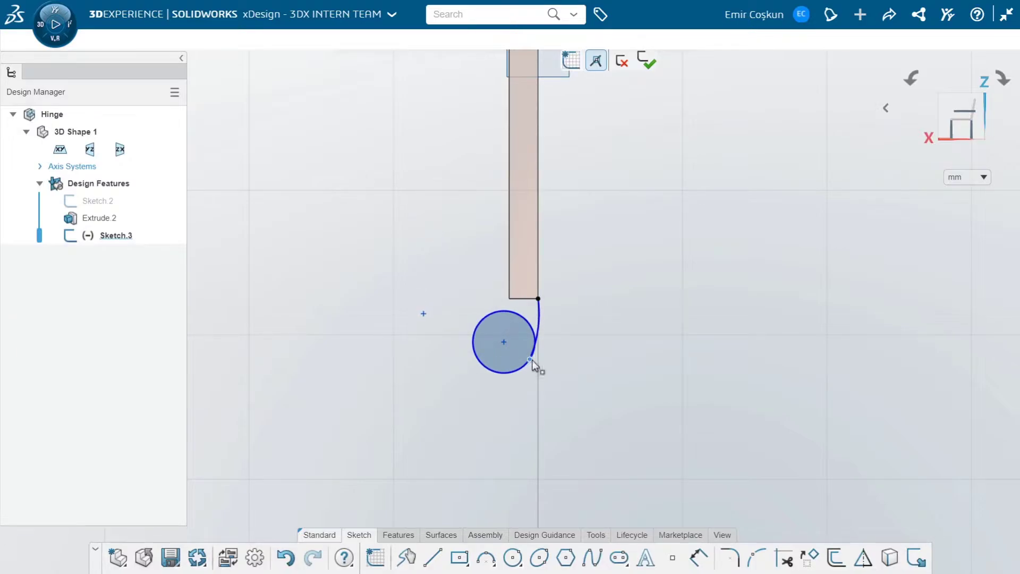
pyautogui.click(539, 319)
# Draw a larger circle concentric with the first one and move both circles clear of the plate's lower end
pyautogui.click(513, 558)
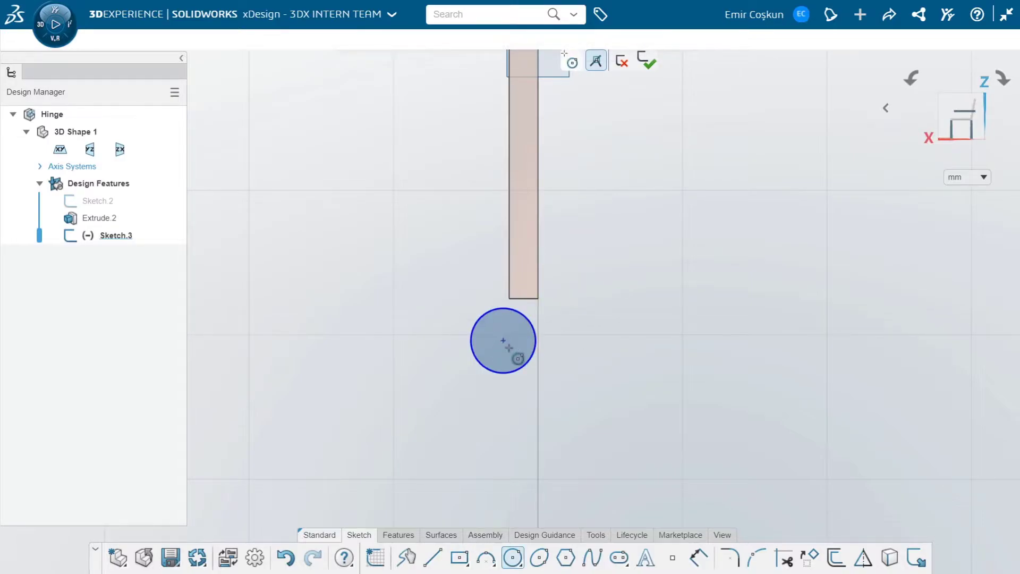
pyautogui.moveTo(504, 340); pyautogui.dragTo(539, 375)
pyautogui.press('Escape')
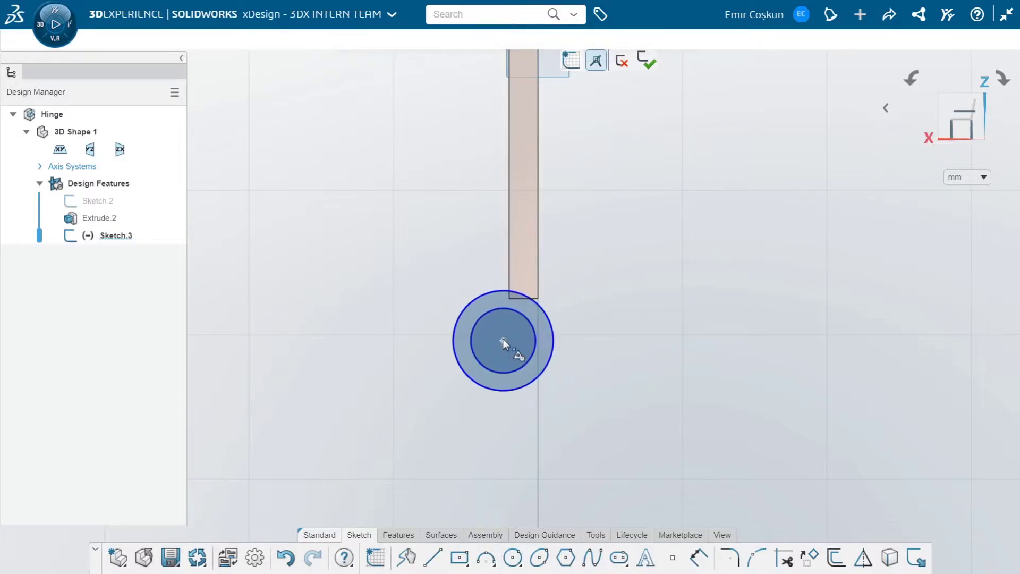
pyautogui.moveTo(503, 341)
pyautogui.mouseDown()
pyautogui.moveTo(509, 380)
pyautogui.moveTo(505, 356)
pyautogui.mouseUp()
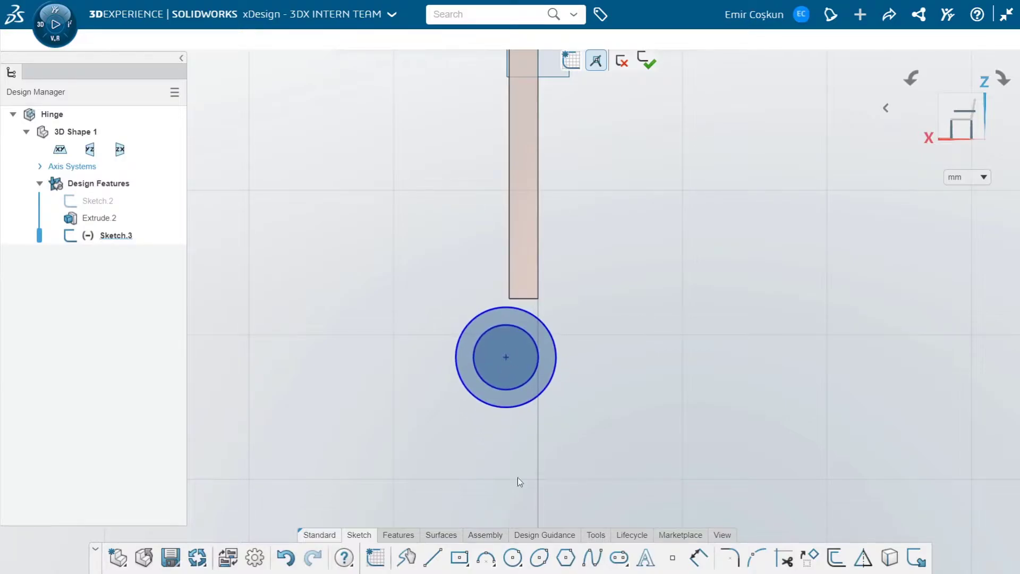
# Try to join the plate's lower corner to the outer circle with a vertical line about 1.4 mm long
pyautogui.click(539, 299)
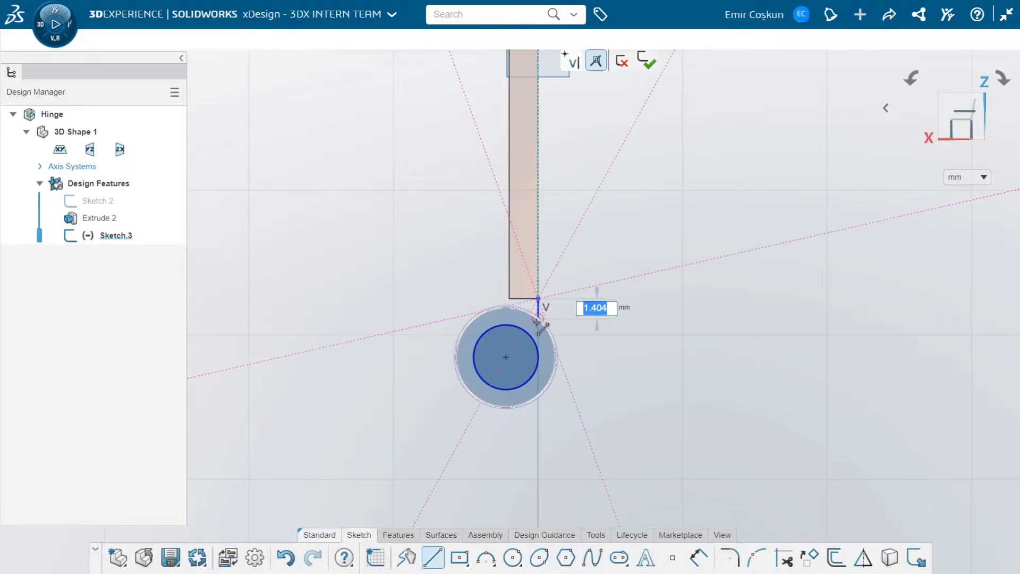
pyautogui.click(538, 320)
pyautogui.press('Escape')
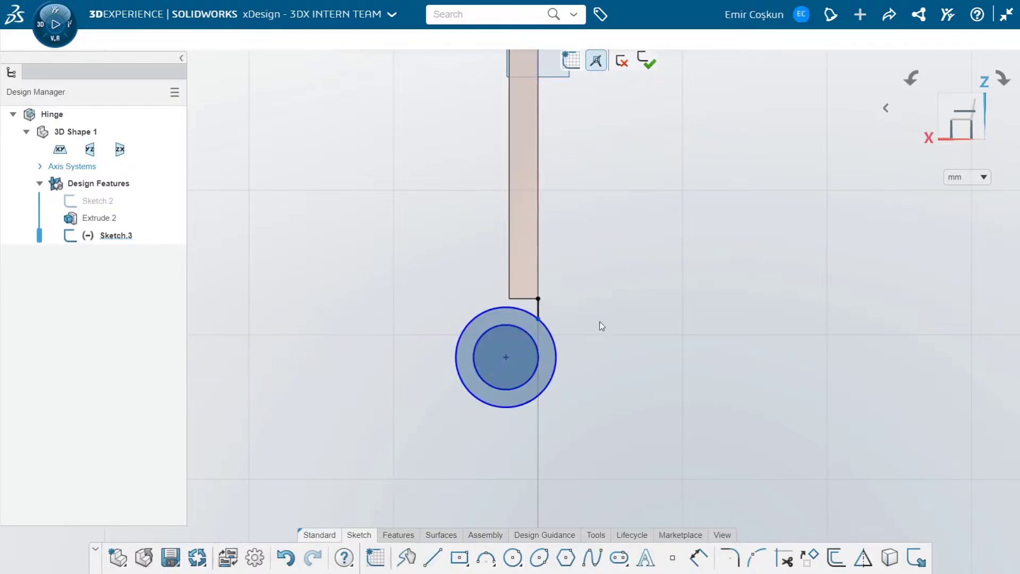
pyautogui.scroll(3, 541, 314)
pyautogui.scroll(1, 541, 314)
pyautogui.click(543, 313)
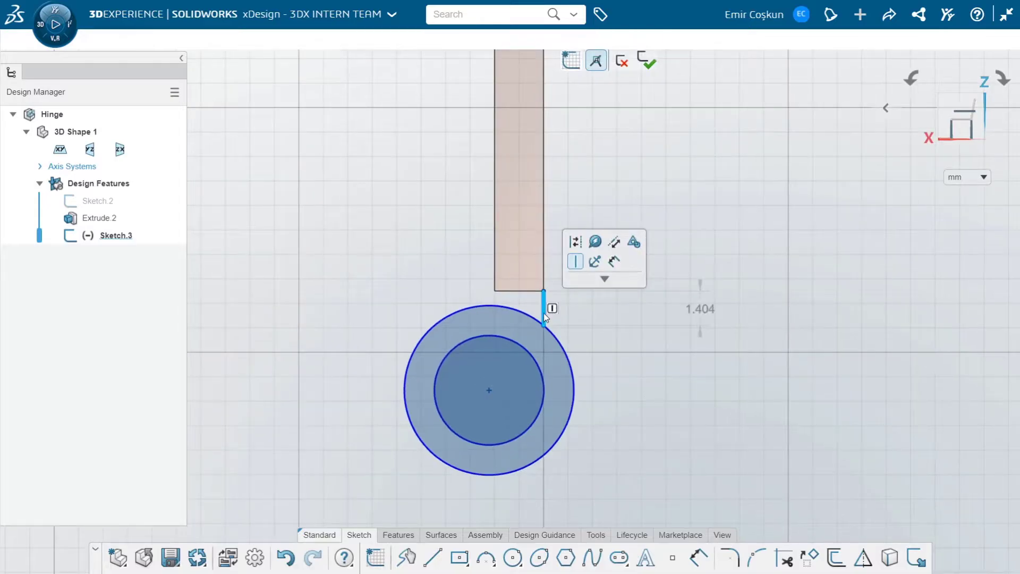
pyautogui.press('Delete')
# Draw a three-point arc of about 2.1 mm radius from the plate's lower corner to the outer circle
pyautogui.click(459, 562)
pyautogui.click(486, 558)
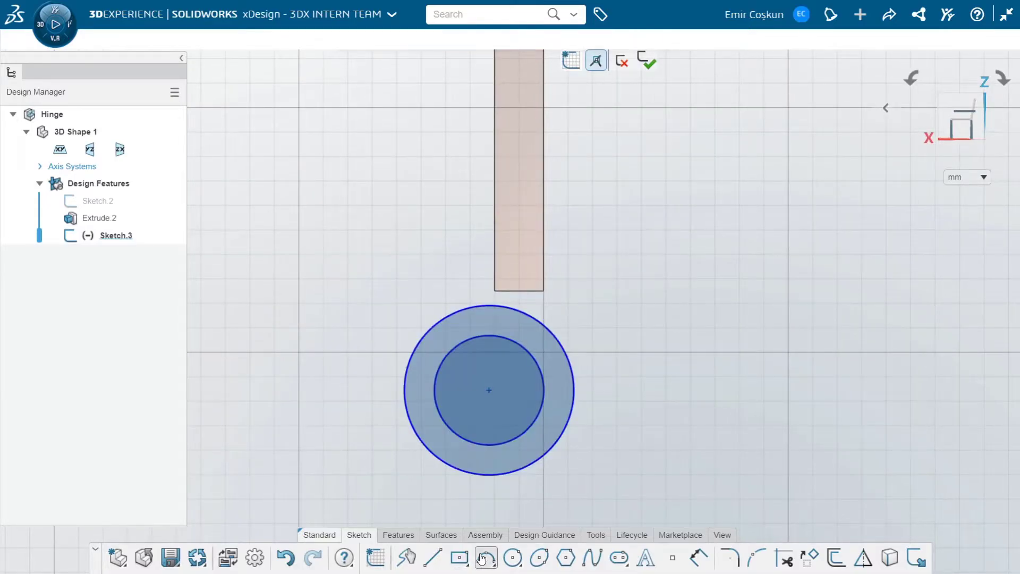
pyautogui.click(544, 291)
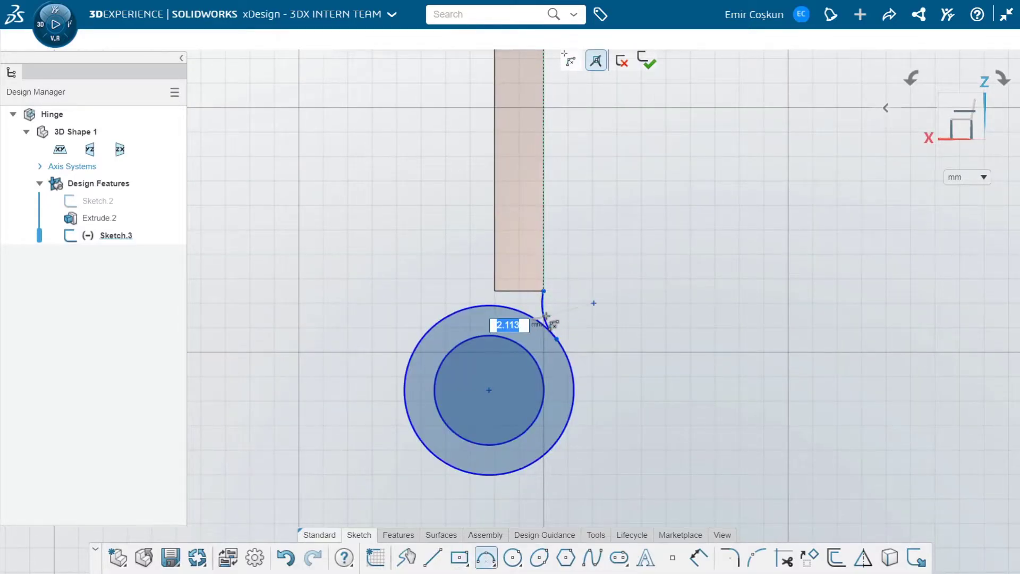
pyautogui.click(546, 316)
pyautogui.press('Escape')
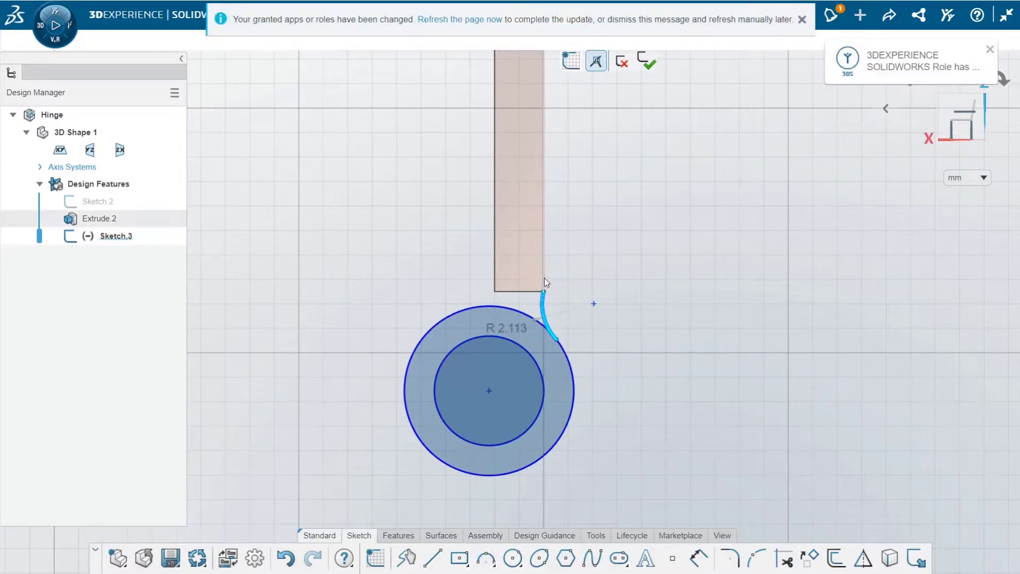
# Make the connecting arc tangent to the plate's long edge and dimension its centre from that edge
pyautogui.click(544, 279)
pyautogui.click(577, 226)
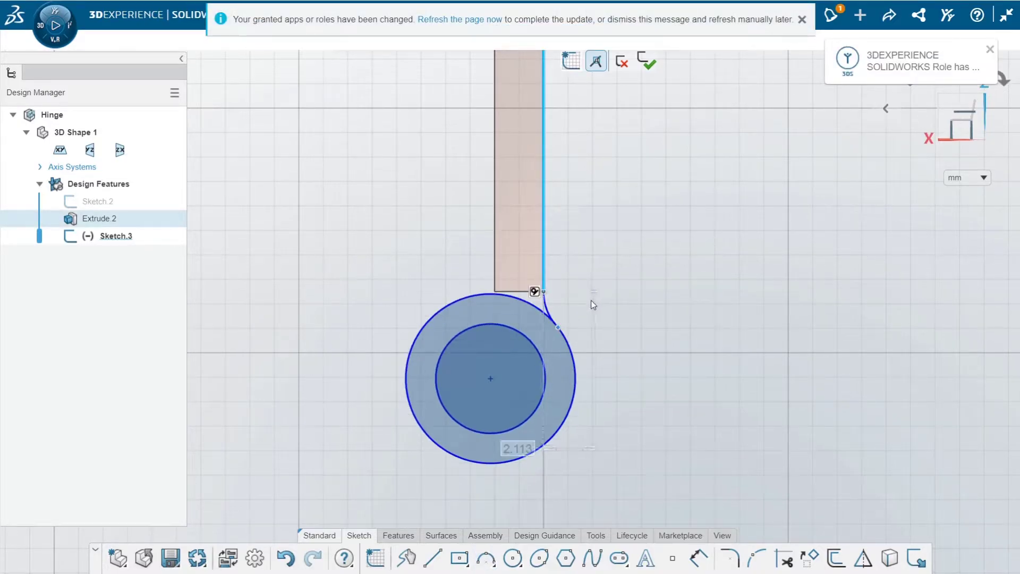
pyautogui.click(625, 314)
# Make the connecting arc tangent to the outer circle
pyautogui.click(550, 313)
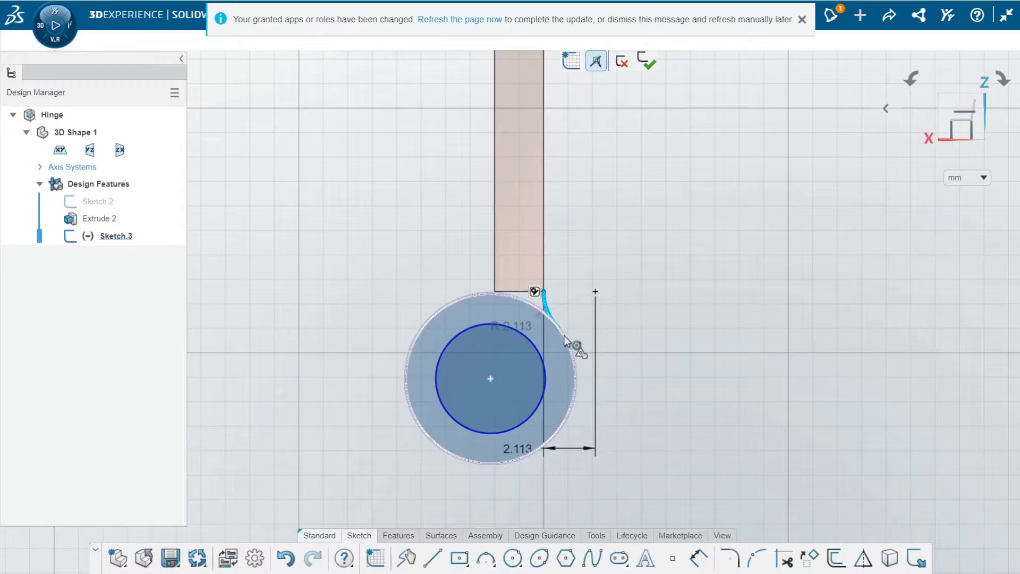
pyautogui.click(564, 337)
pyautogui.click(611, 285)
pyautogui.click(602, 210)
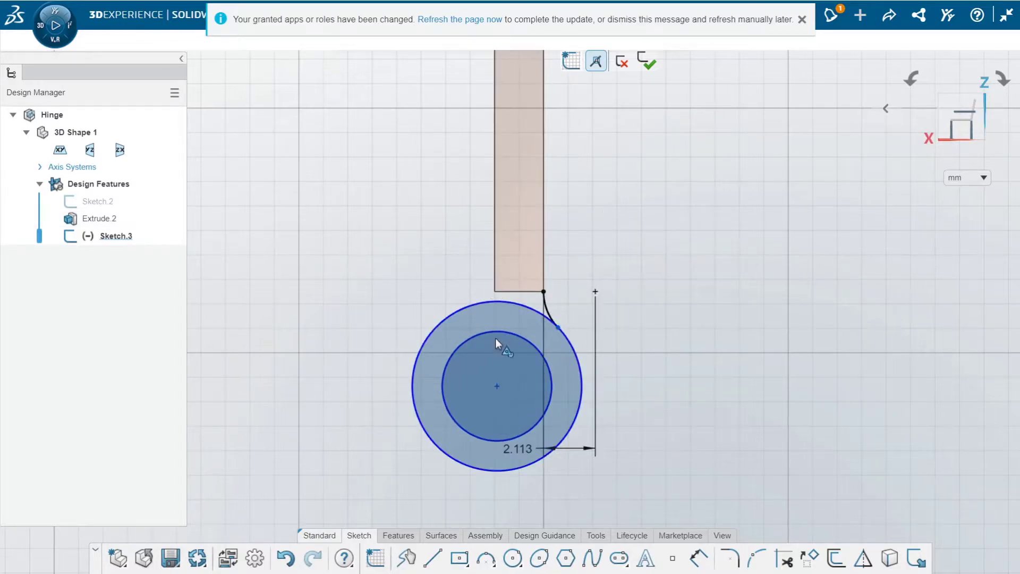
pyautogui.click(434, 557)
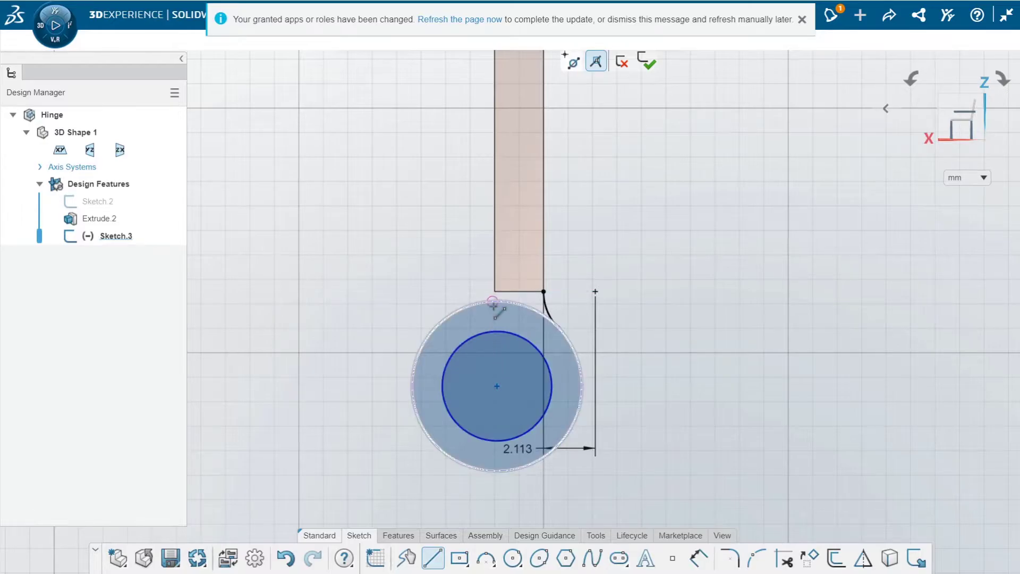
pyautogui.scroll(-2, 499, 313)
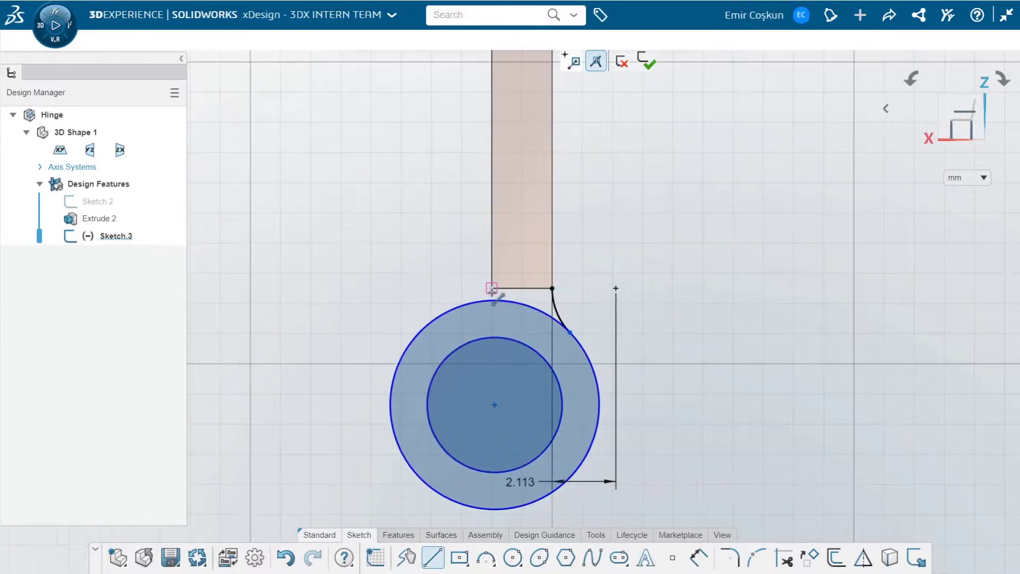
pyautogui.click(493, 288)
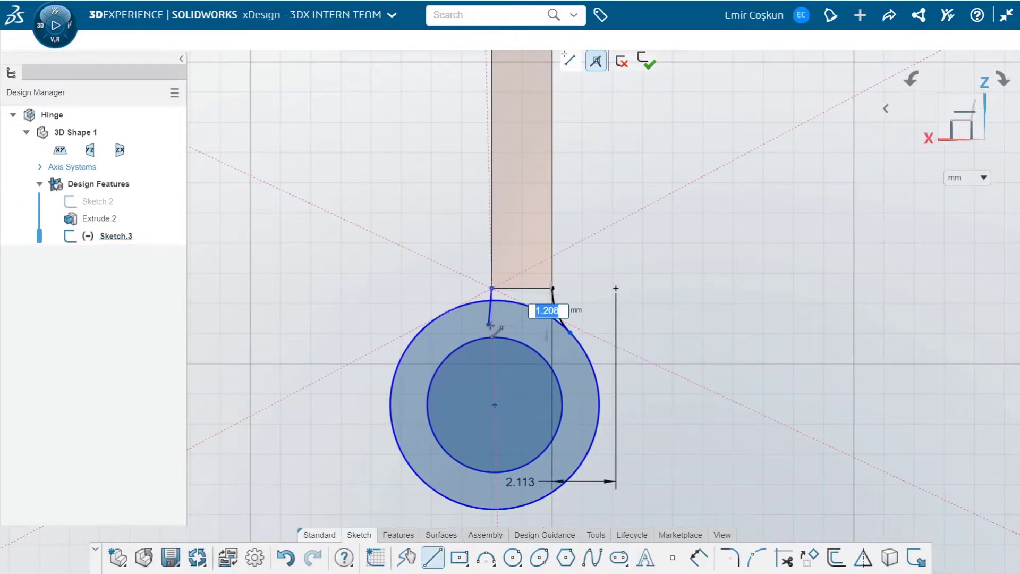
pyautogui.press('Escape')
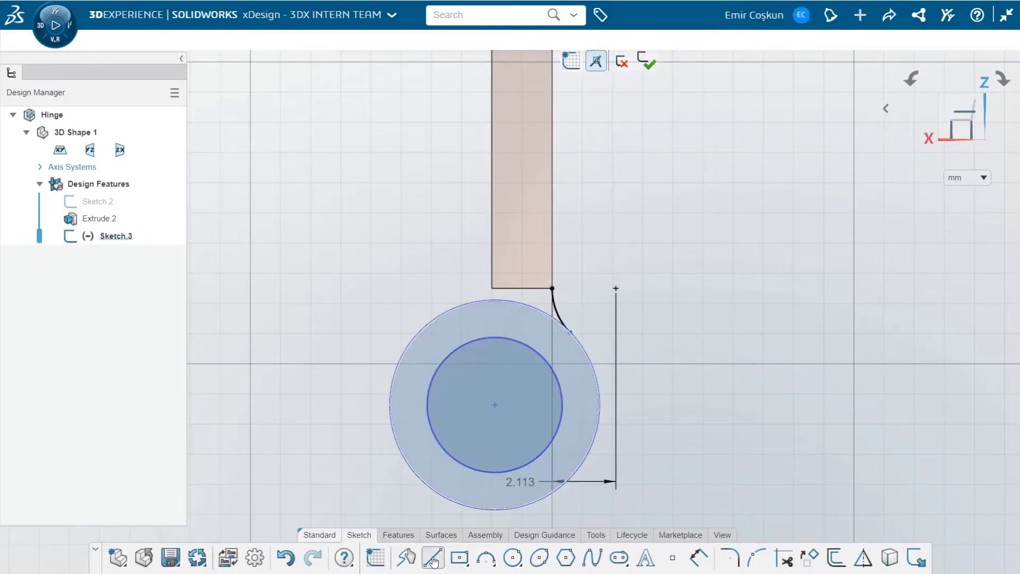
# Draw a vertical line about 1.1 mm long from the plate's other lower corner down into the ring between the circles
pyautogui.click(433, 558)
pyautogui.click(492, 288)
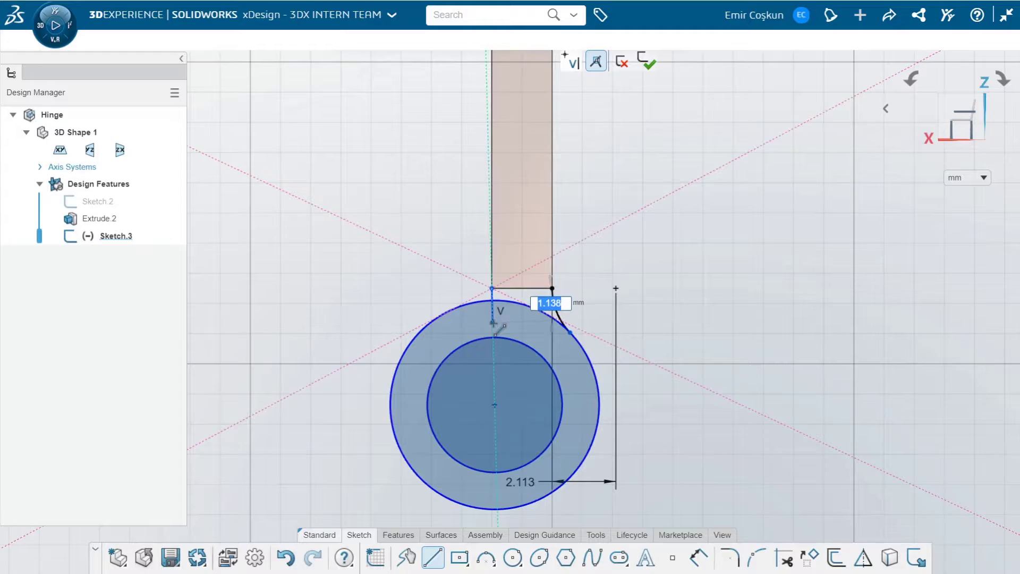
pyautogui.click(492, 321)
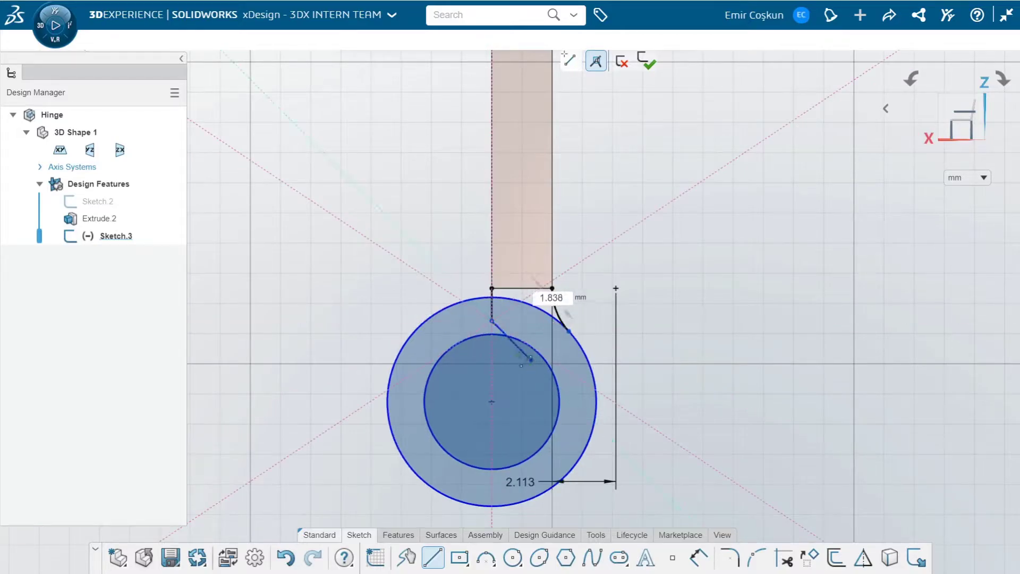
pyautogui.press('Escape')
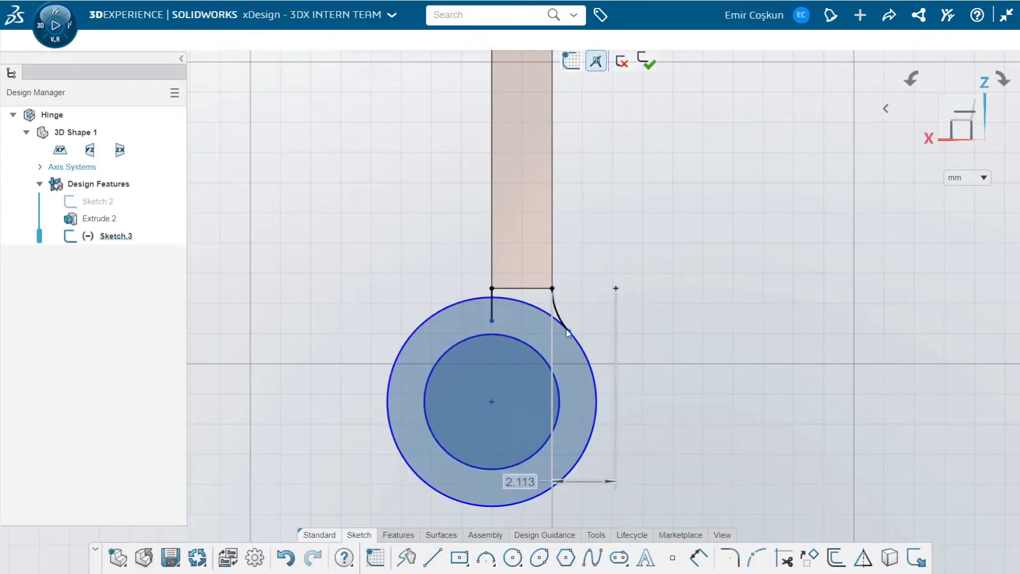
# Dimension the inner circle's diameter as 4 mm and the outer circle's diameter as 6 mm
pyautogui.press('d')
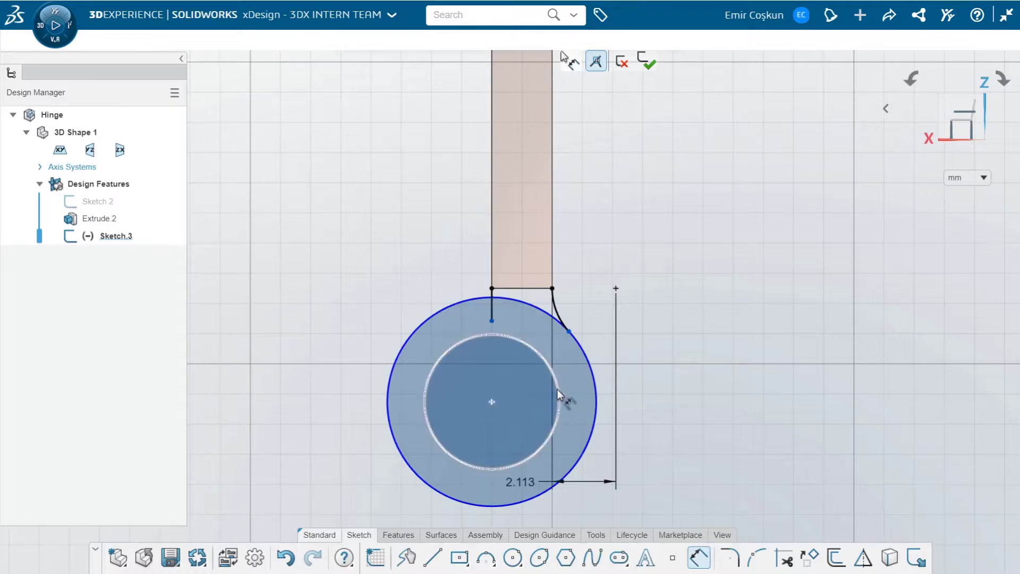
pyautogui.click(558, 390)
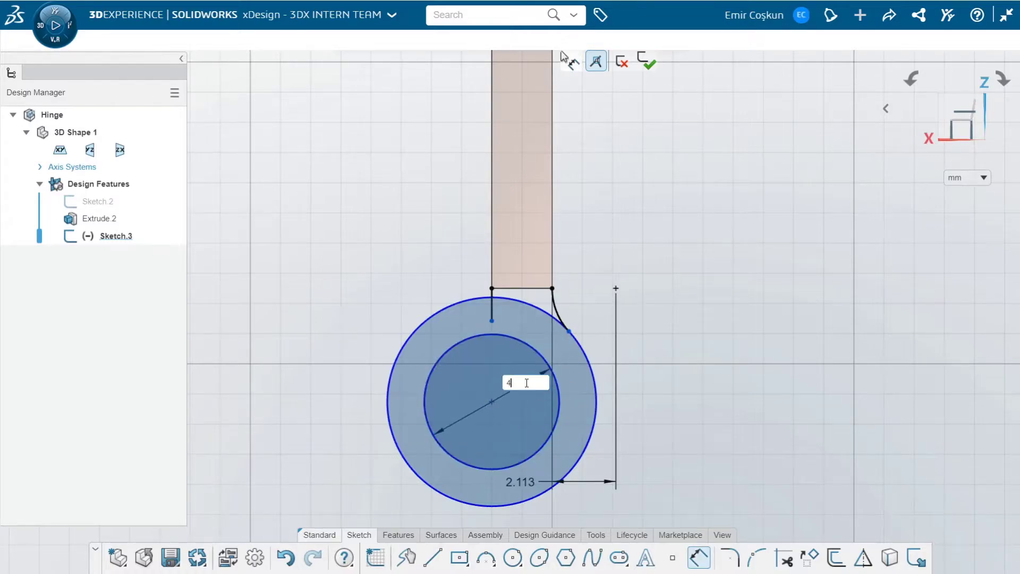
pyautogui.press('Return')
pyautogui.click(588, 386)
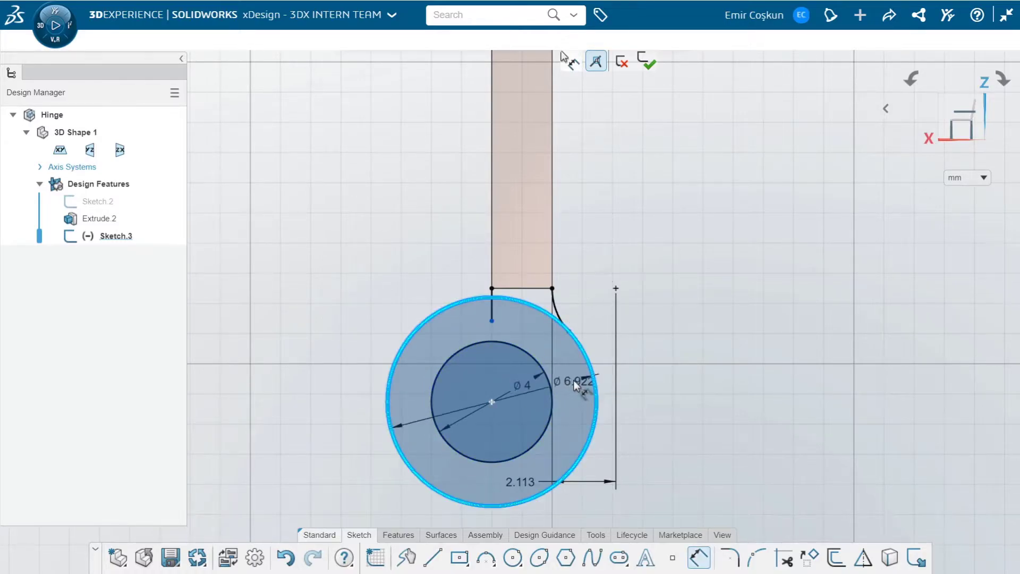
pyautogui.click(573, 380)
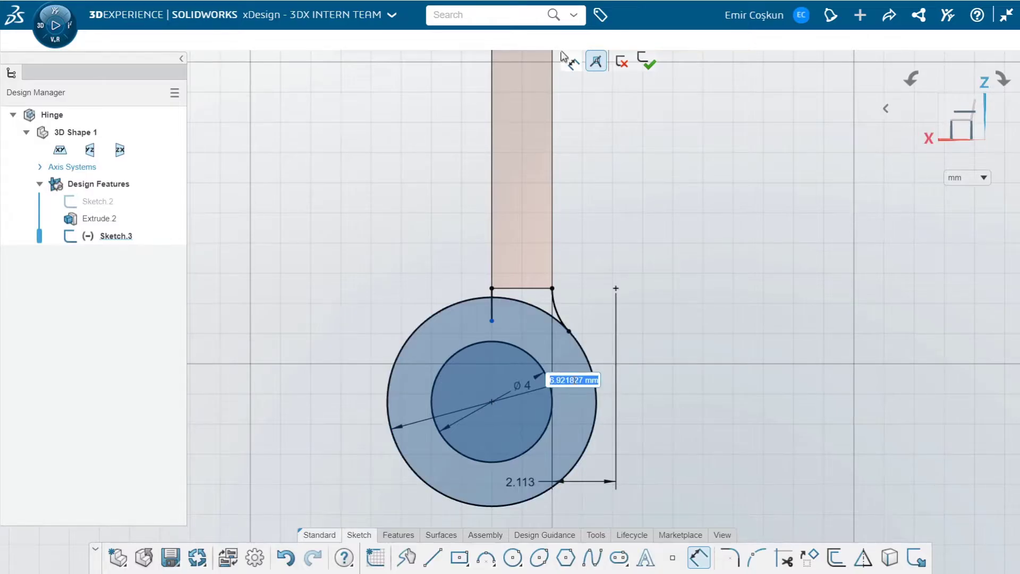
pyautogui.write('6')
pyautogui.press('Return')
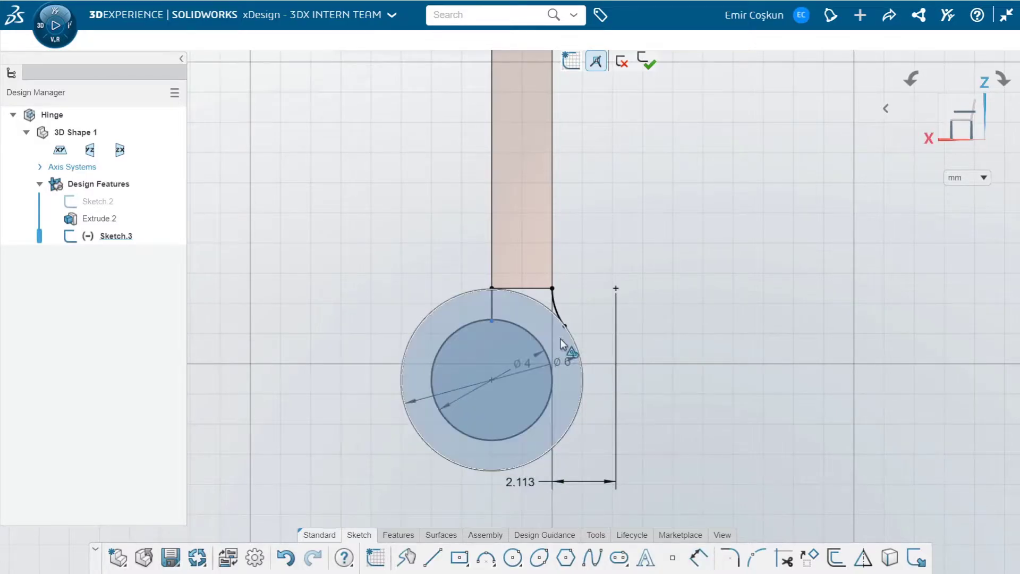
# Delete the distance dimension between the connecting arc's centre and the plate's long edge
pyautogui.scroll(-2, 509, 244)
pyautogui.scroll(-3, 509, 249)
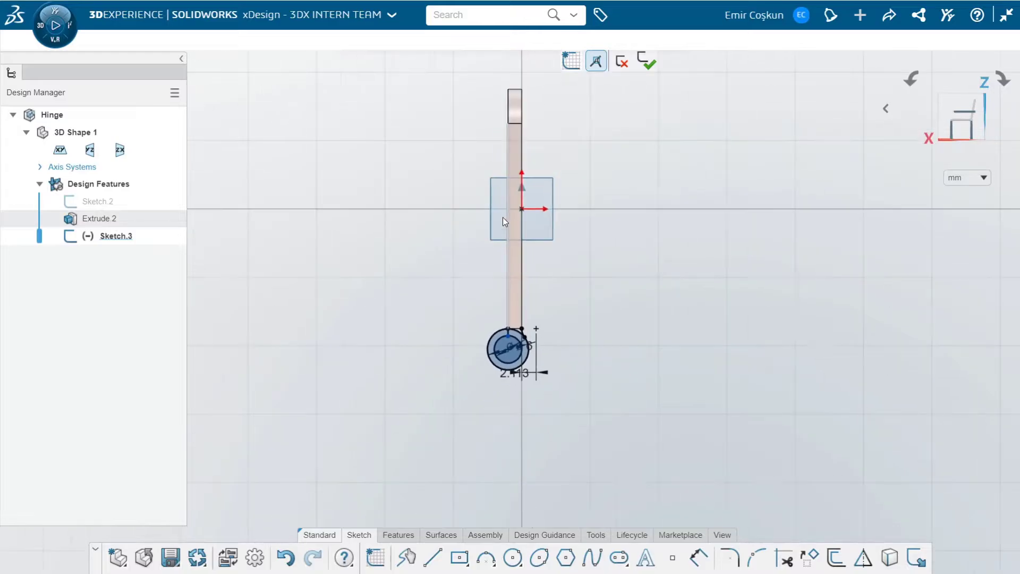
pyautogui.scroll(5, 535, 401)
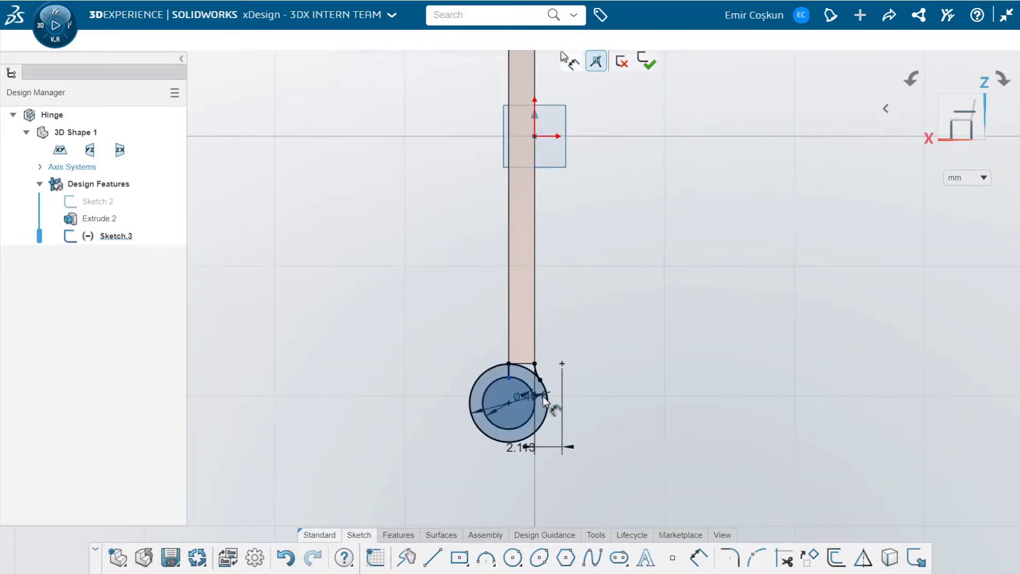
pyautogui.scroll(3, 541, 397)
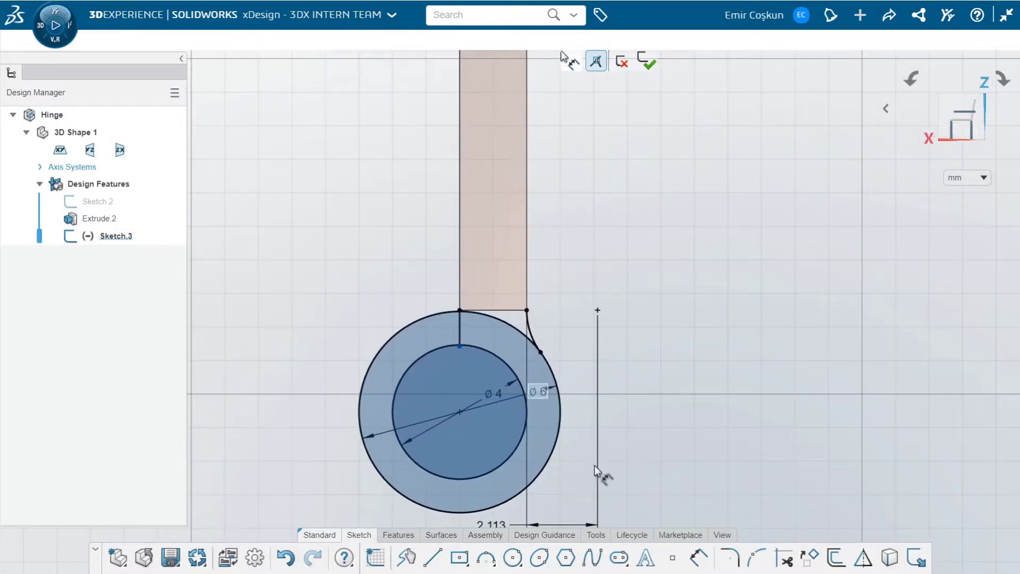
pyautogui.rightClick(657, 420)
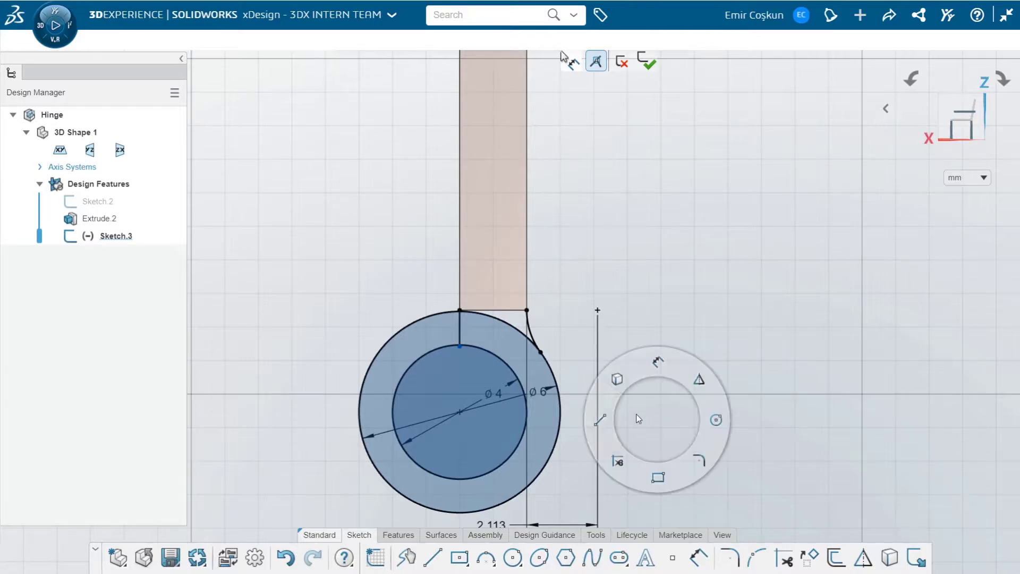
pyautogui.scroll(2, 596, 455)
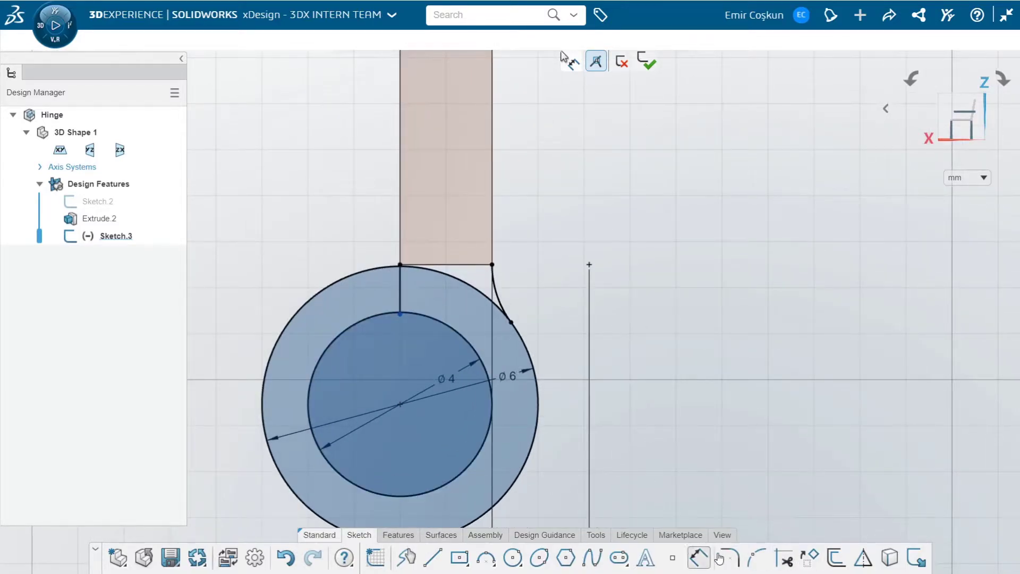
pyautogui.click(697, 558)
pyautogui.click(590, 441)
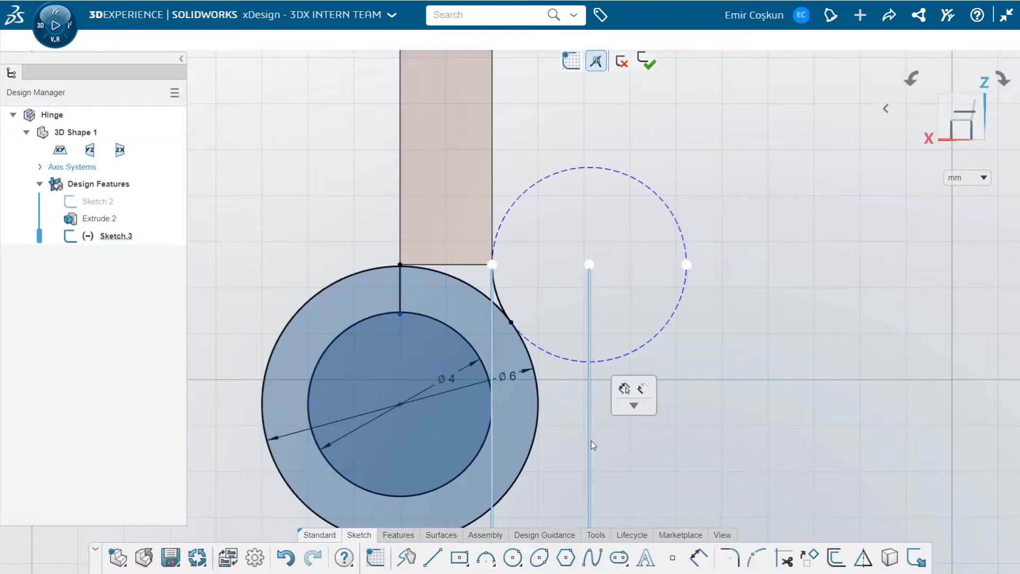
pyautogui.press('Delete')
# Set the outer circle's diameter to 7 mm and move the concentric circles farther below the plate
pyautogui.scroll(-2, 556, 382)
pyautogui.scroll(-5, 556, 381)
pyautogui.scroll(5, 503, 335)
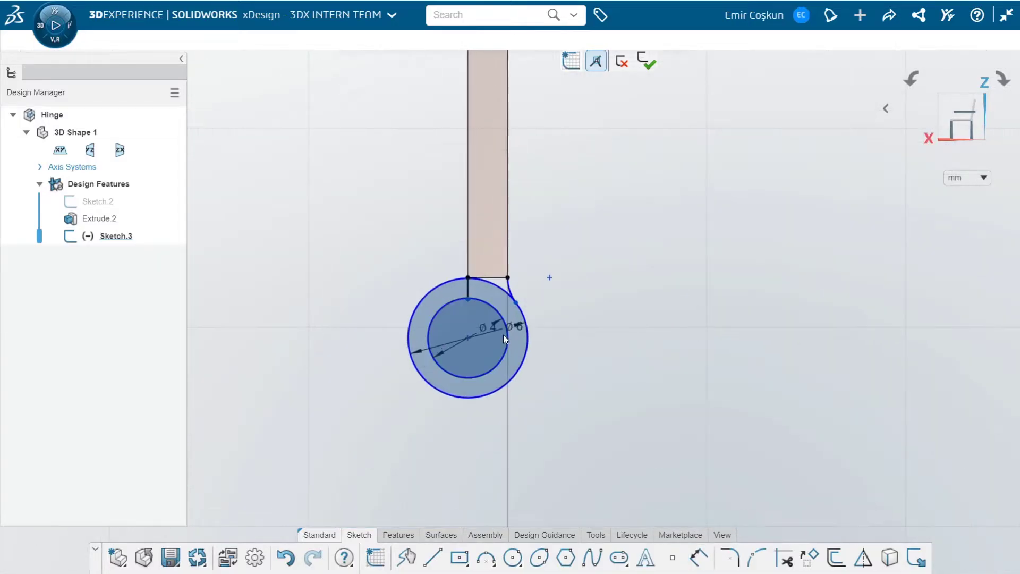
pyautogui.doubleClick(526, 322)
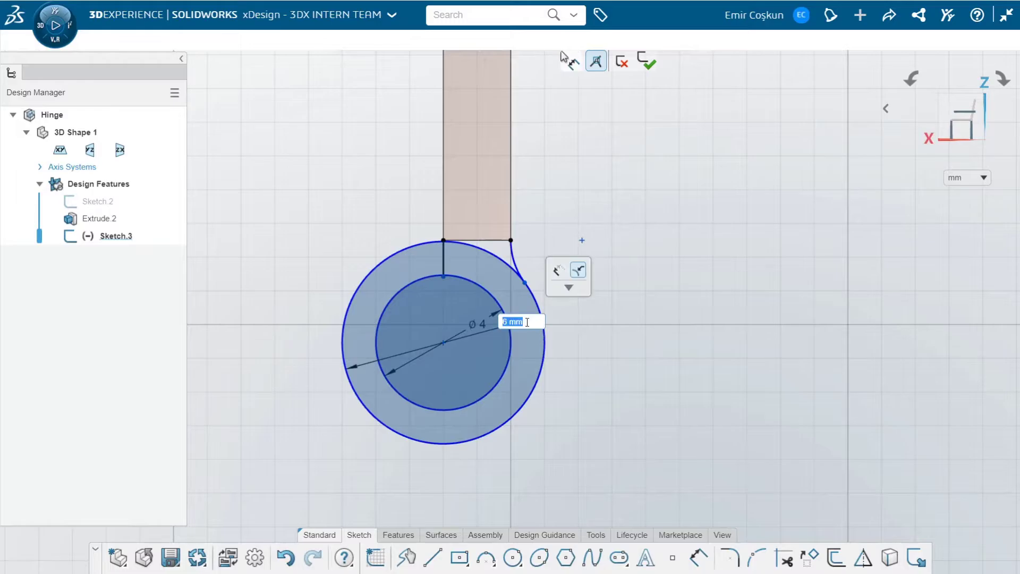
pyautogui.write('7')
pyautogui.press('Return')
pyautogui.scroll(1, 404, 265)
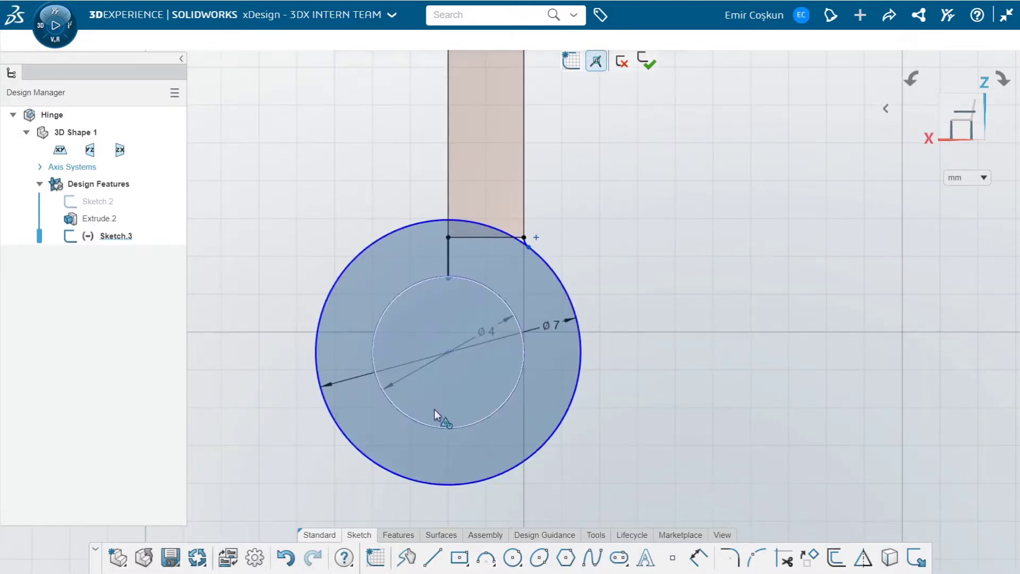
pyautogui.moveTo(416, 420)
pyautogui.mouseDown()
pyautogui.moveTo(420, 448)
pyautogui.moveTo(423, 409)
pyautogui.moveTo(461, 376)
pyautogui.moveTo(447, 351)
pyautogui.moveTo(445, 406)
pyautogui.moveTo(448, 397)
pyautogui.mouseUp()
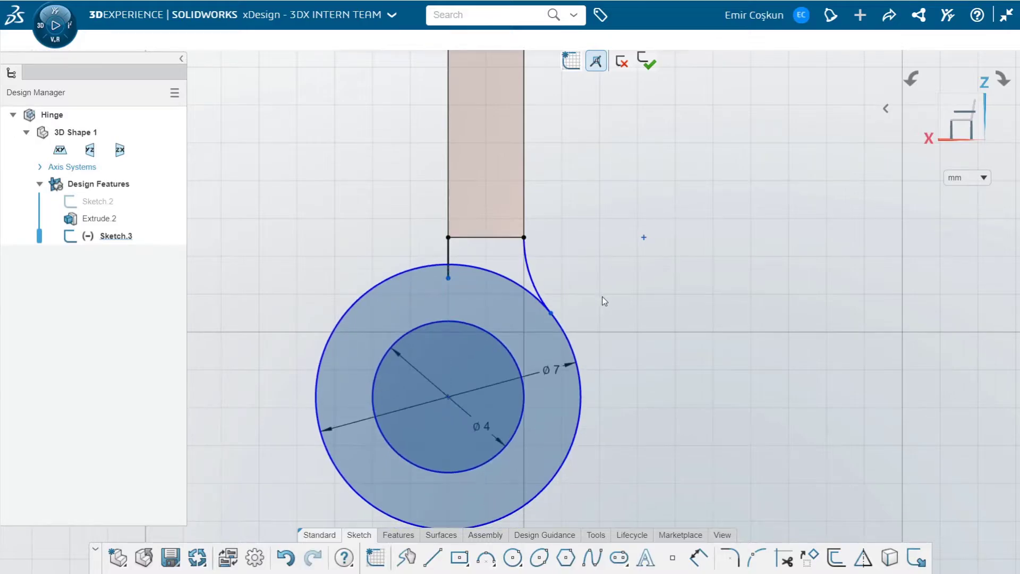
# Dimension the connecting arc between the plate corner and the outer circle with a 3 mm radius
pyautogui.click(532, 273)
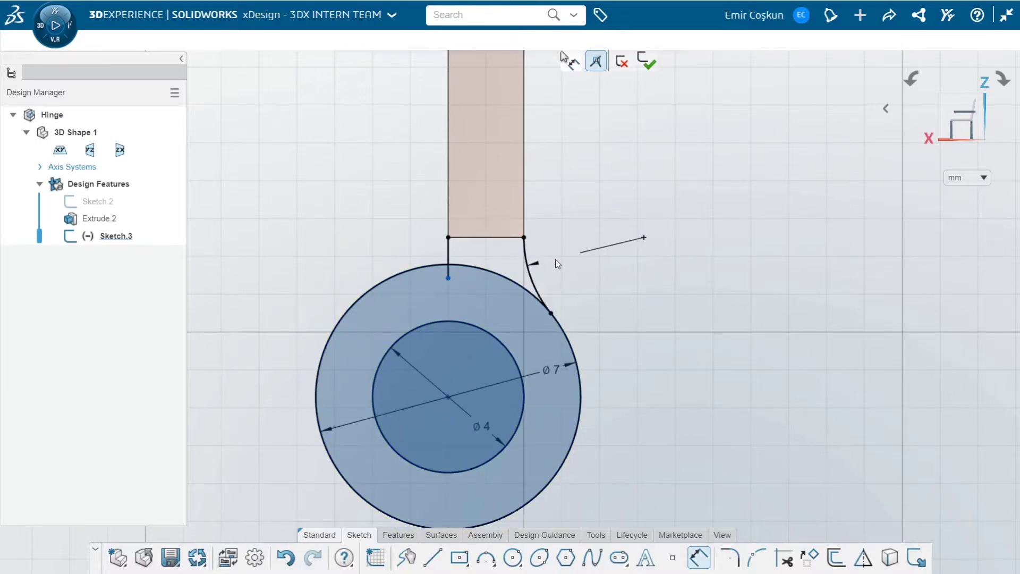
pyautogui.write('3')
pyautogui.press('Return')
# Set the outer circle's diameter to 6 mm
pyautogui.scroll(-4, 448, 269)
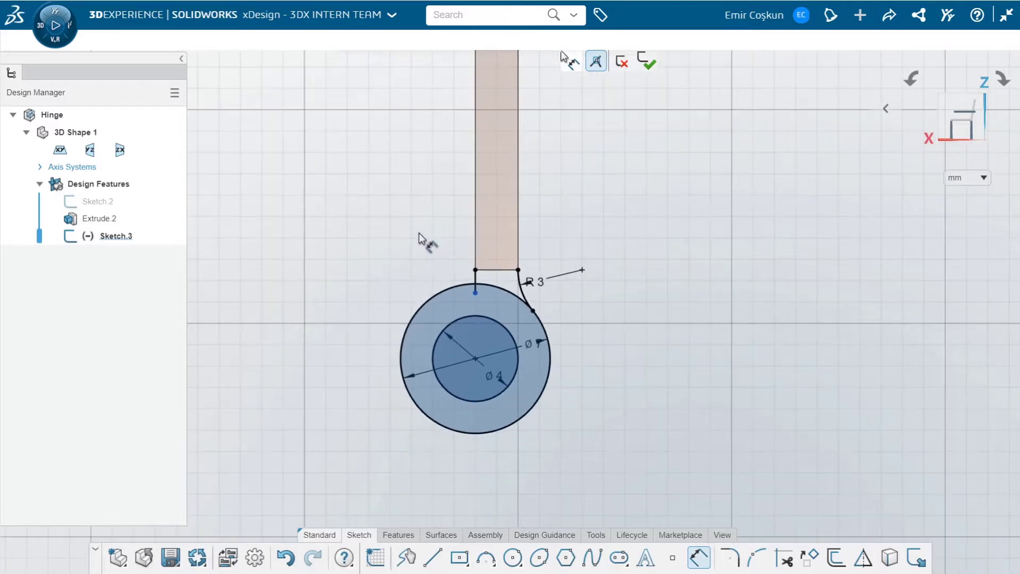
pyautogui.scroll(-7, 419, 234)
pyautogui.scroll(3, 419, 232)
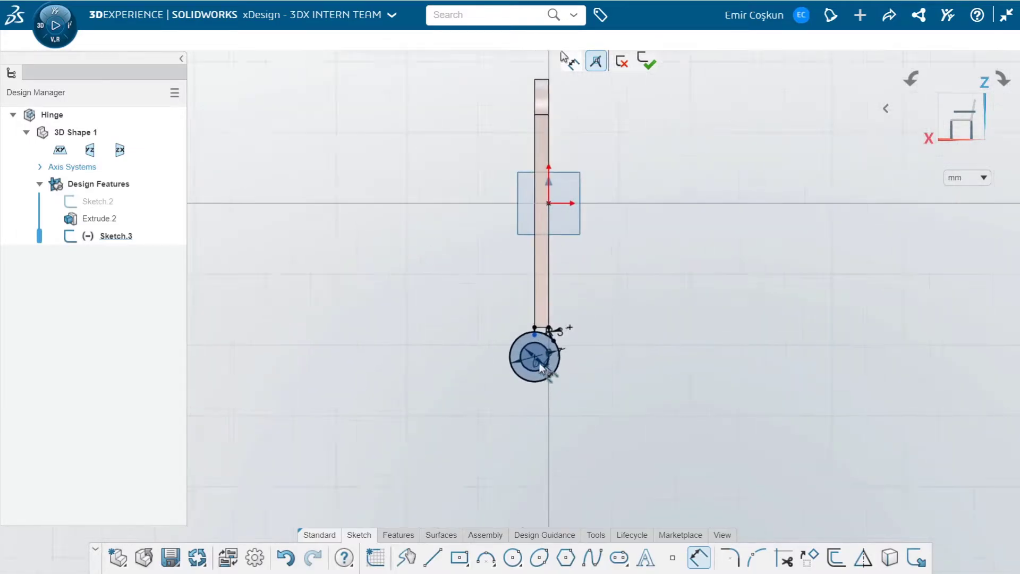
pyautogui.scroll(7, 539, 363)
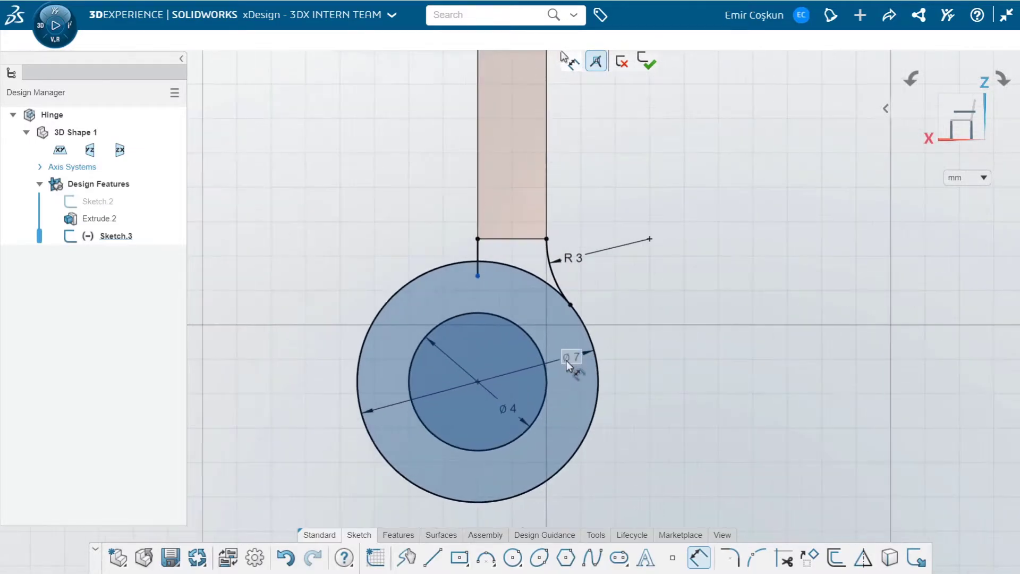
pyautogui.doubleClick(566, 359)
pyautogui.write('6')
pyautogui.press('Return')
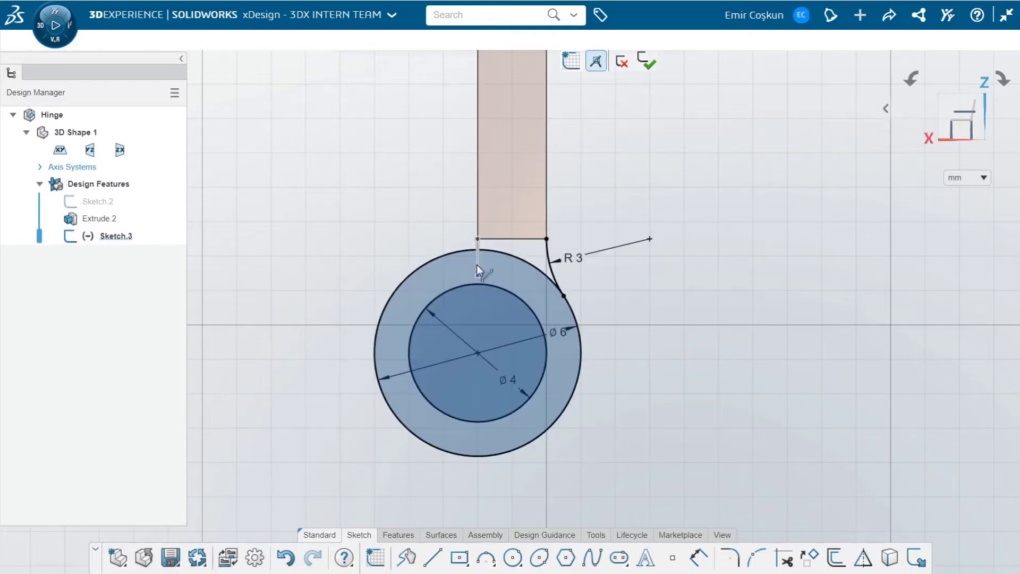
# Draw a three-point arc of about 0.46 mm radius from the short vertical line's lower end to the inner circle
pyautogui.moveTo(477, 265)
pyautogui.mouseDown()
pyautogui.moveTo(478, 256)
pyautogui.moveTo(477, 266)
pyautogui.mouseUp()
pyautogui.click(486, 557)
pyautogui.click(494, 286)
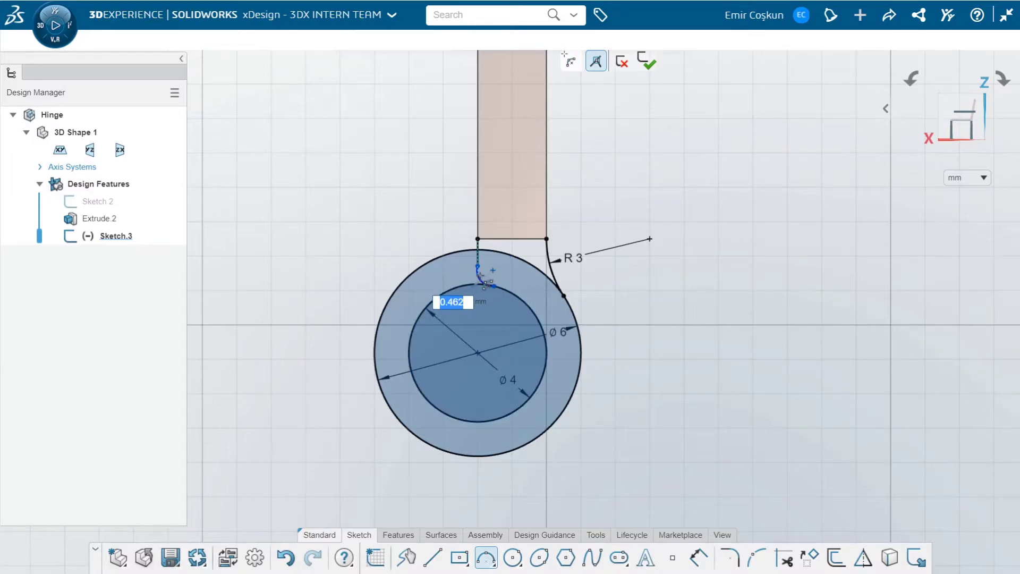
pyautogui.click(481, 281)
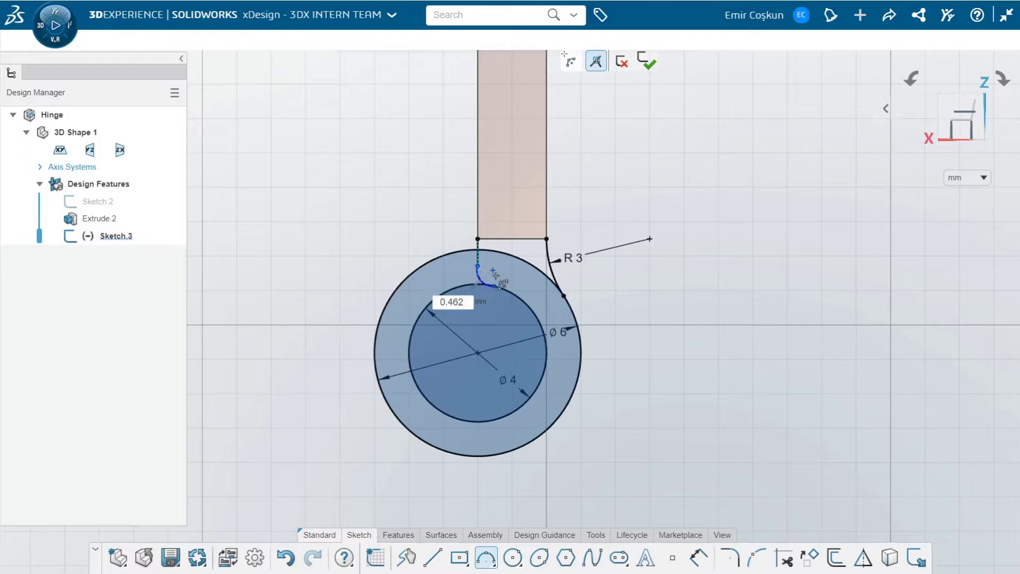
pyautogui.press('Escape')
# Make the small arc tangent to the short vertical line and to the inner circle
pyautogui.scroll(2, 496, 271)
pyautogui.scroll(2, 492, 281)
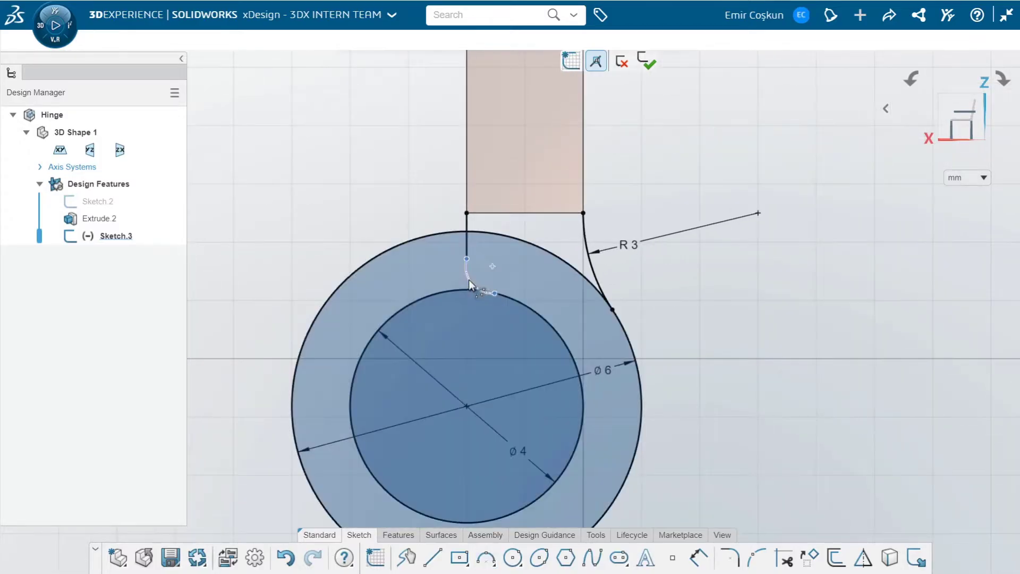
pyautogui.click(467, 244)
pyautogui.click(537, 172)
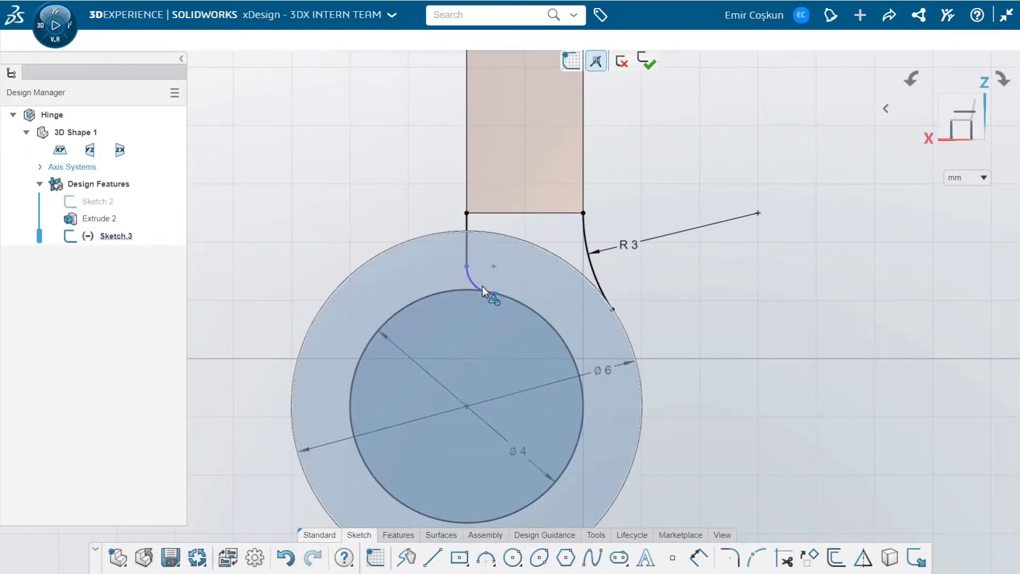
pyautogui.click(519, 302)
pyautogui.click(548, 251)
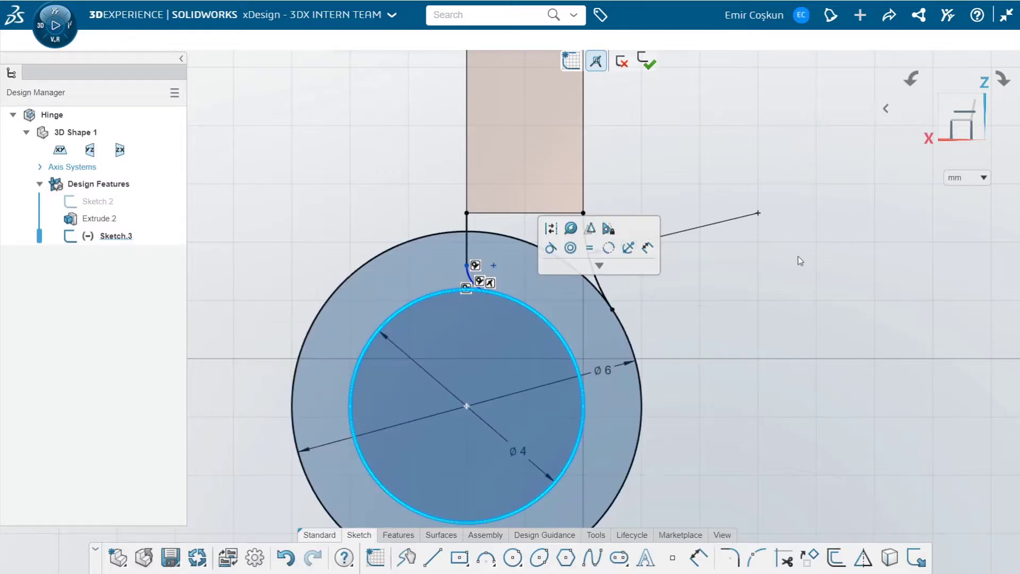
pyautogui.click(799, 258)
# Dimension the small arc at the inner circle with a 0.5 mm radius
pyautogui.scroll(5, 495, 271)
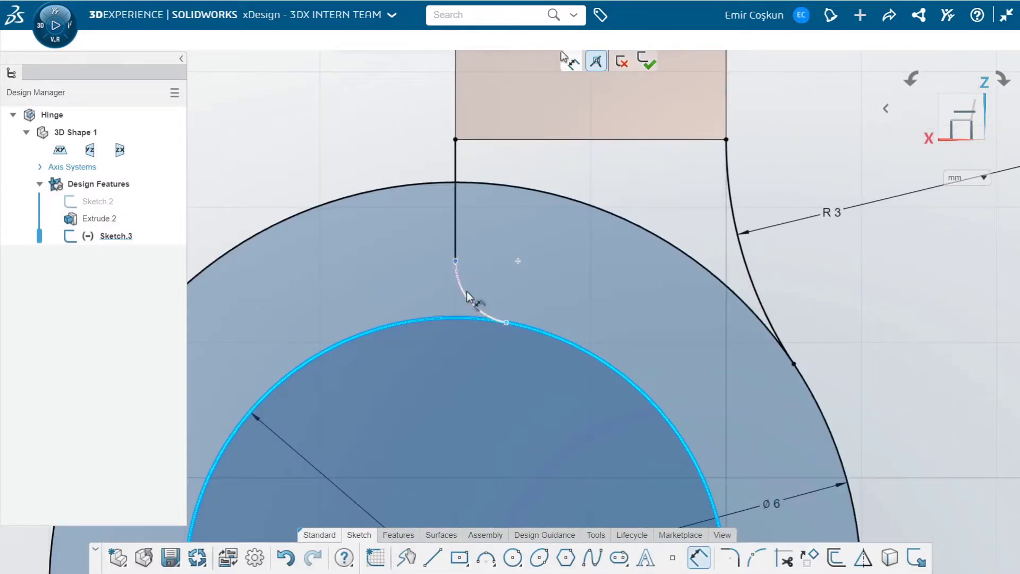
pyautogui.click(466, 297)
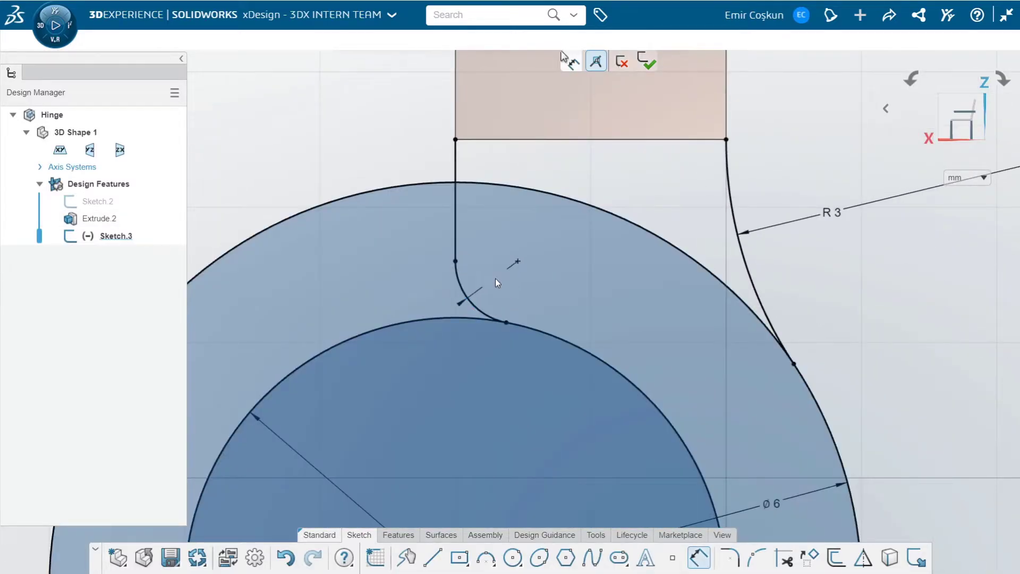
pyautogui.click(495, 279)
pyautogui.write('0.5')
pyautogui.press('Return')
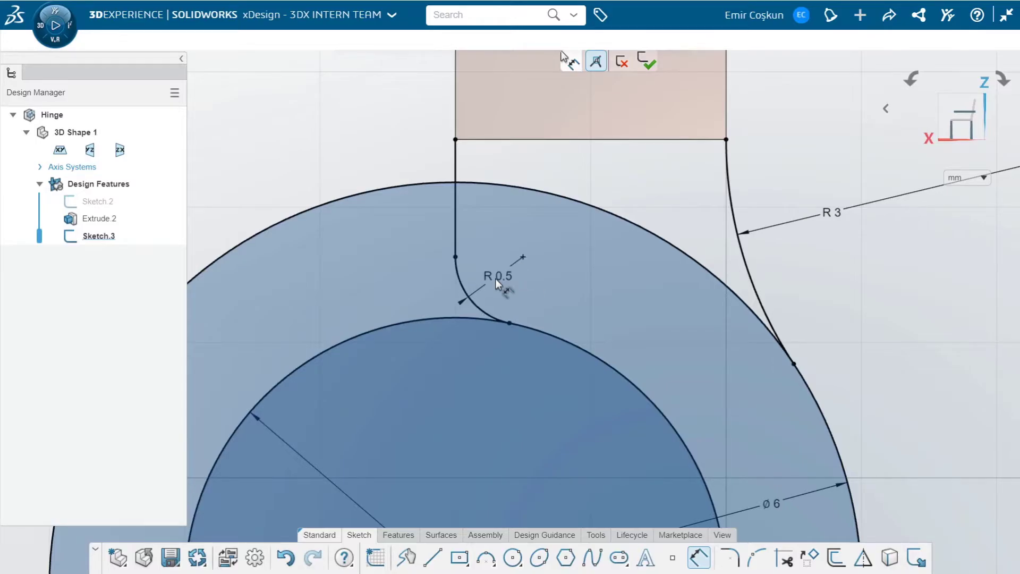
# Draw a vertical line from the inner circle to the outer circle, left of the existing short vertical line
pyautogui.scroll(-5, 485, 276)
pyautogui.scroll(-3, 527, 331)
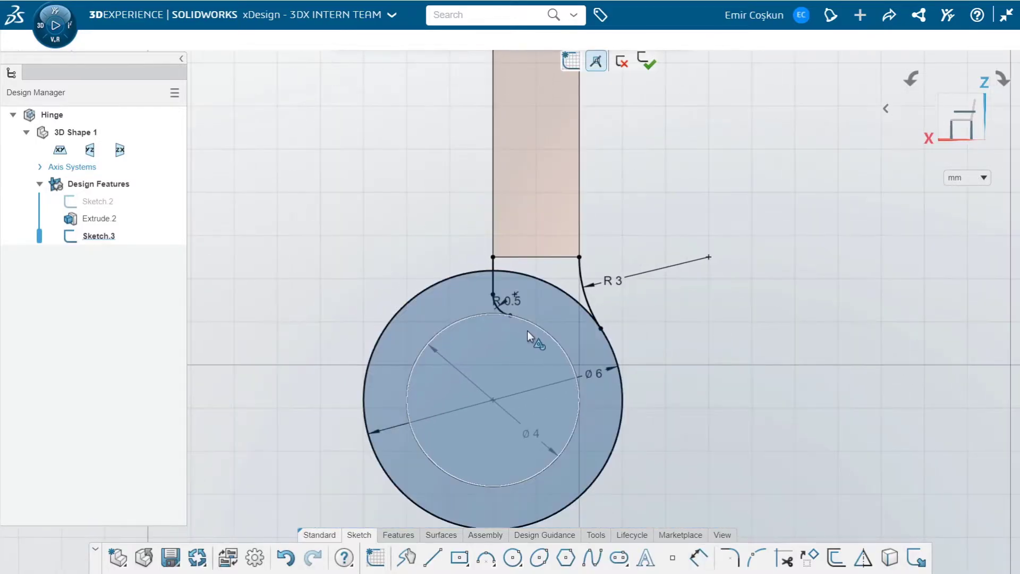
pyautogui.scroll(3, 505, 330)
pyautogui.press('l')
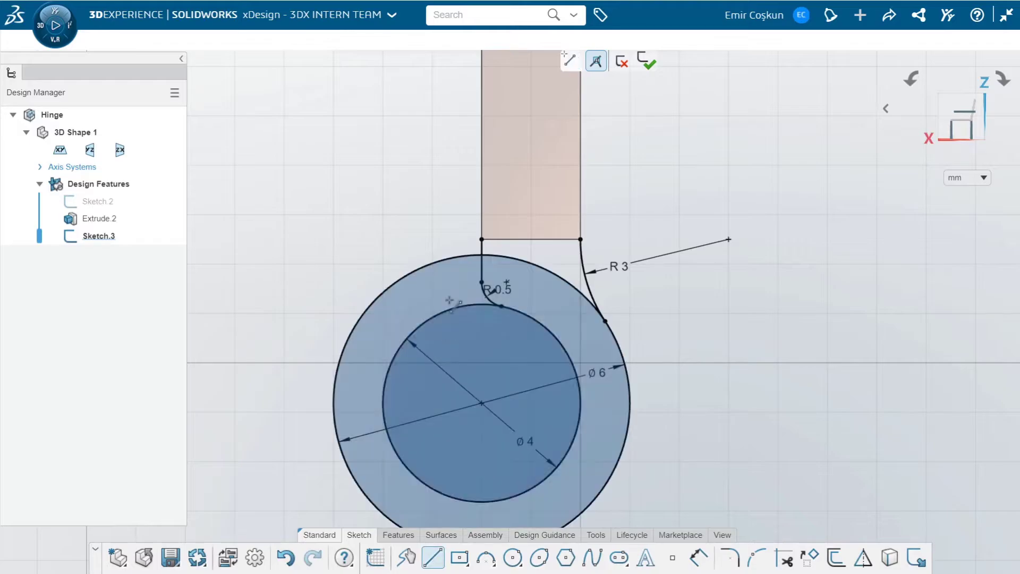
pyautogui.click(434, 317)
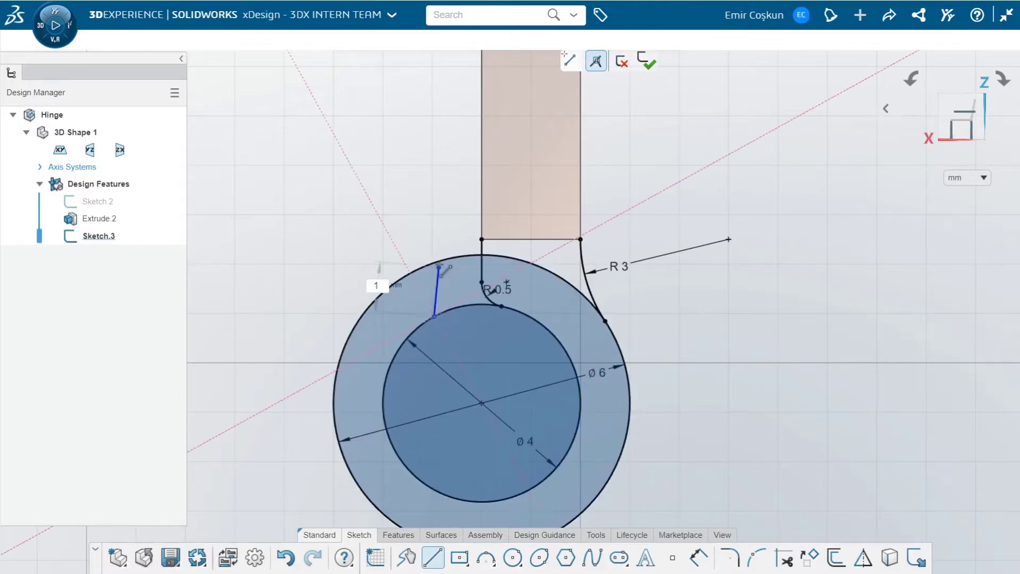
pyautogui.click(434, 263)
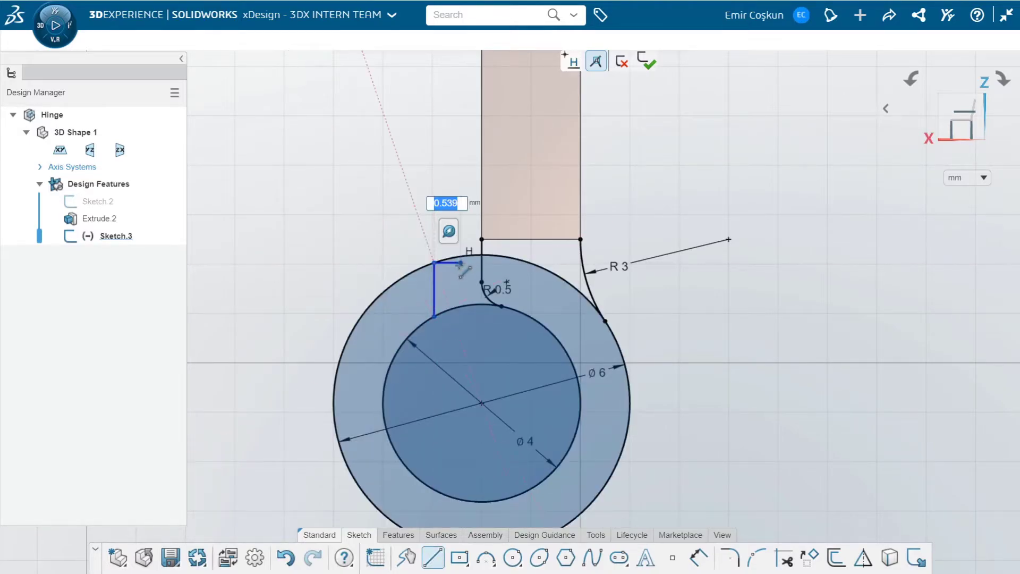
pyautogui.press('Escape')
# Dimension the gap between the new vertical line and the short vertical line as 1 mm
pyautogui.press('d')
pyautogui.click(435, 286)
pyautogui.click(481, 268)
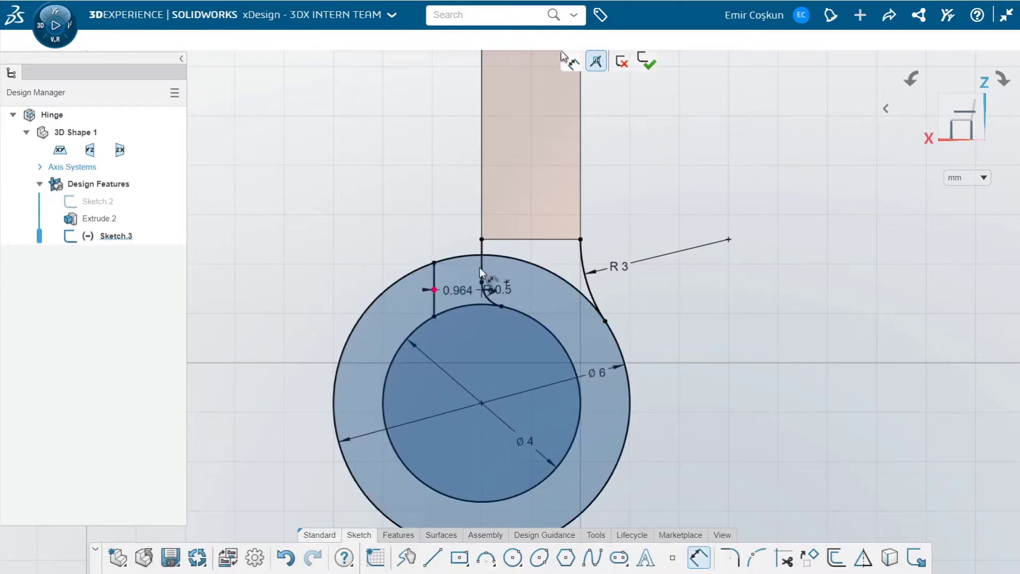
pyautogui.write('1')
pyautogui.press('Return')
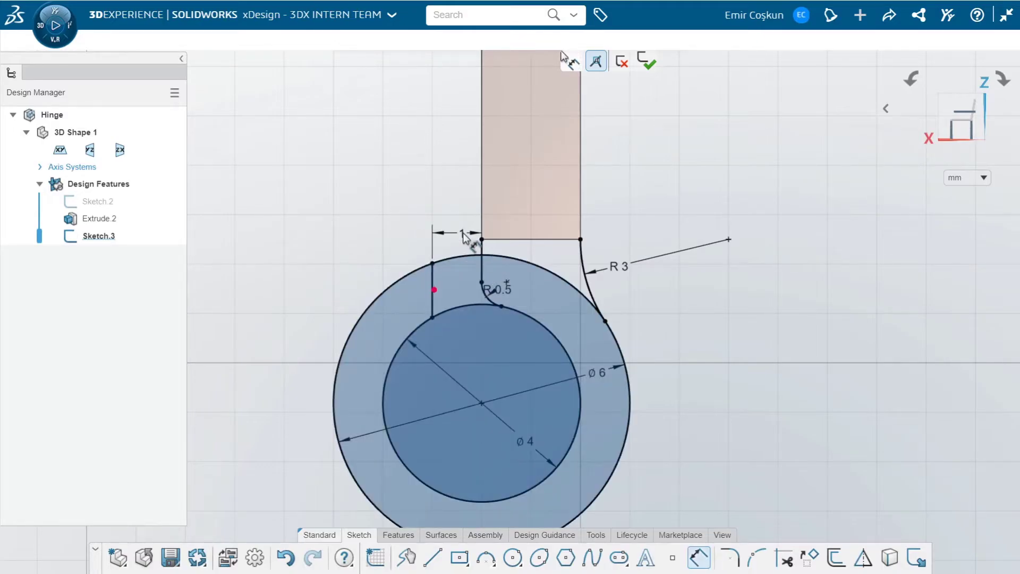
# Trim away the upper segments of the inner and outer circles to open the knuckle gap and its connection to the plate
pyautogui.click(784, 558)
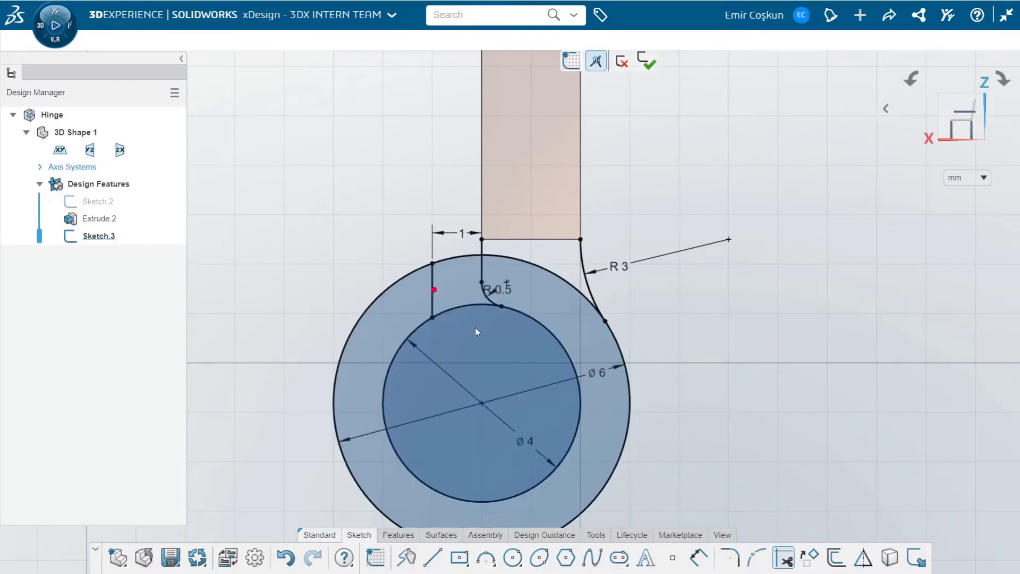
pyautogui.click(455, 308)
pyautogui.click(463, 258)
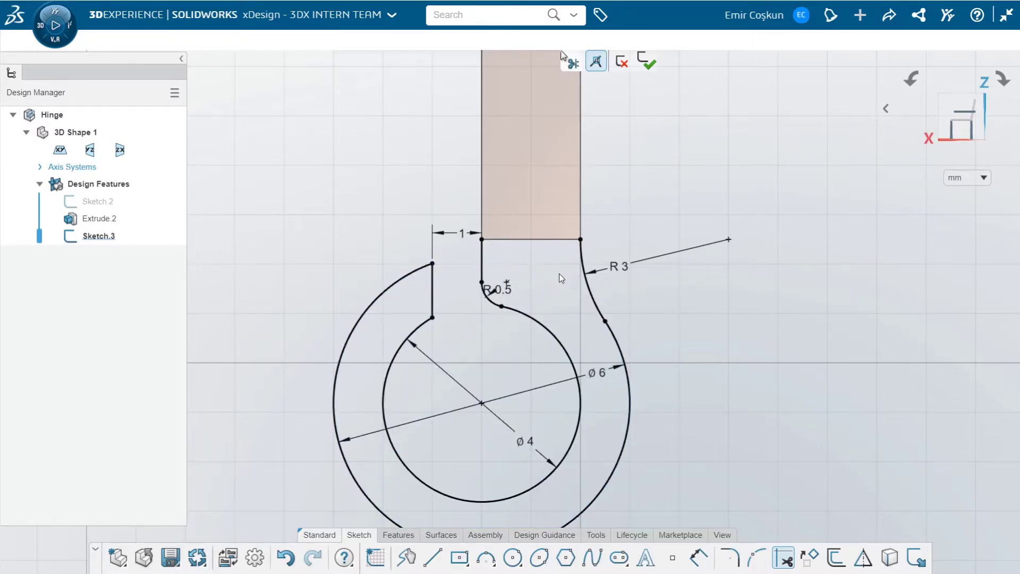
# Close the knuckle profile with a 2 mm horizontal line along the plate's lower edge
pyautogui.scroll(-1, 520, 258)
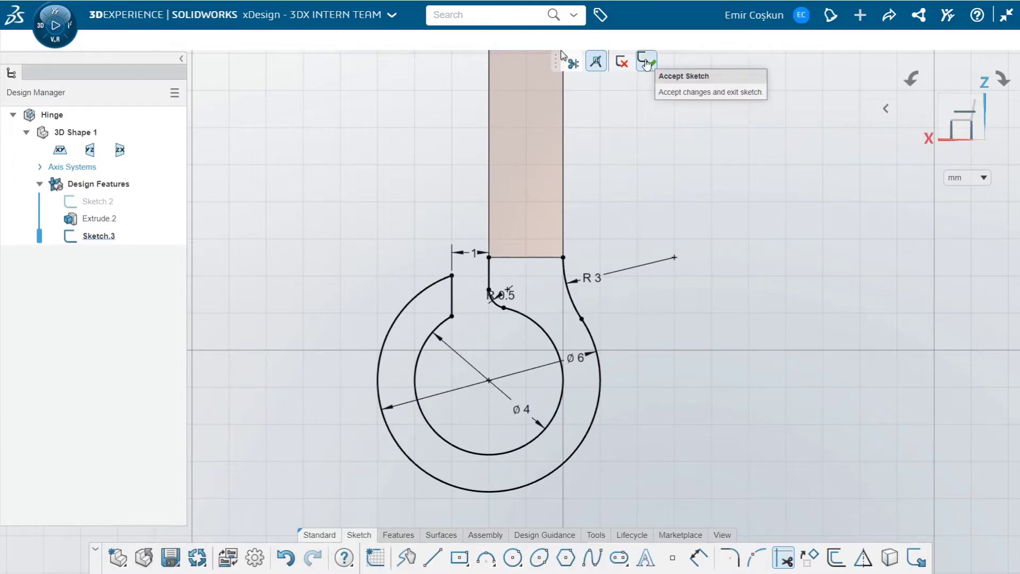
pyautogui.click(490, 258)
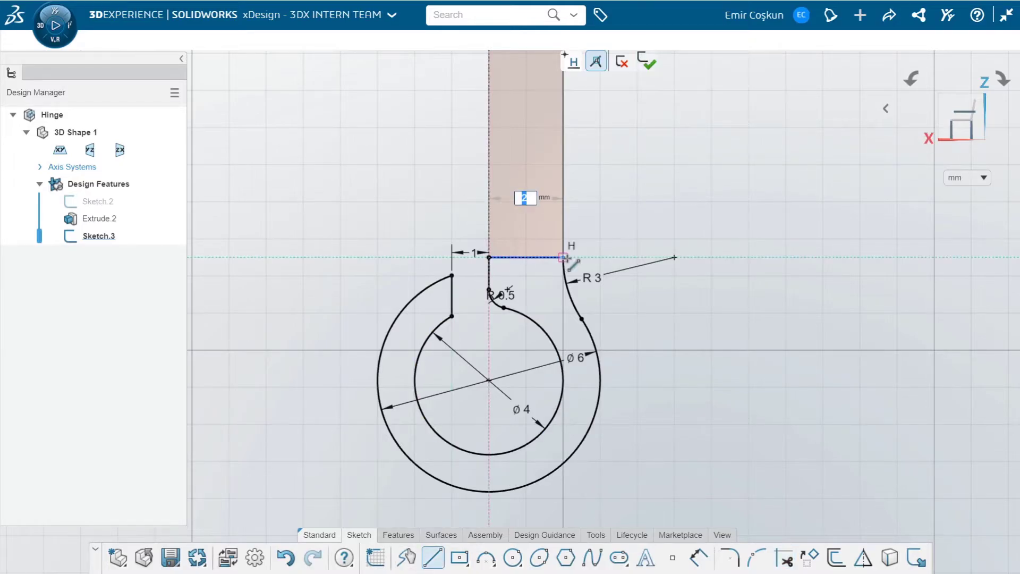
pyautogui.click(564, 257)
# Set up an added solid extrusion of the closed knuckle profile, reversed to run along the plate
pyautogui.click(398, 535)
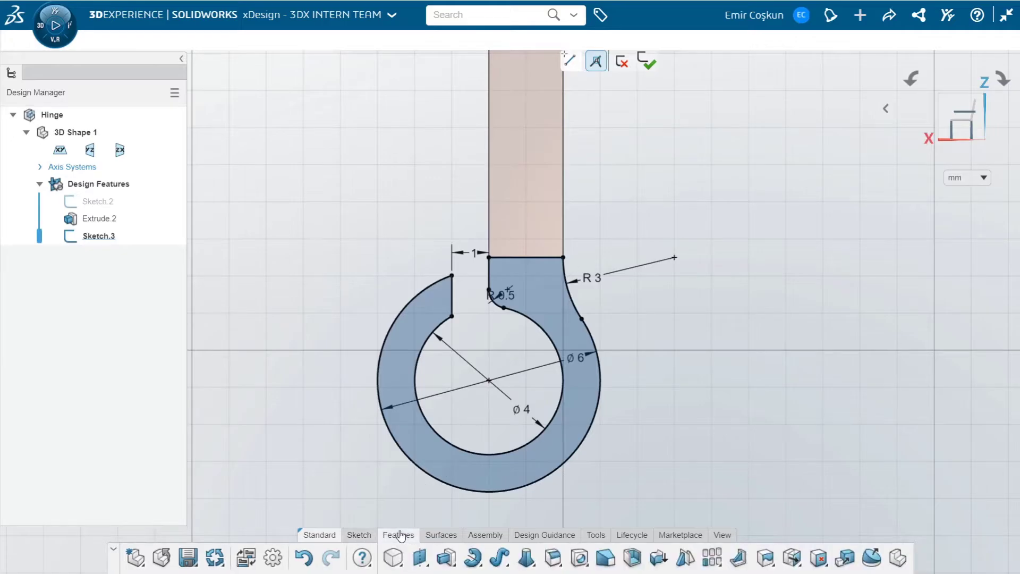
pyautogui.click(445, 558)
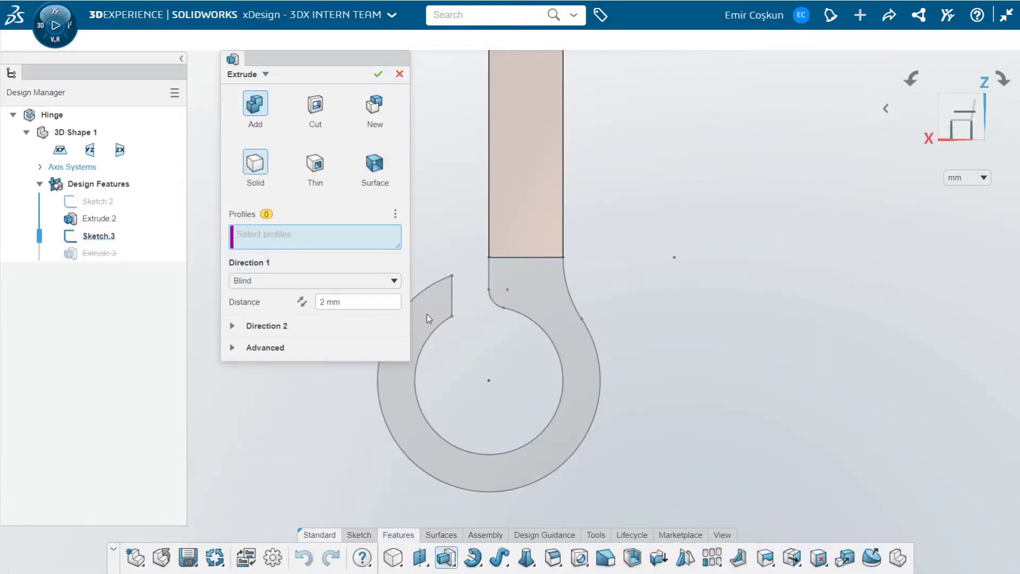
pyautogui.click(426, 315)
pyautogui.moveTo(490, 319); pyautogui.dragTo(539, 305, button='middle')
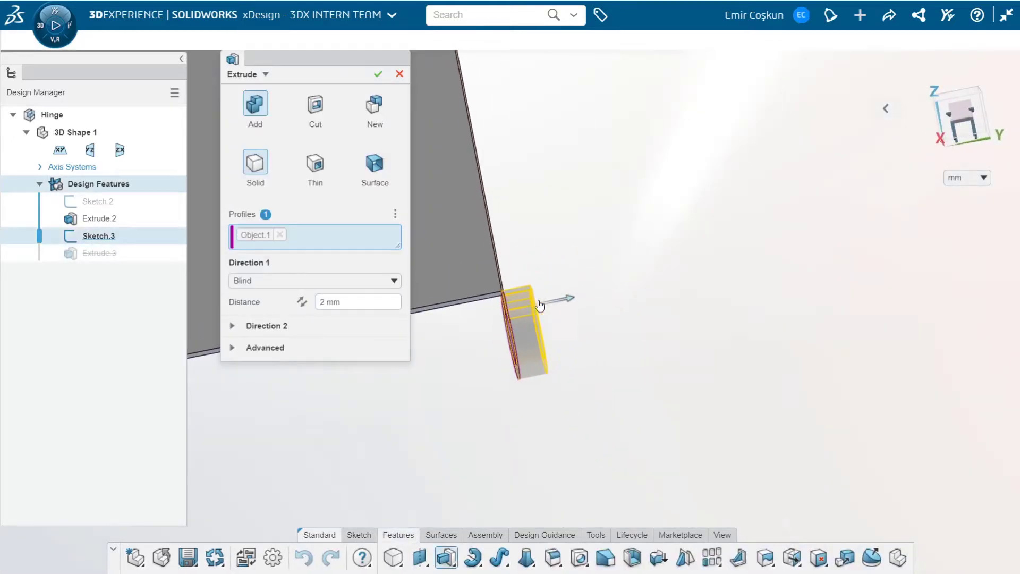
pyautogui.click(302, 302)
# Set the knuckle extrusion's blind distance to 20 mm and accept the feature
pyautogui.moveTo(478, 361); pyautogui.dragTo(549, 251, button='middle')
pyautogui.moveTo(549, 250); pyautogui.dragTo(481, 264)
pyautogui.scroll(-2, 480, 264)
pyautogui.scroll(-3, 441, 310)
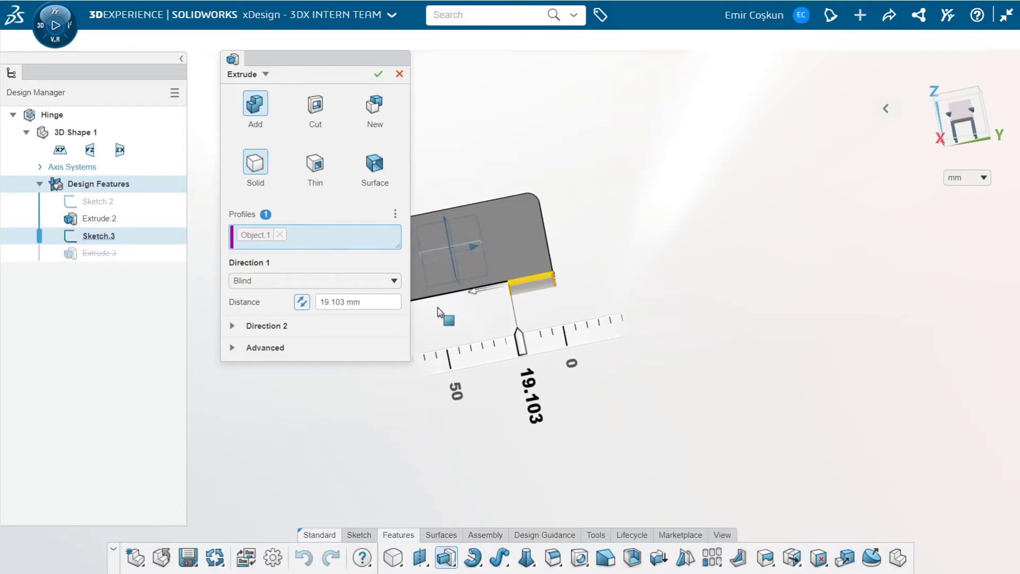
pyautogui.scroll(3, 440, 309)
pyautogui.scroll(2, 451, 309)
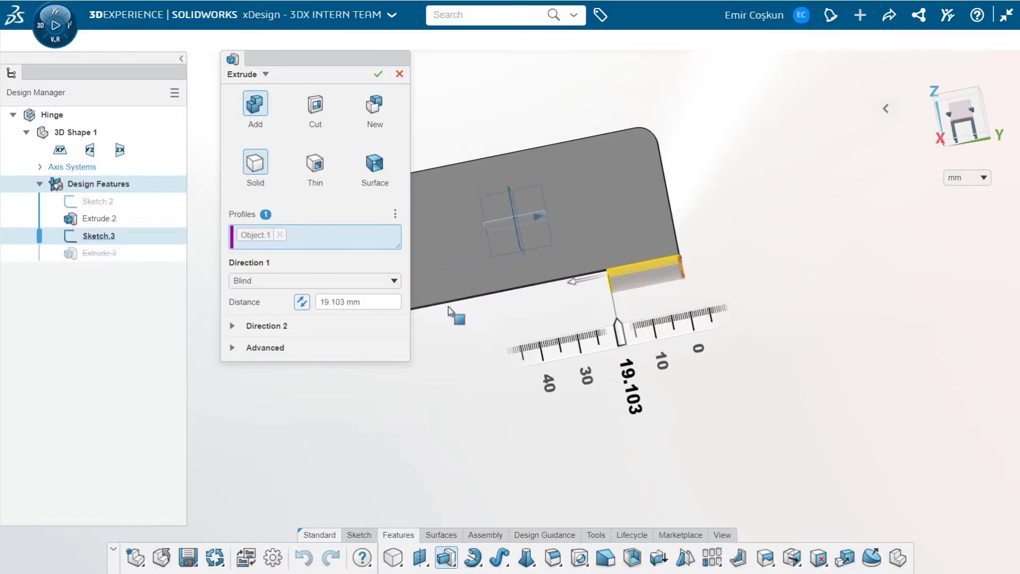
pyautogui.scroll(-4, 450, 309)
pyautogui.scroll(2, 477, 312)
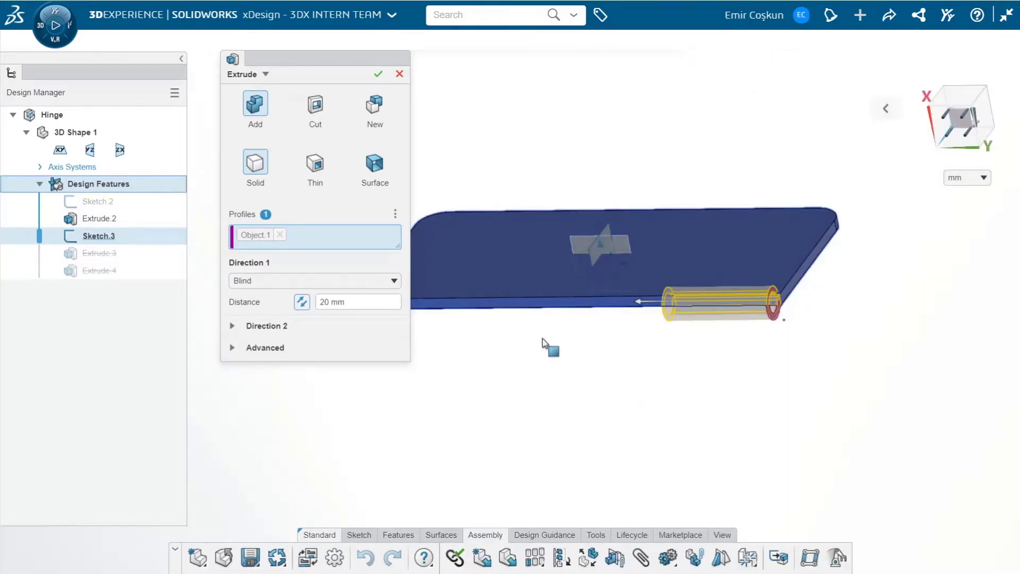
pyautogui.click(377, 75)
# Reuse Sketch.3 for a second 20 mm knuckle extrusion in the reversed direction along the plate
pyautogui.moveTo(465, 244); pyautogui.dragTo(597, 266, button='middle')
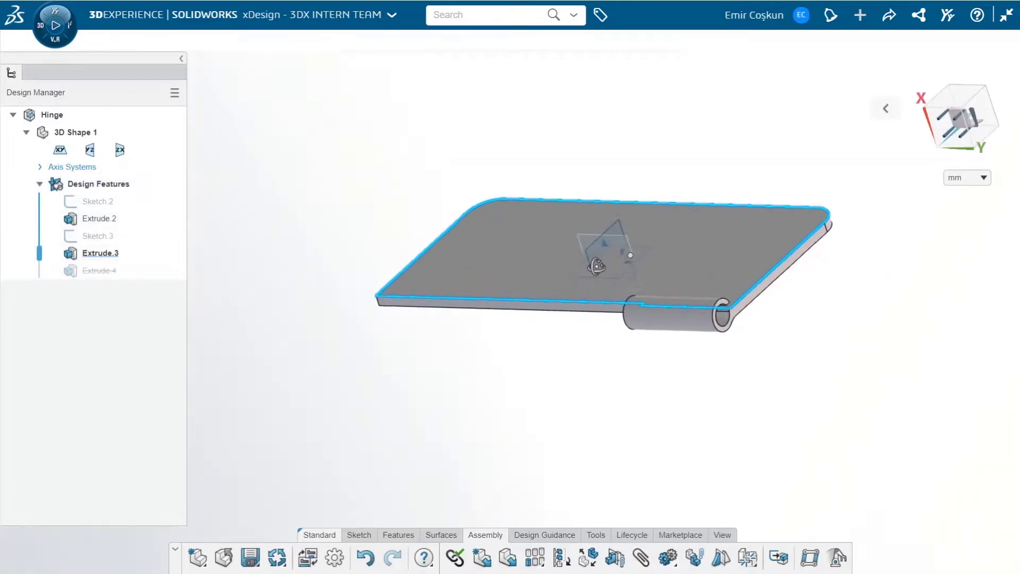
pyautogui.click(100, 236)
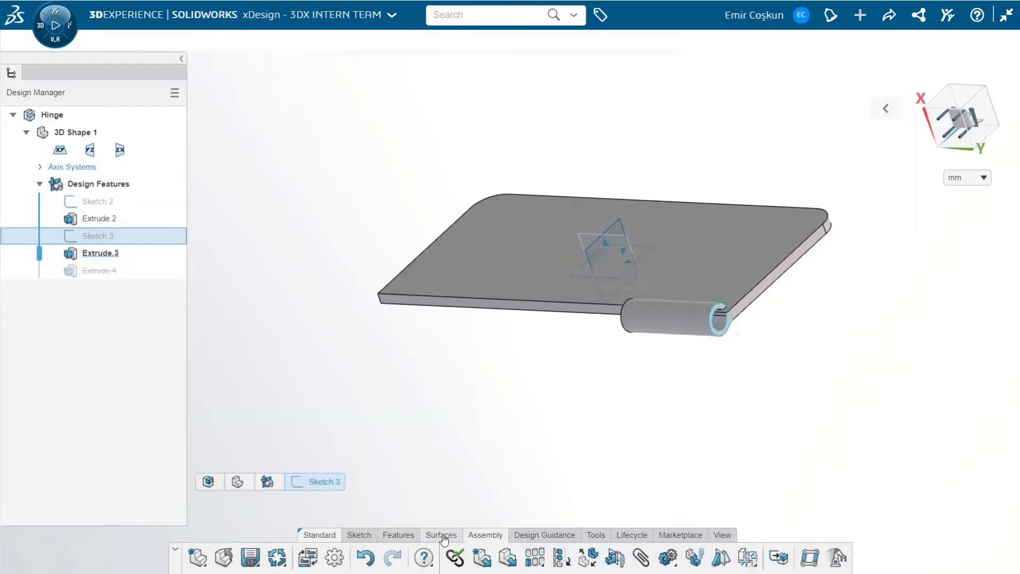
pyautogui.click(400, 536)
pyautogui.click(446, 558)
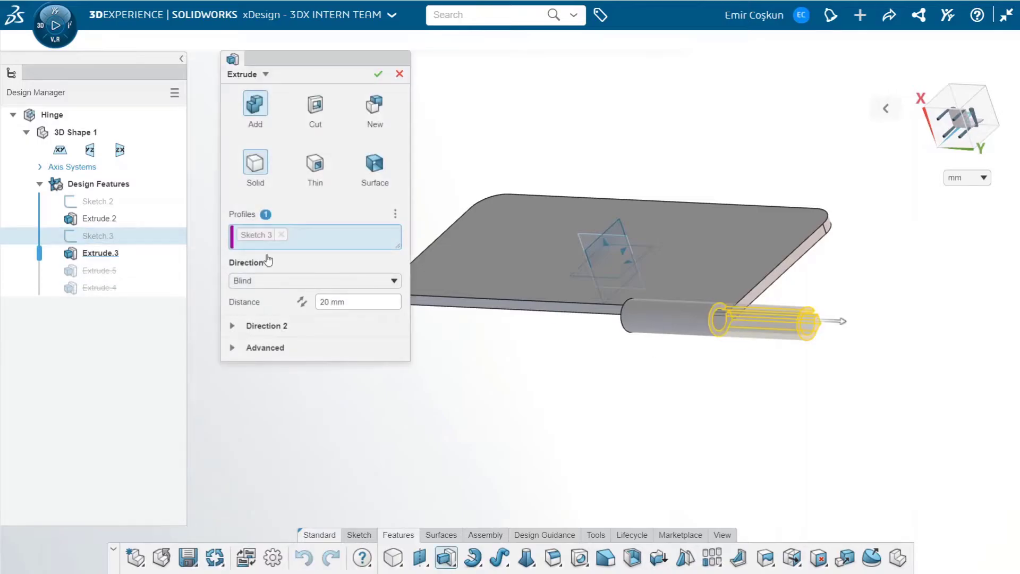
pyautogui.click(304, 301)
# Start the second knuckle extrusion from a 40 mm offset, flipped to lie along the plate's edge, and accept it
pyautogui.click(257, 348)
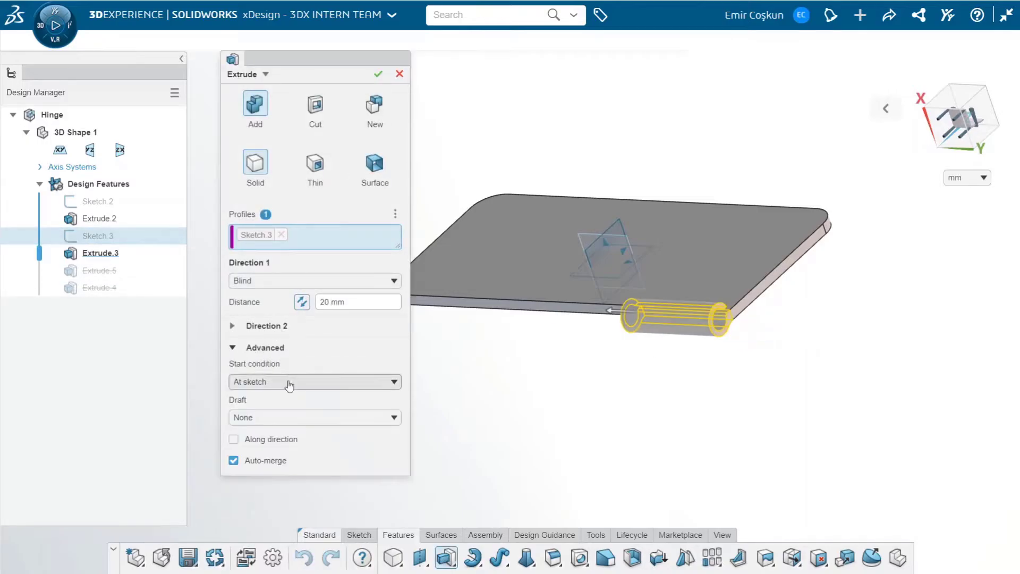
pyautogui.click(289, 383)
pyautogui.click(293, 412)
pyautogui.click(304, 402)
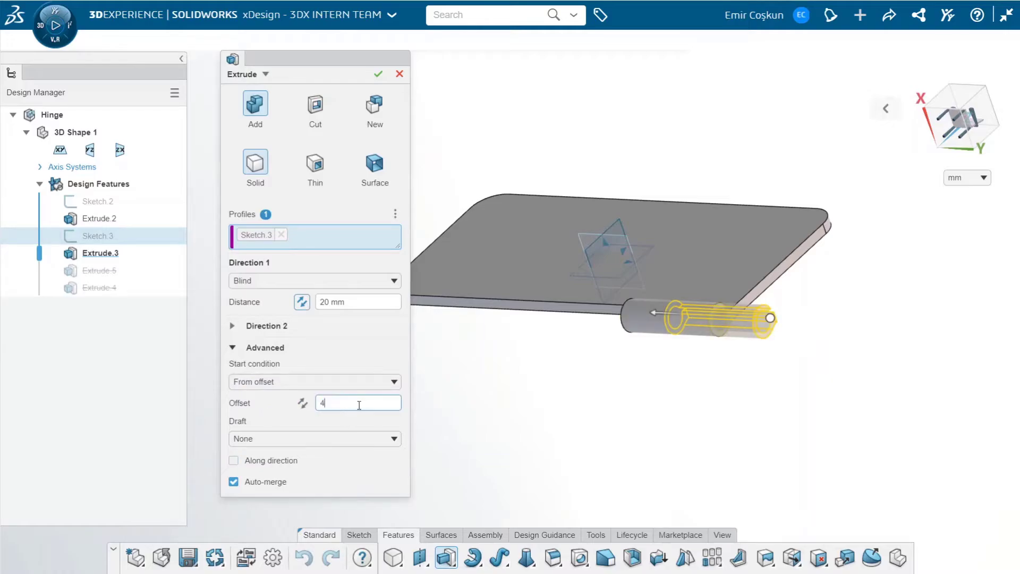
pyautogui.click(304, 407)
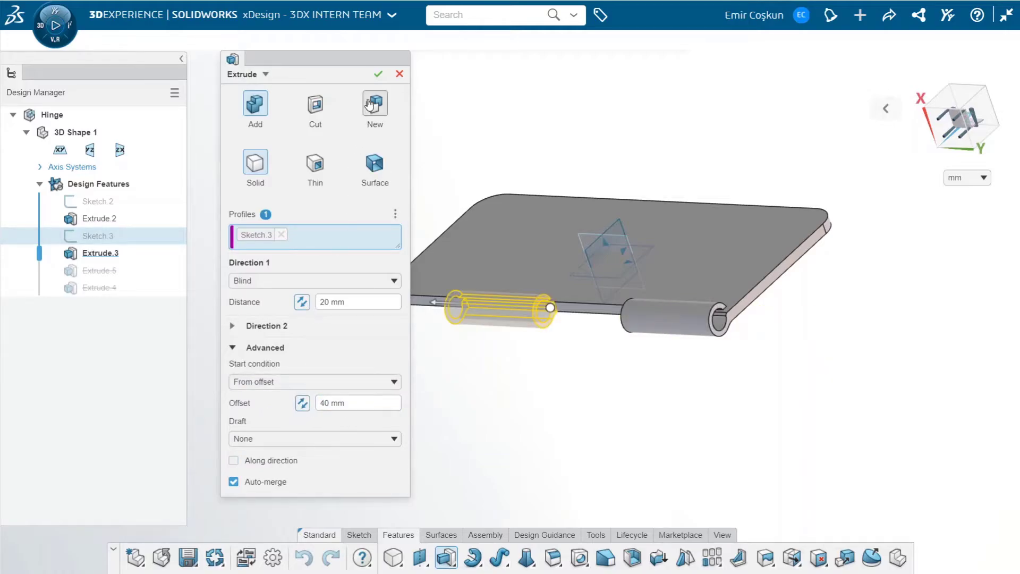
# Delete the unused, rolled-back Extrude.4 feature
pyautogui.click(113, 293)
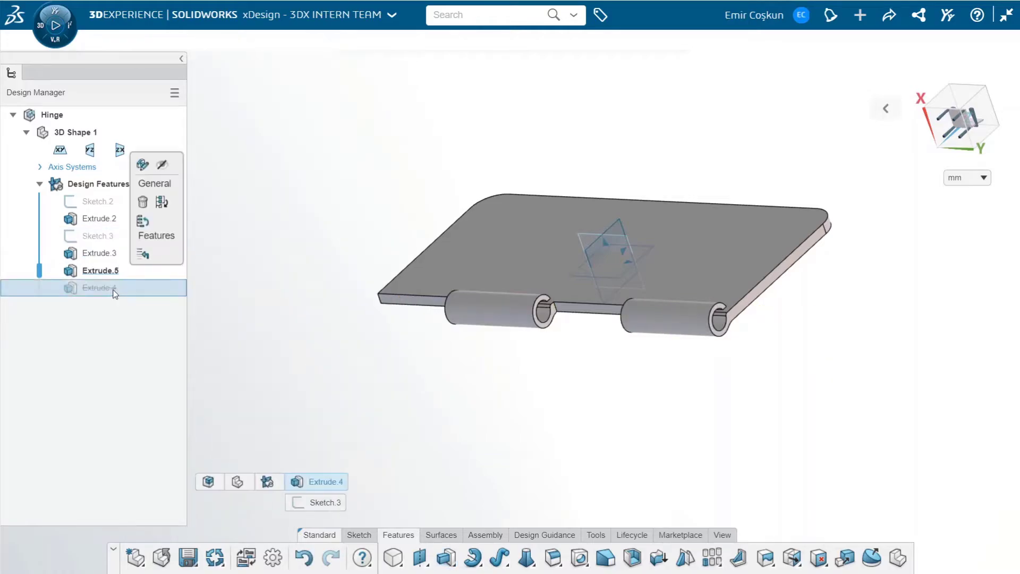
pyautogui.press('Delete')
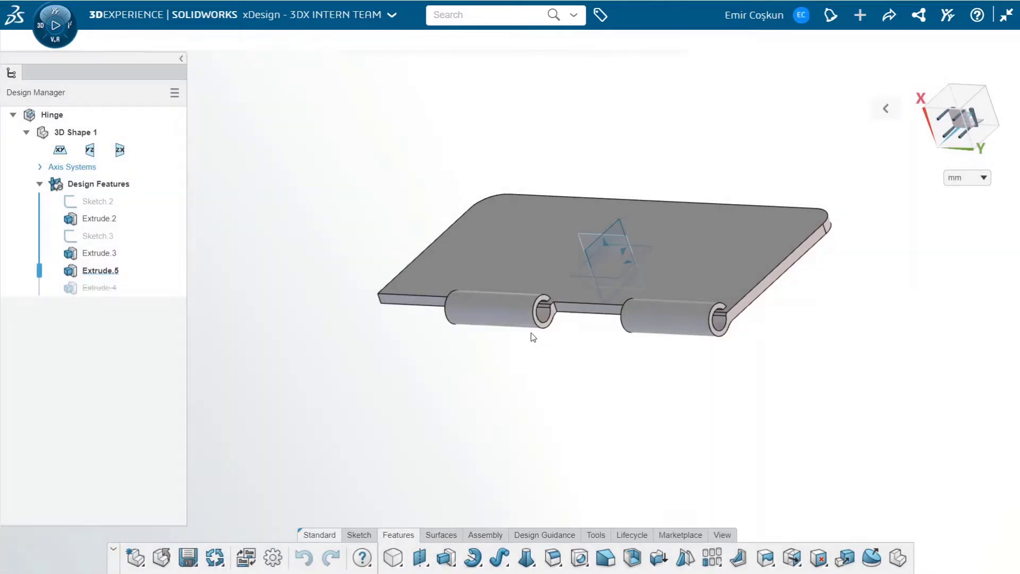
# Open a new sketch on the plate's large flat face
pyautogui.moveTo(531, 335)
pyautogui.mouseDown(button='middle')
pyautogui.moveTo(581, 326)
pyautogui.moveTo(536, 350)
pyautogui.moveTo(620, 324)
pyautogui.moveTo(592, 337)
pyautogui.moveTo(571, 327)
pyautogui.mouseUp(button='middle')
pyautogui.scroll(-2, 521, 319)
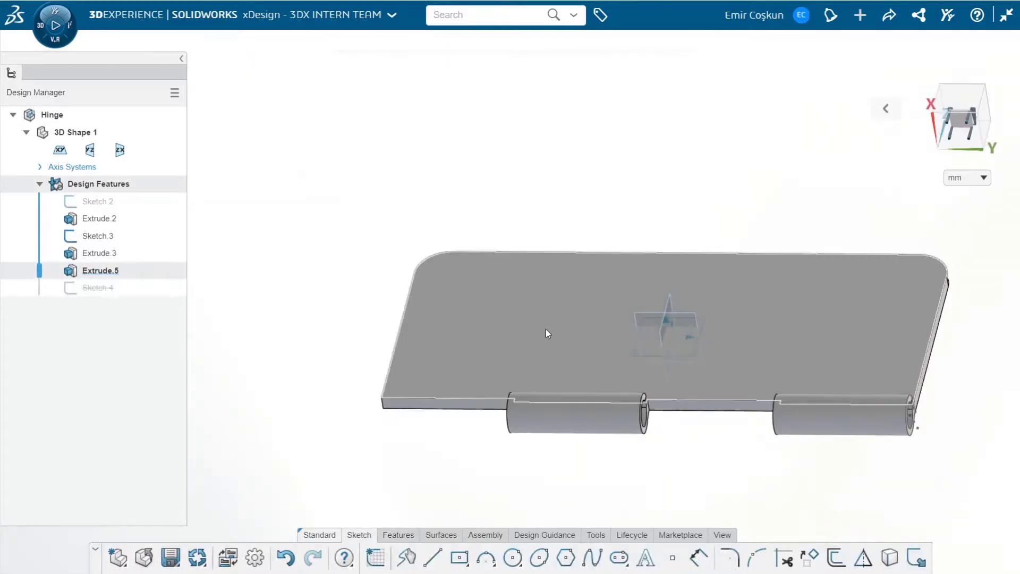
pyautogui.click(547, 330)
pyautogui.click(541, 292)
# Draw two circles on the plate face, one near its lower left corner and one at the upper middle
pyautogui.click(513, 558)
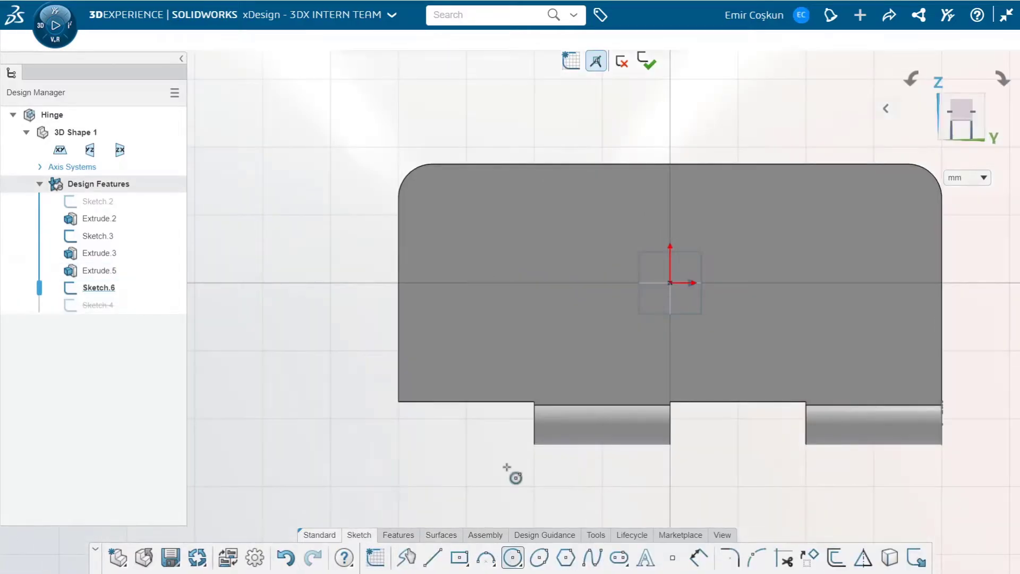
pyautogui.click(470, 334)
pyautogui.click(508, 348)
pyautogui.click(667, 208)
pyautogui.click(686, 223)
pyautogui.click(863, 346)
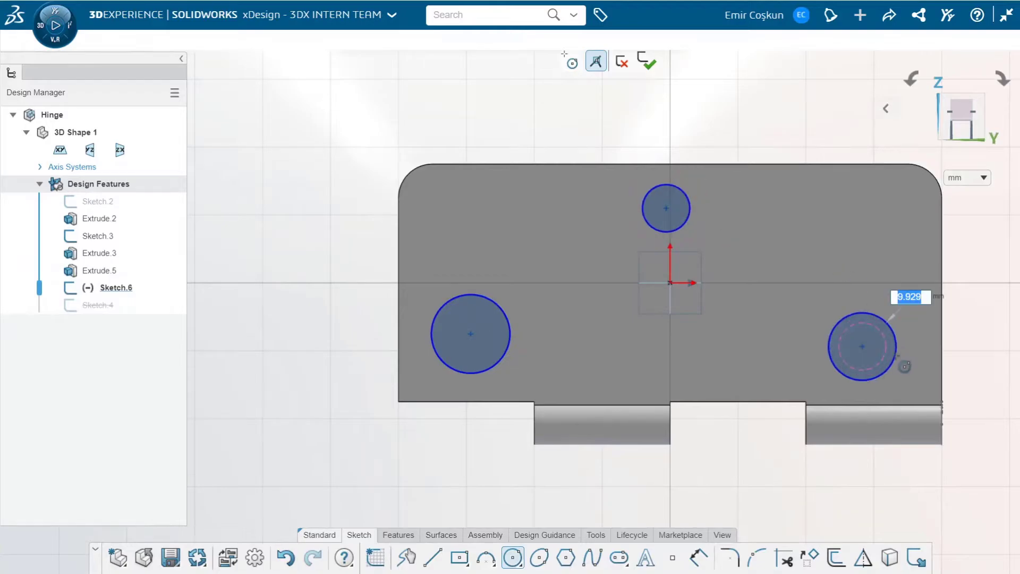
pyautogui.press('Escape')
# Set the lower-left circle's diameter to 5 mm and make the upper circle equal to it
pyautogui.press('d')
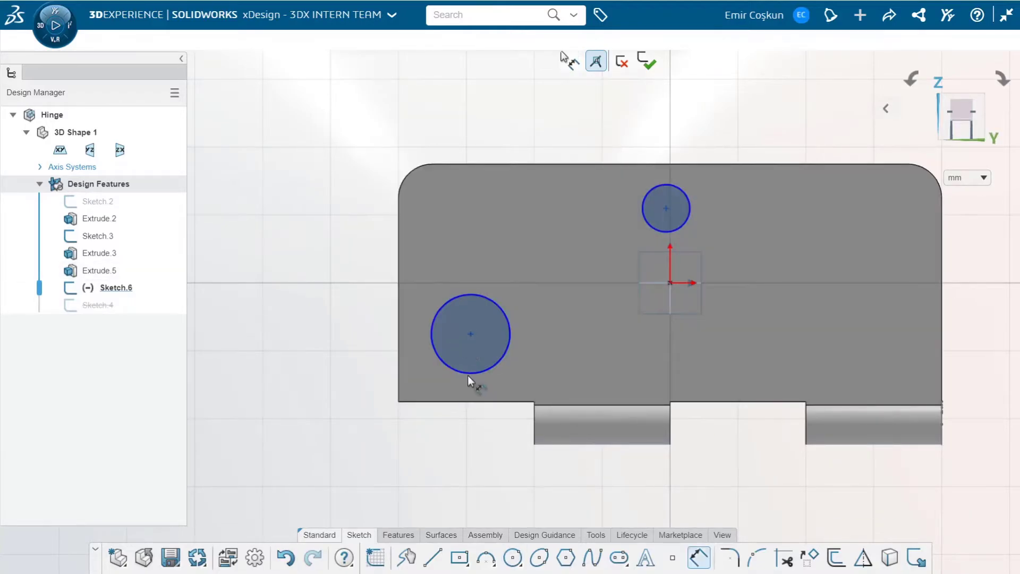
pyautogui.click(499, 362)
pyautogui.click(492, 349)
pyautogui.doubleClick(500, 349)
pyautogui.write('5')
pyautogui.press('Return')
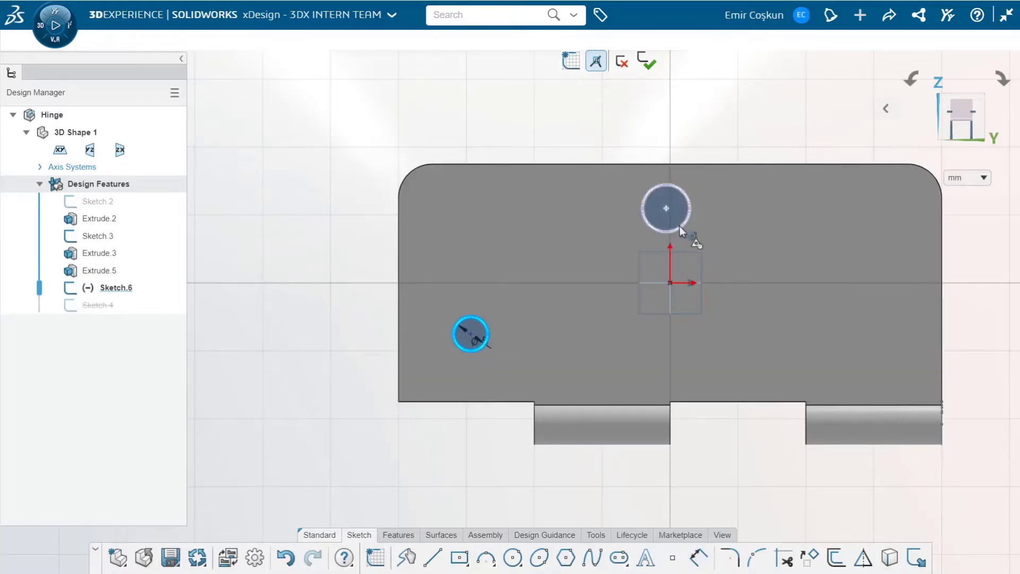
pyautogui.click(679, 224)
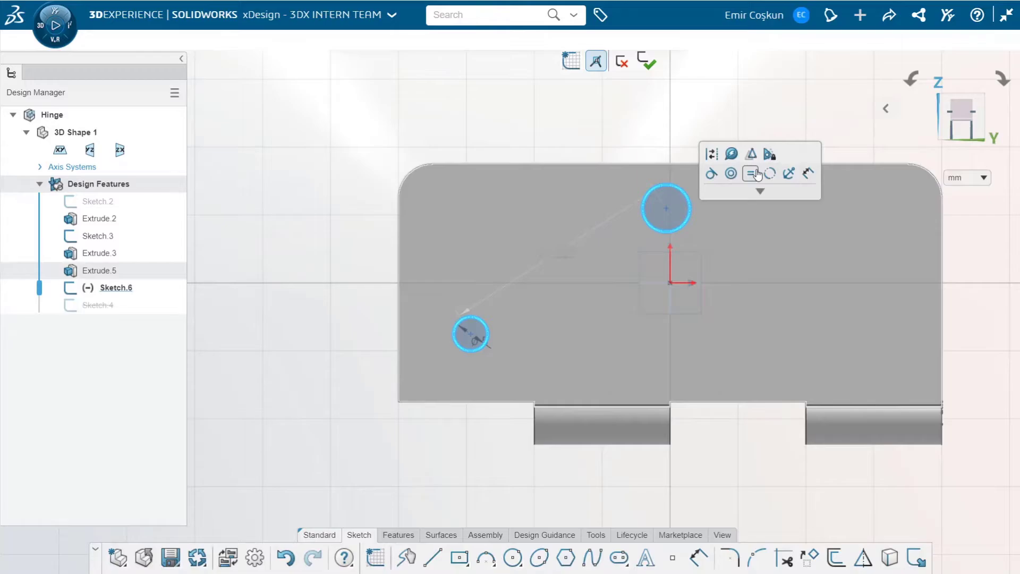
pyautogui.click(751, 174)
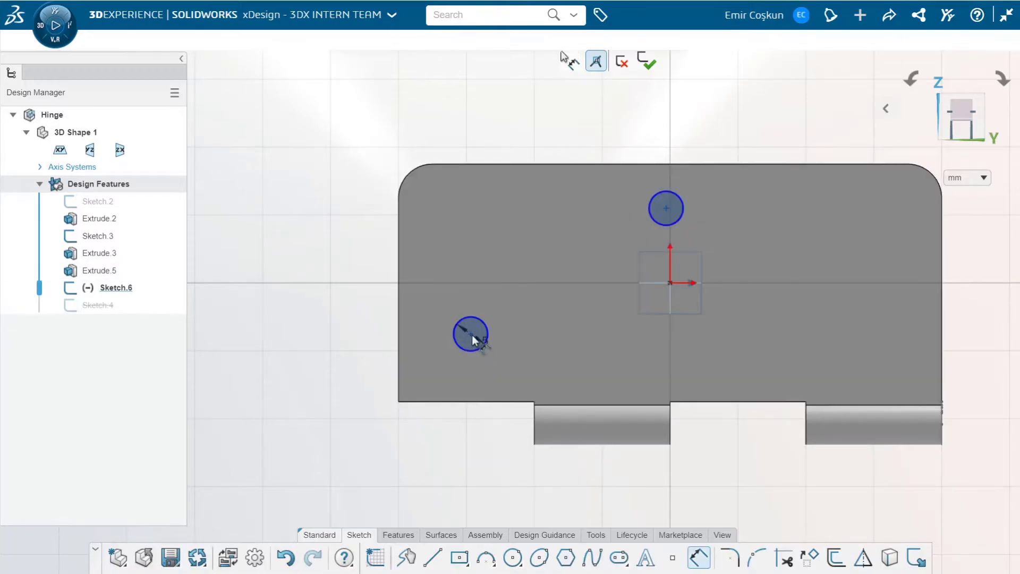
# Dimension the lower-left circle's far side 18 mm from the plate's left edge
pyautogui.click(472, 339)
pyautogui.click(464, 349)
pyautogui.click(399, 340)
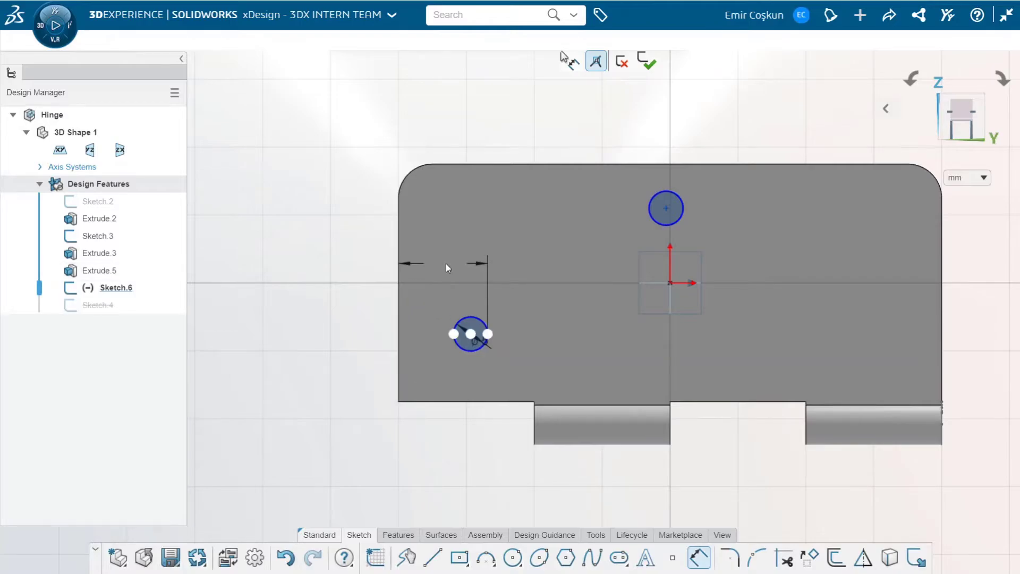
pyautogui.click(445, 263)
pyautogui.write('18')
pyautogui.press('Return')
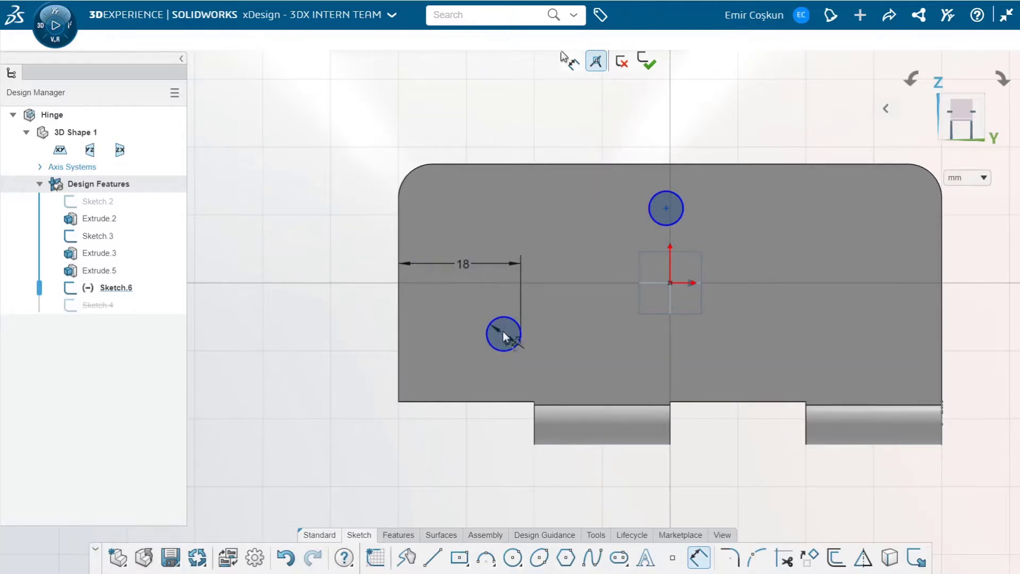
# Dimension the lower-left circle's far side 12 mm above the plate's bottom edge
pyautogui.click(503, 334)
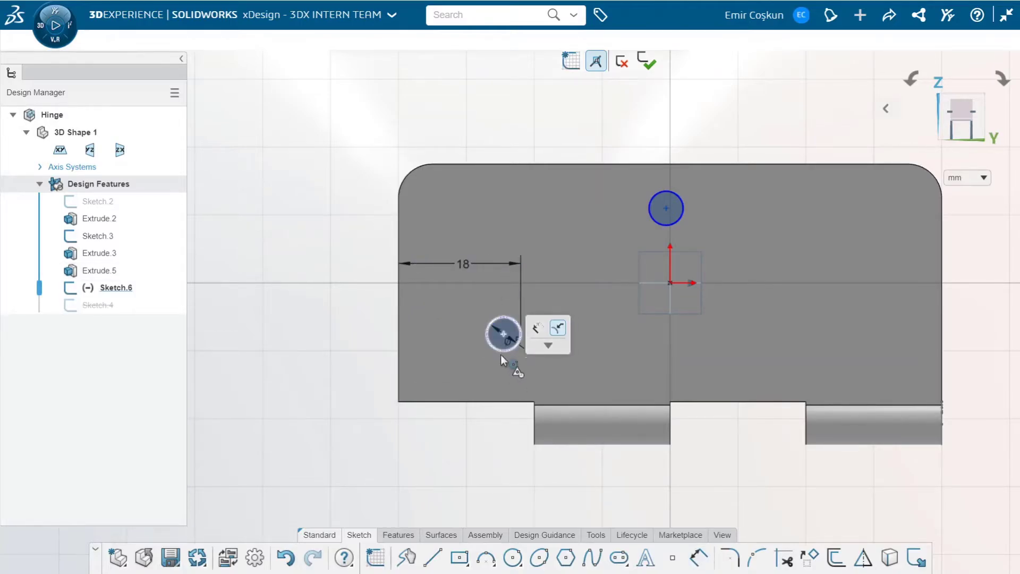
pyautogui.press('Return')
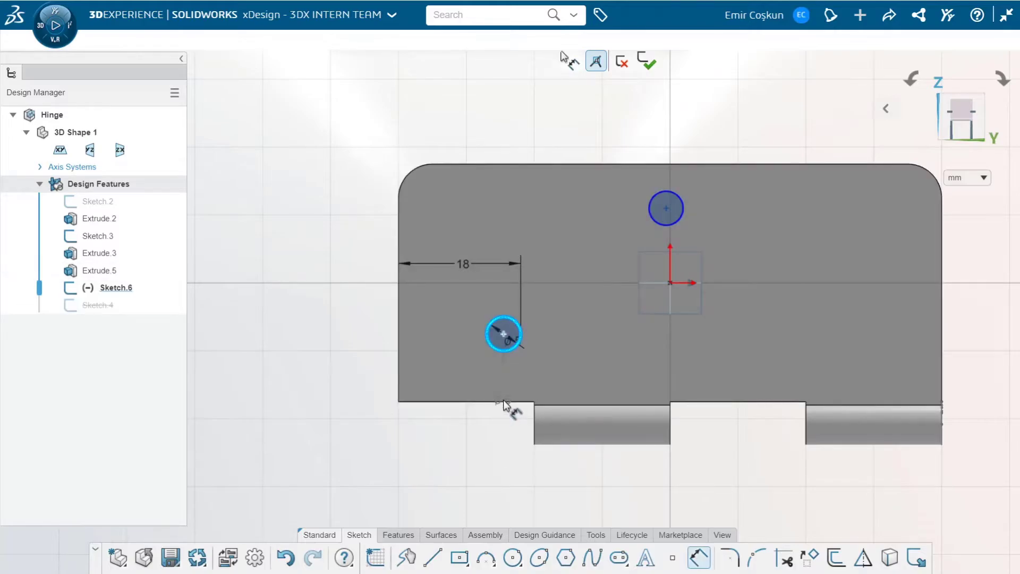
pyautogui.click(462, 372)
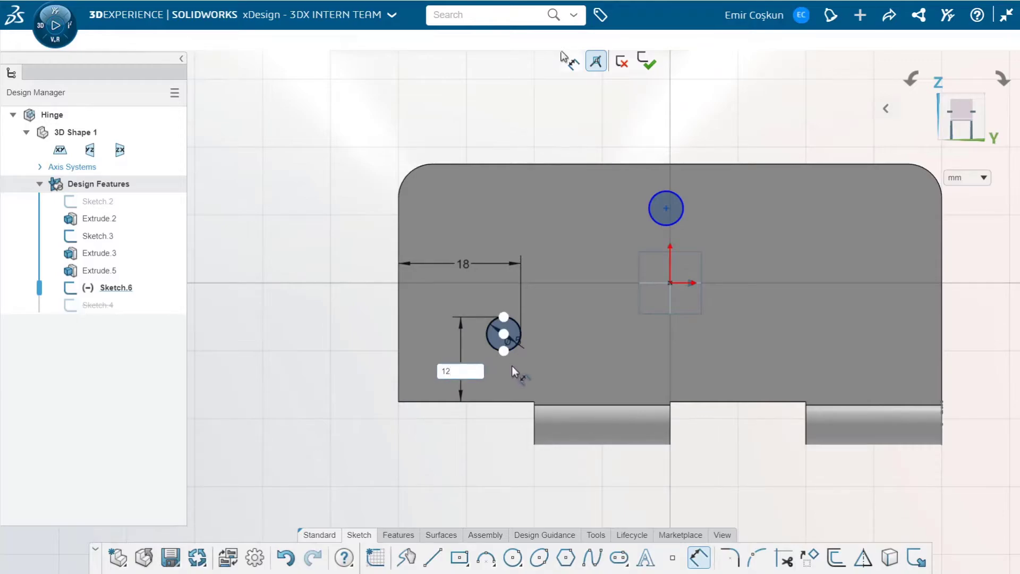
pyautogui.press('Return')
# Constrain the upper circle's centre to lie vertically in line with the sketch origin
pyautogui.click(667, 208)
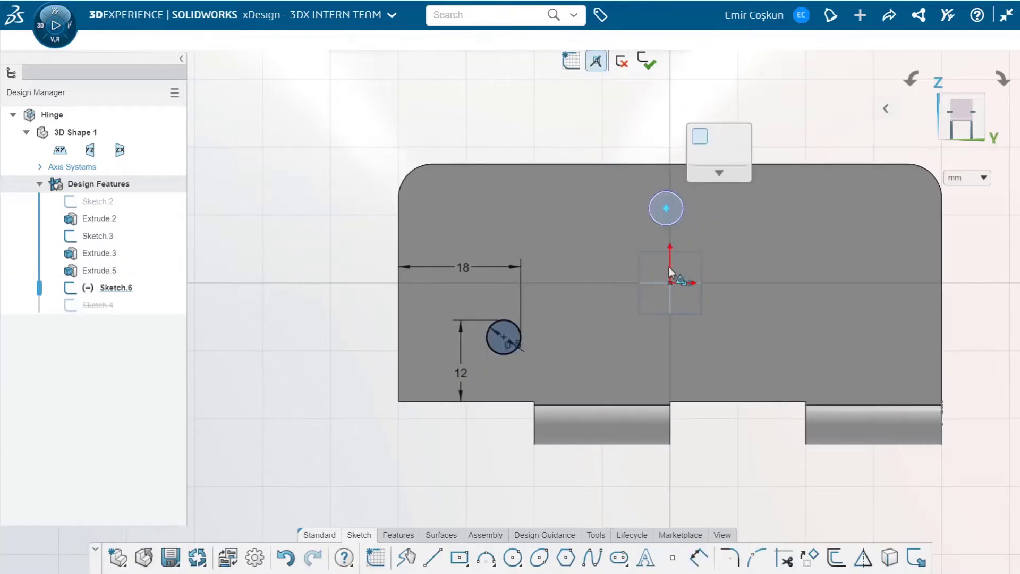
pyautogui.click(671, 283)
pyautogui.click(721, 230)
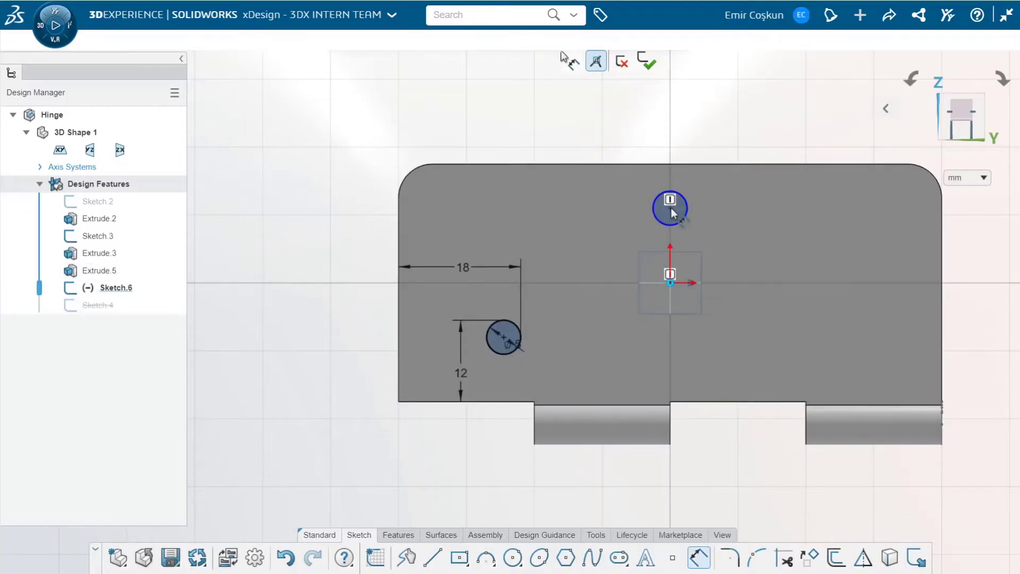
# Dimension the upper circle's centre 10 mm below the plate's top edge
pyautogui.click(671, 214)
pyautogui.click(677, 164)
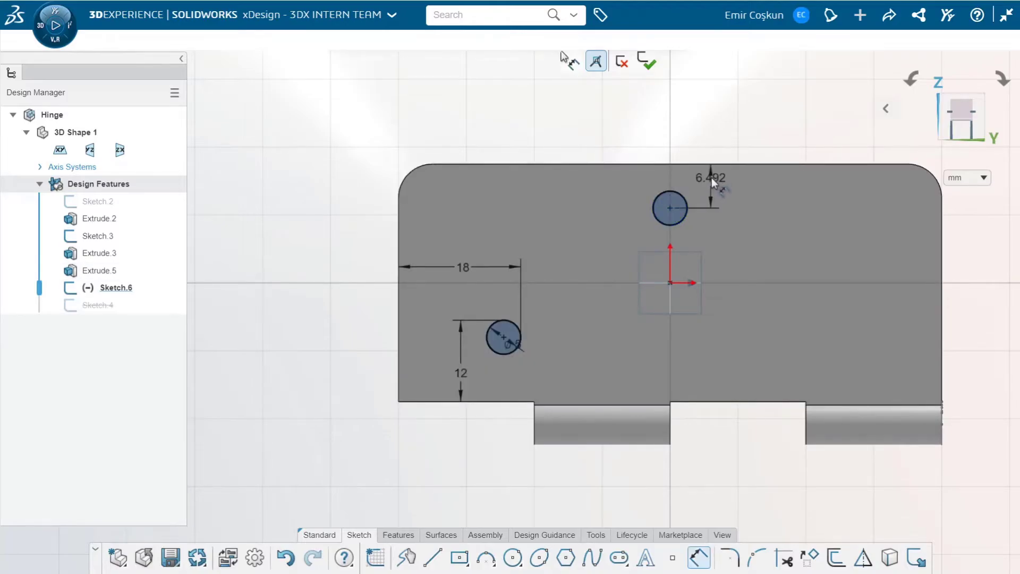
pyautogui.click(712, 177)
pyautogui.write('10')
pyautogui.press('Return')
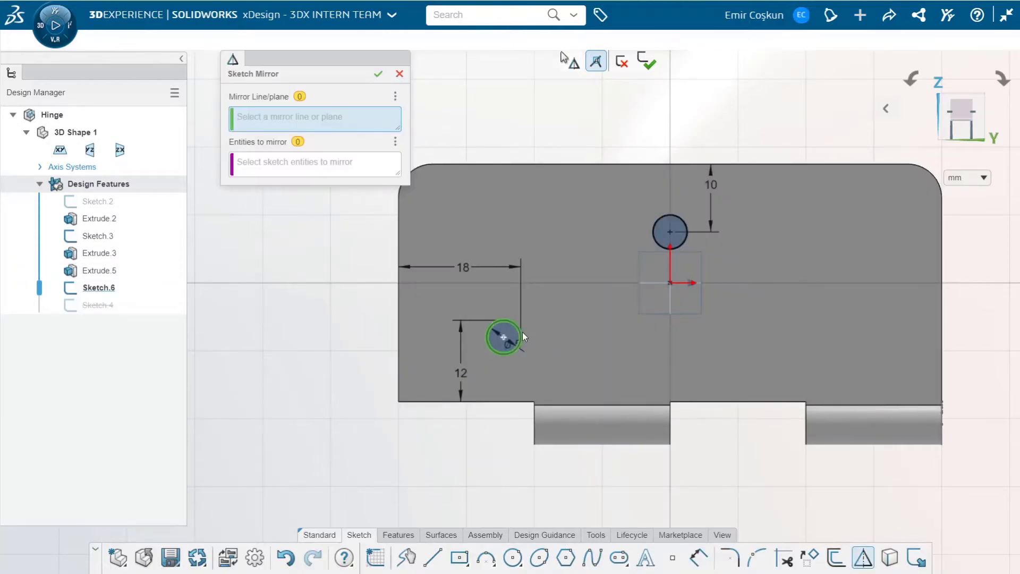
pyautogui.click(318, 160)
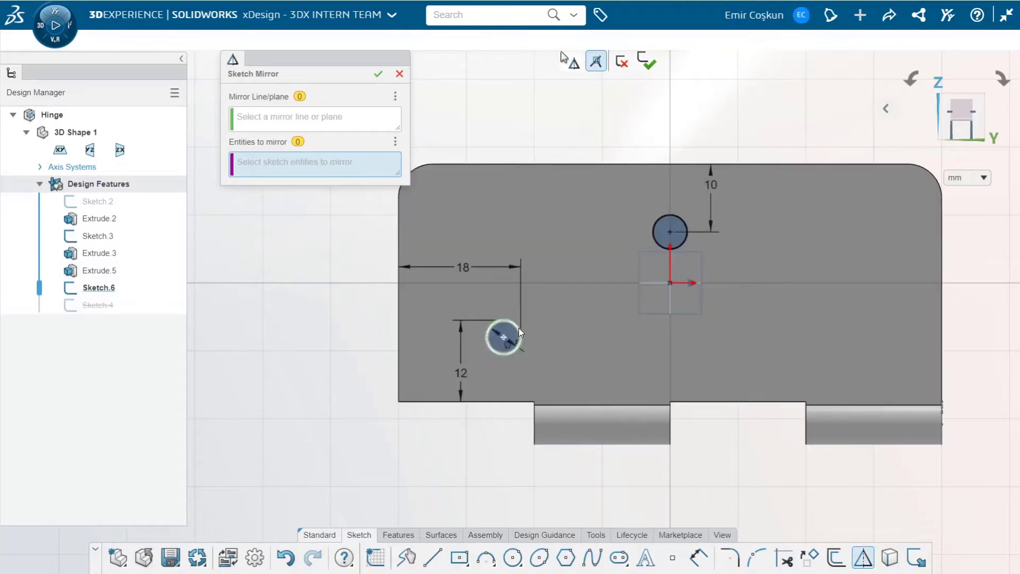
pyautogui.click(519, 328)
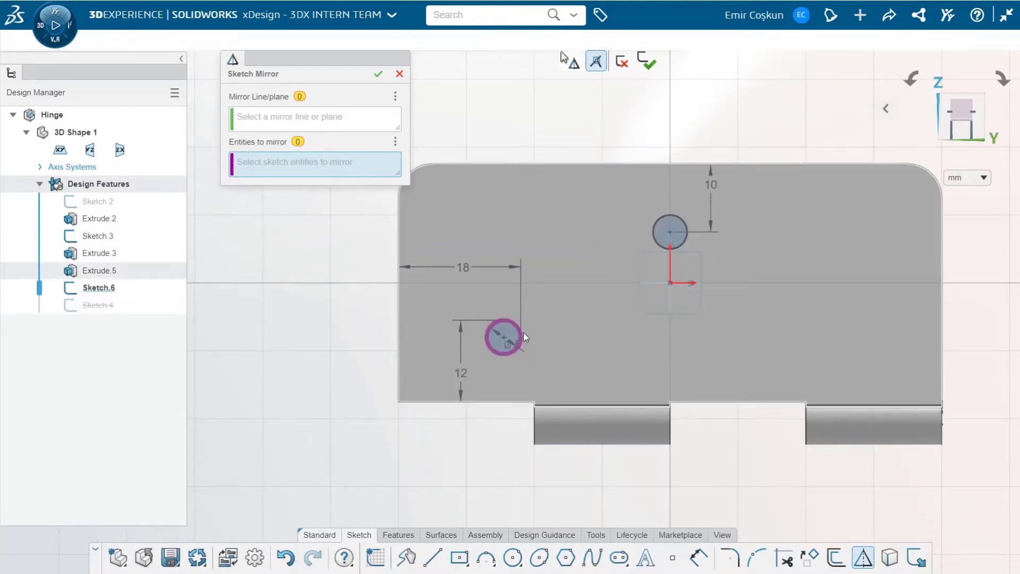
pyautogui.click(524, 333)
pyautogui.click(400, 73)
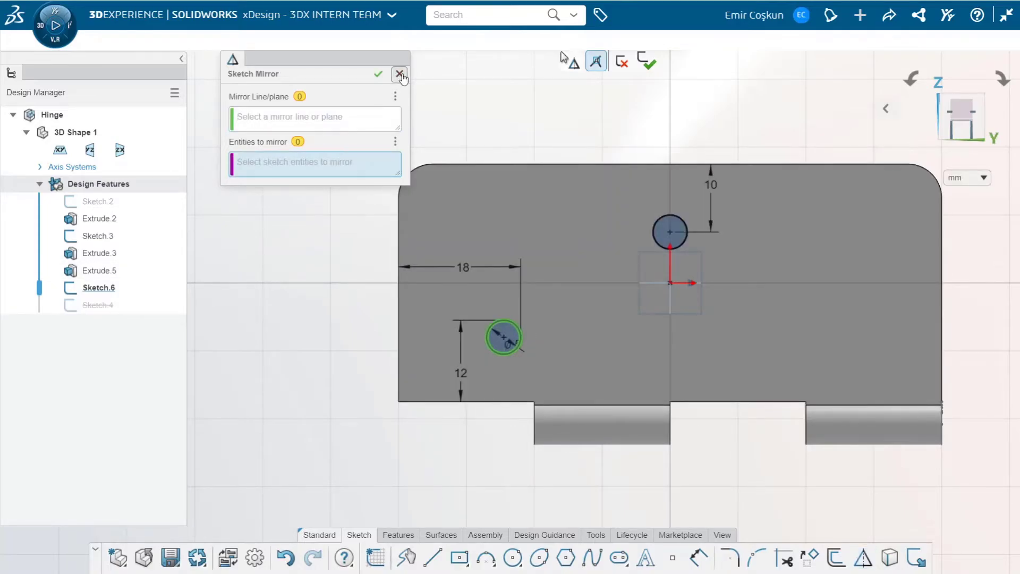
# Mirror the lower-left circle across the sketch's vertical axis onto the other side of the plate
pyautogui.click(863, 557)
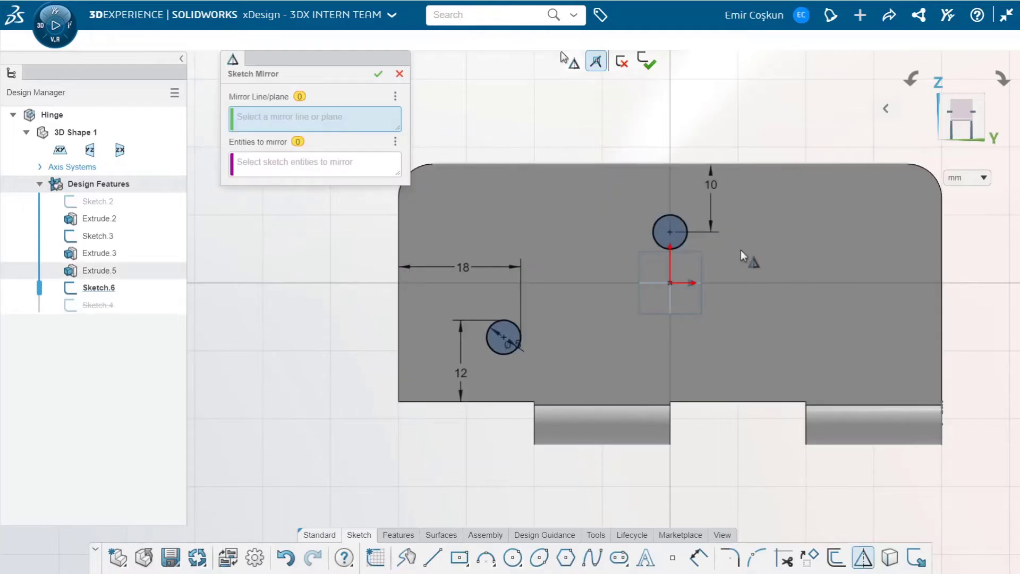
pyautogui.click(670, 268)
pyautogui.moveTo(467, 292); pyautogui.dragTo(557, 389)
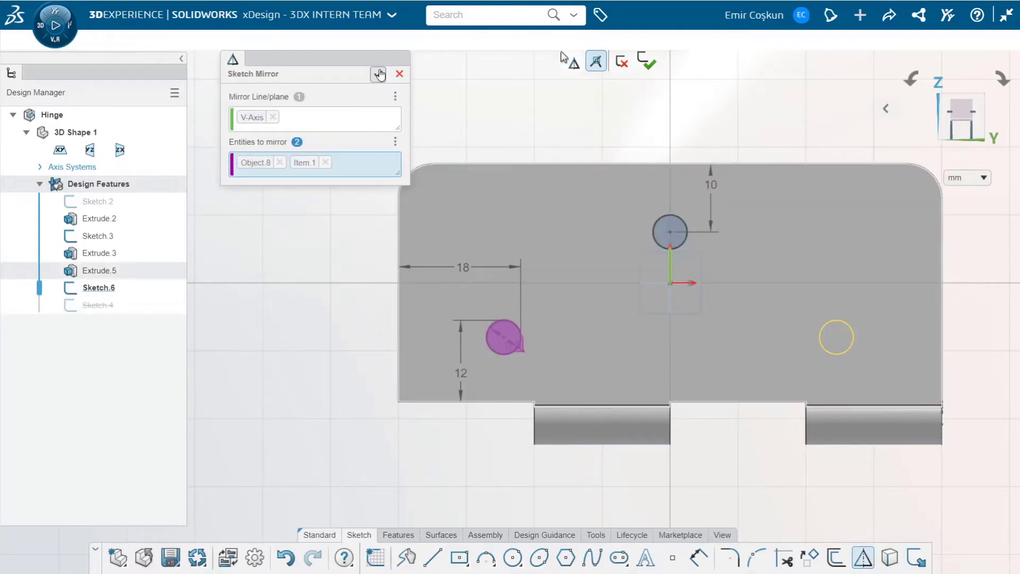
pyautogui.click(378, 74)
# Cut the three screw-hole circles through the plate with an Extrude cut set to Through all both
pyautogui.click(411, 537)
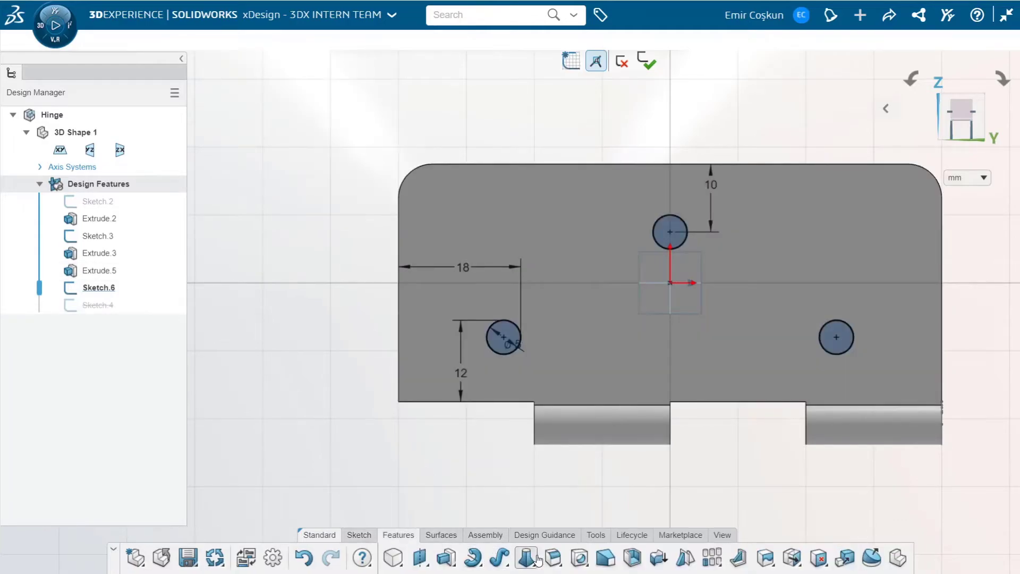
pyautogui.click(456, 533)
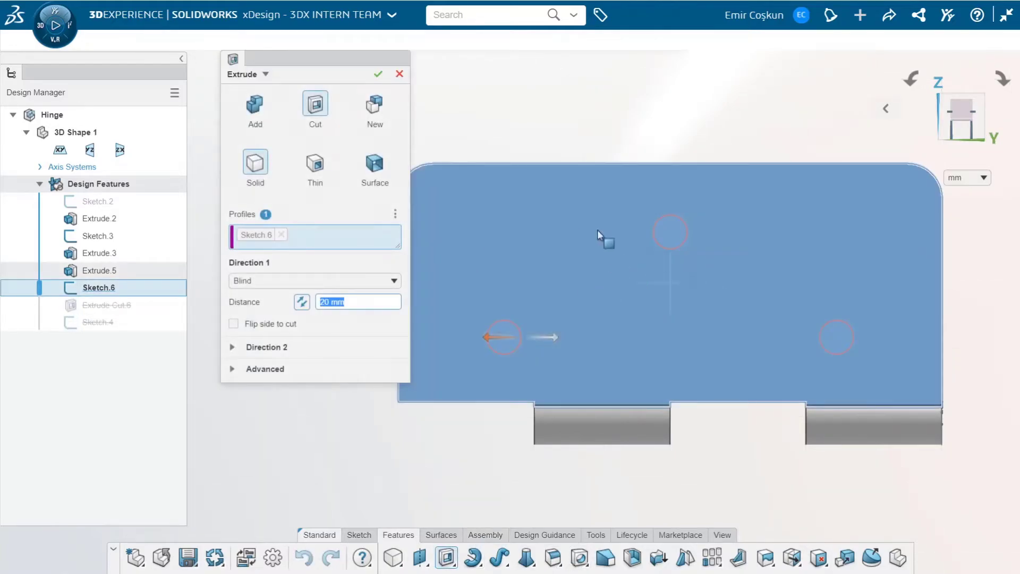
pyautogui.click(340, 280)
pyautogui.click(303, 328)
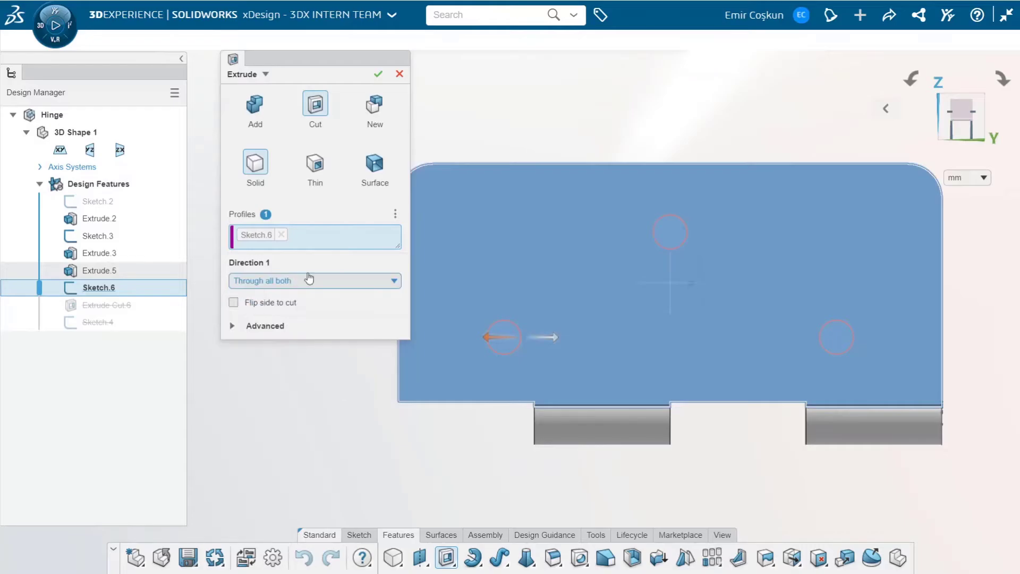
pyautogui.moveTo(757, 282)
pyautogui.mouseDown(button='middle')
pyautogui.moveTo(654, 278)
pyautogui.moveTo(752, 280)
pyautogui.mouseUp(button='middle')
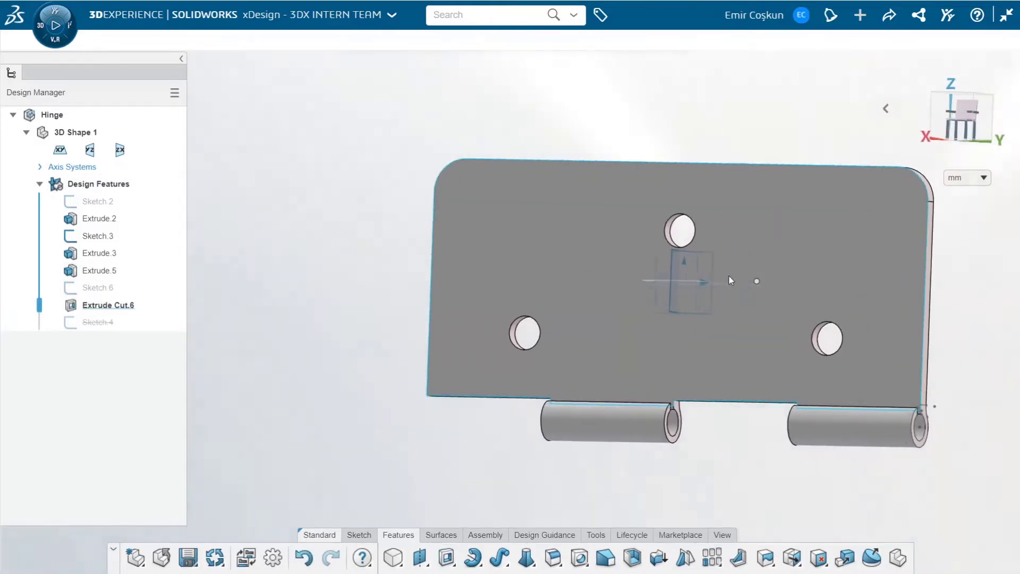
pyautogui.scroll(-2, 599, 359)
pyautogui.scroll(2, 606, 356)
pyautogui.moveTo(609, 354); pyautogui.dragTo(634, 351, button='middle')
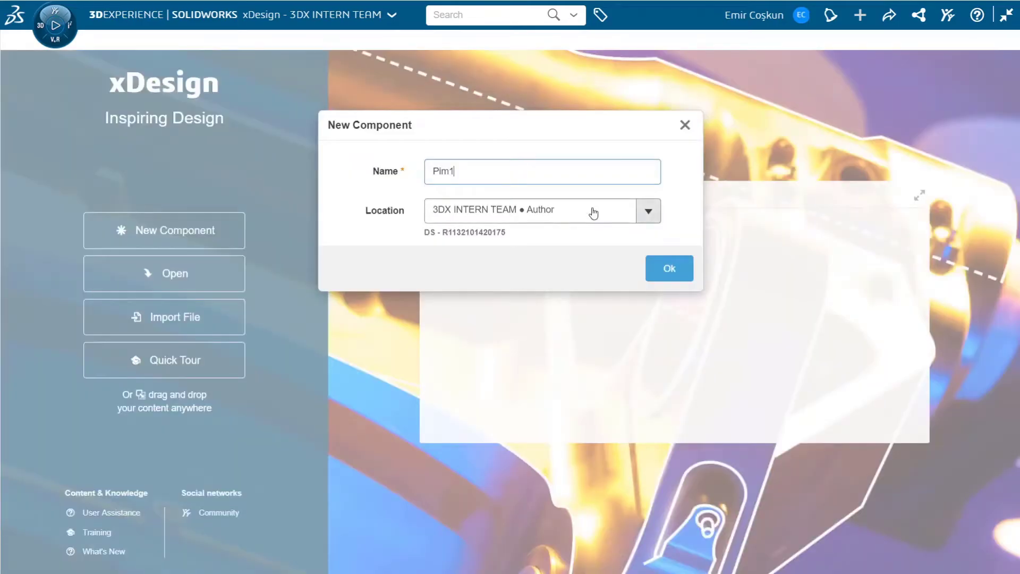
# Create a new part named Pim1 and open a sketch on its xy plane
pyautogui.click(664, 277)
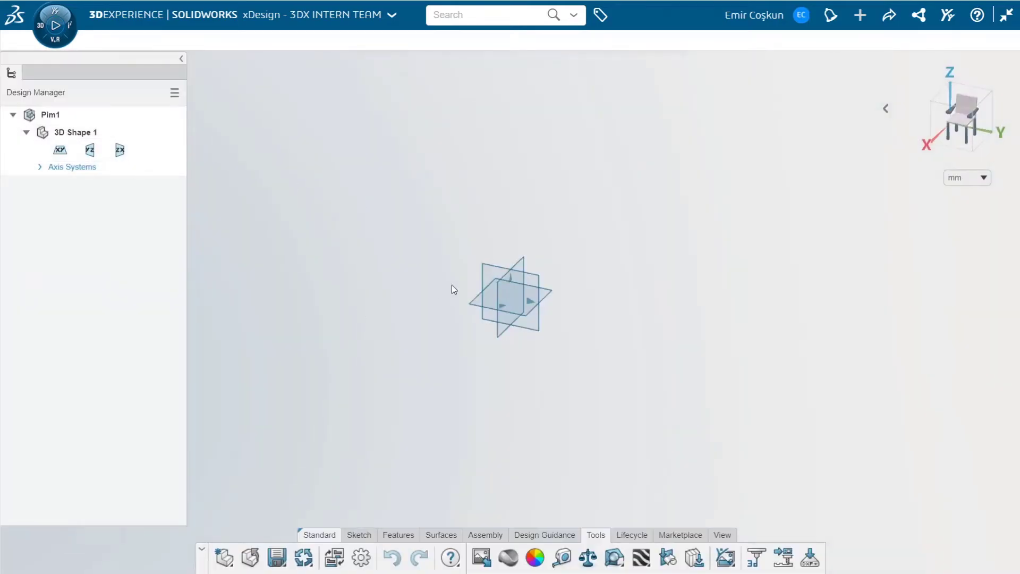
pyautogui.click(477, 302)
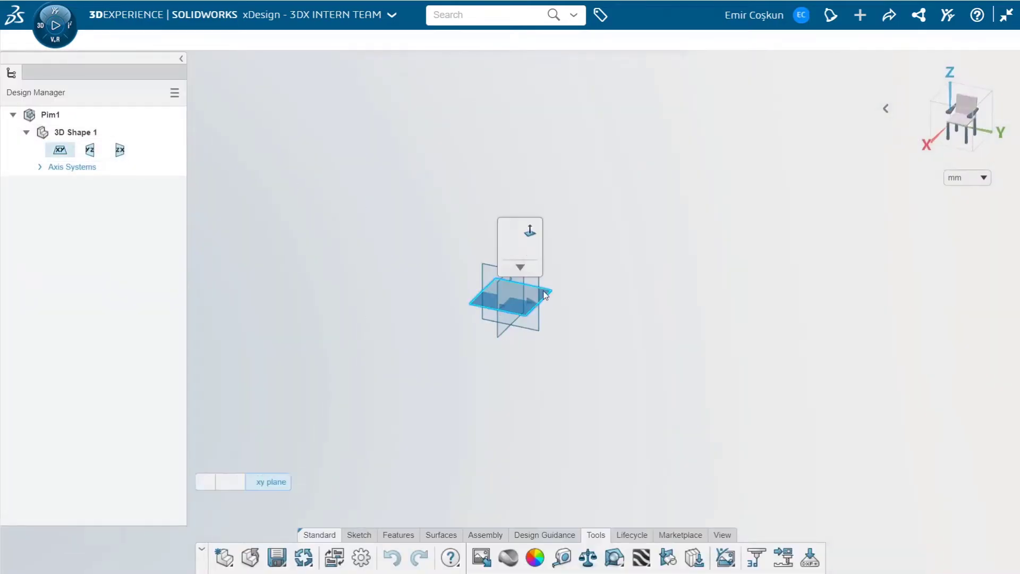
pyautogui.click(507, 251)
# Draw a circle centred on the origin and set its diameter to 6 mm
pyautogui.click(523, 556)
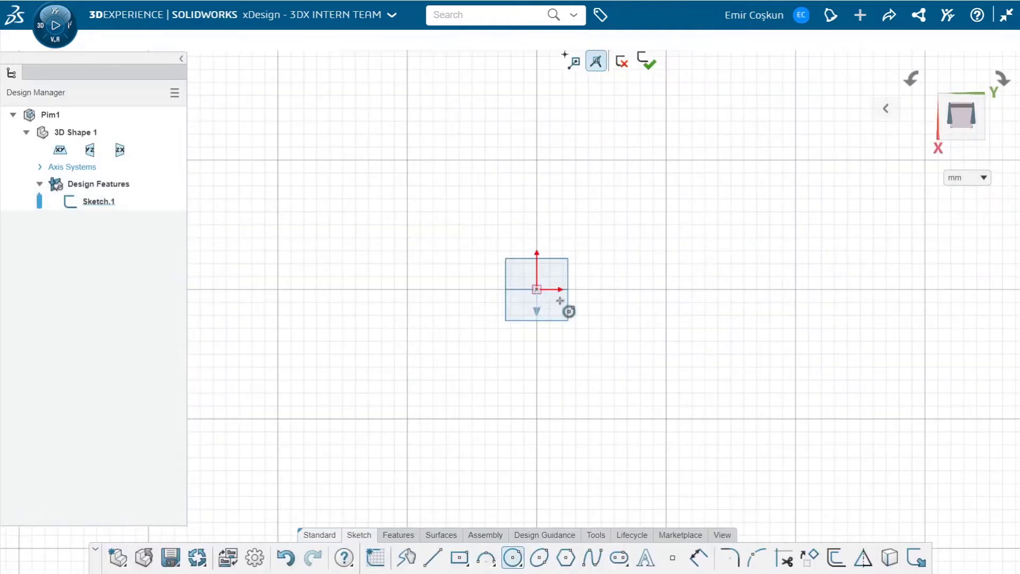
pyautogui.click(537, 290)
pyautogui.click(574, 304)
pyautogui.press('Escape')
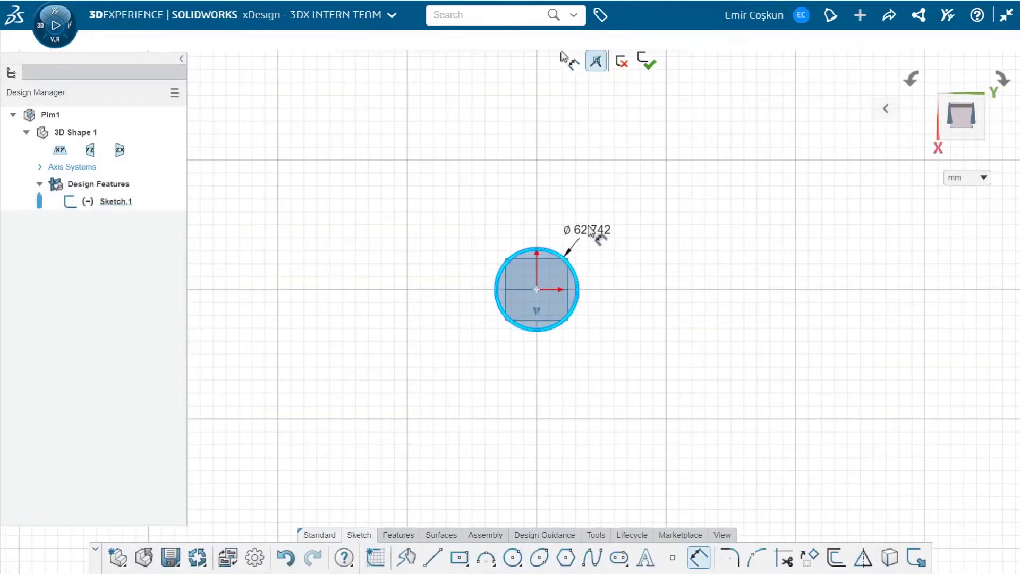
pyautogui.doubleClick(590, 230)
pyautogui.write('6')
pyautogui.press('Return')
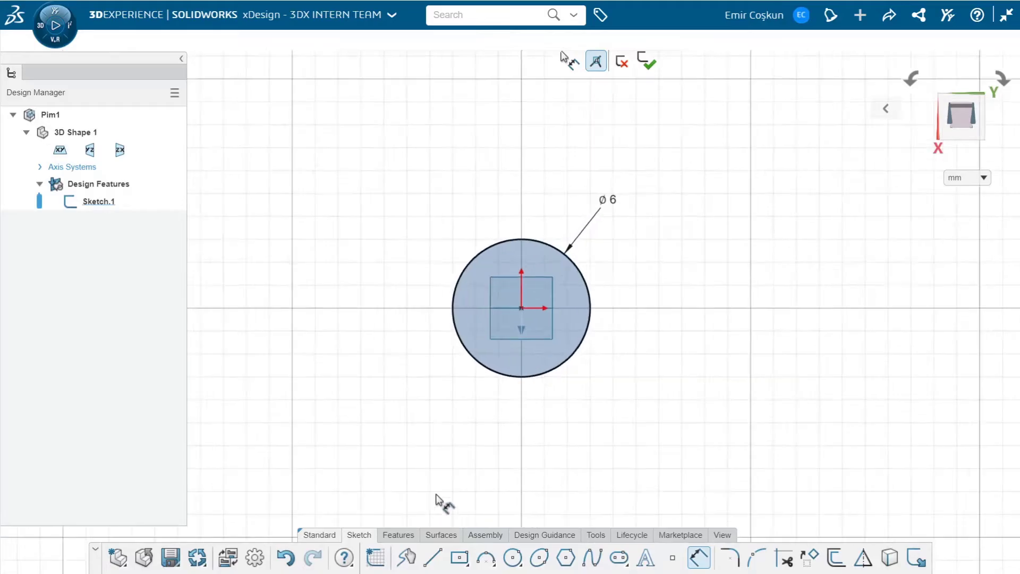
# Add a concentric inner circle with a diameter of 4 mm and finish the sketch
pyautogui.click(518, 313)
pyautogui.click(554, 340)
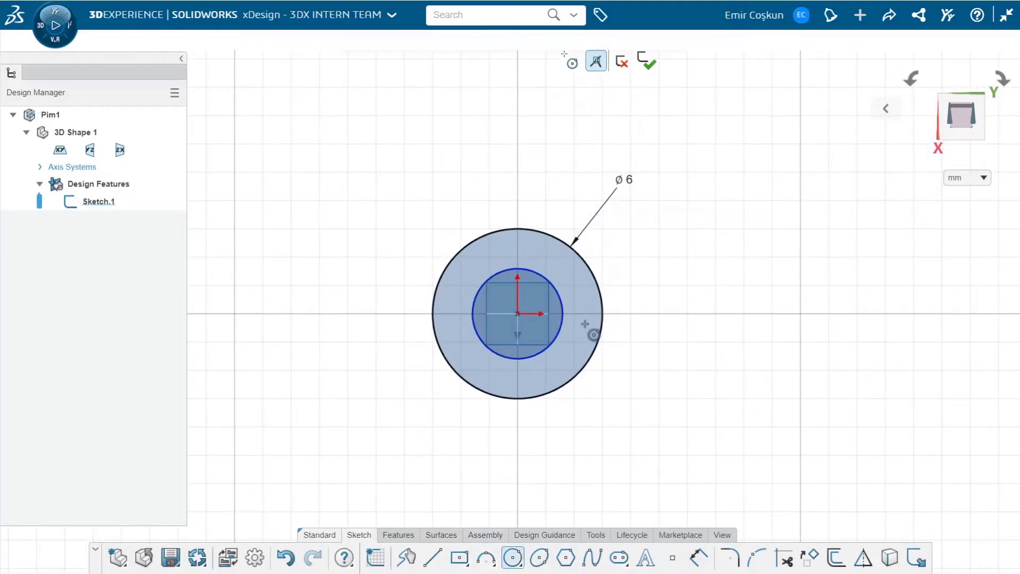
pyautogui.press('d')
pyautogui.click(562, 306)
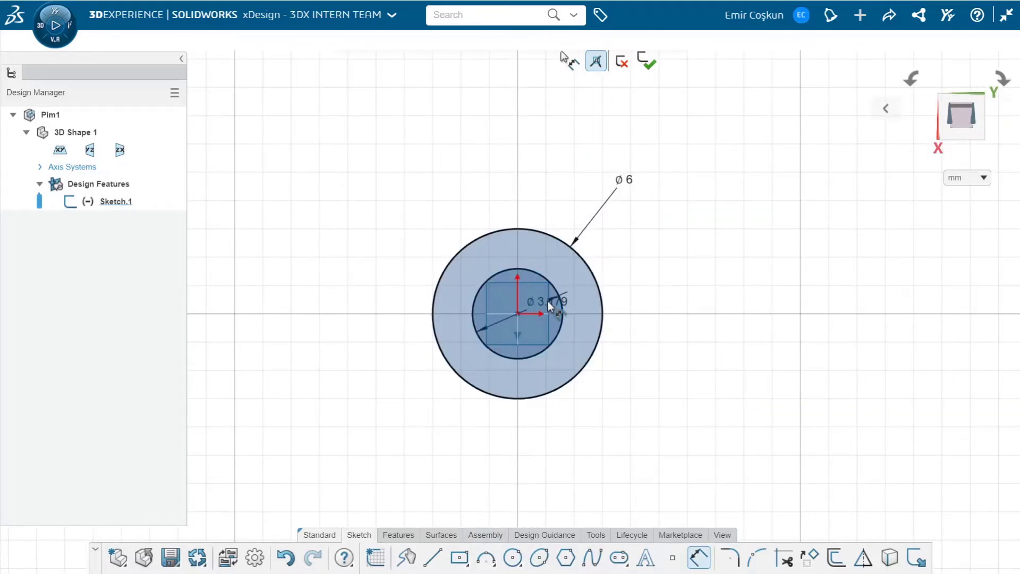
pyautogui.click(620, 397)
pyautogui.write('4')
pyautogui.press('Return')
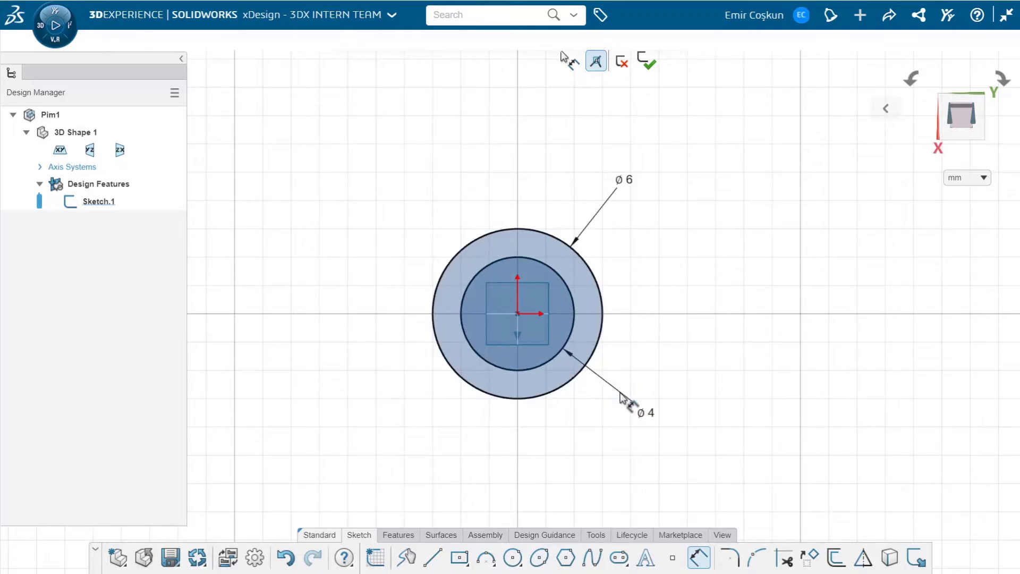
pyautogui.click(655, 63)
# Extrude both the outer ring and the inner circle region 2 mm as a solid pin head
pyautogui.click(408, 535)
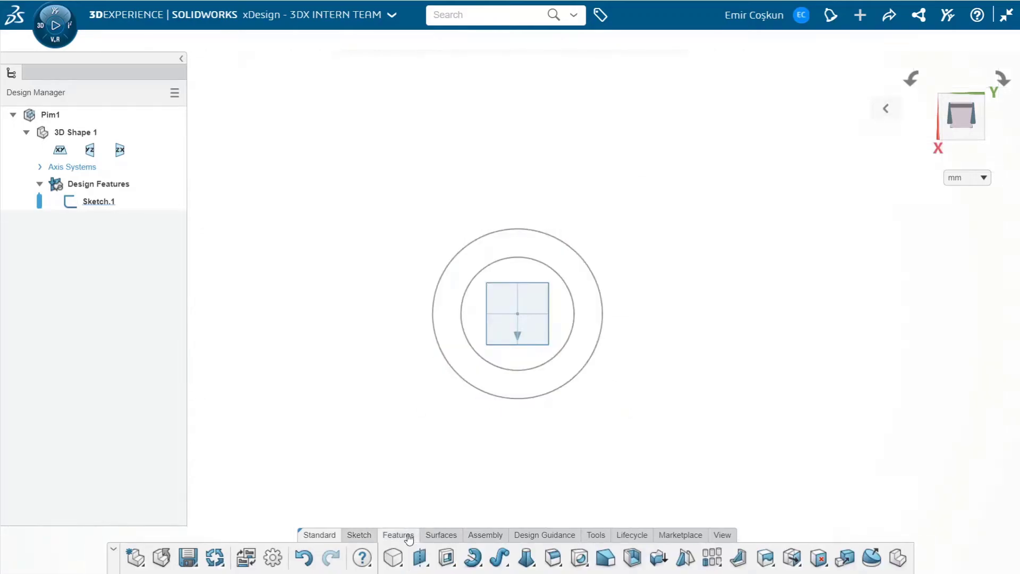
pyautogui.click(451, 563)
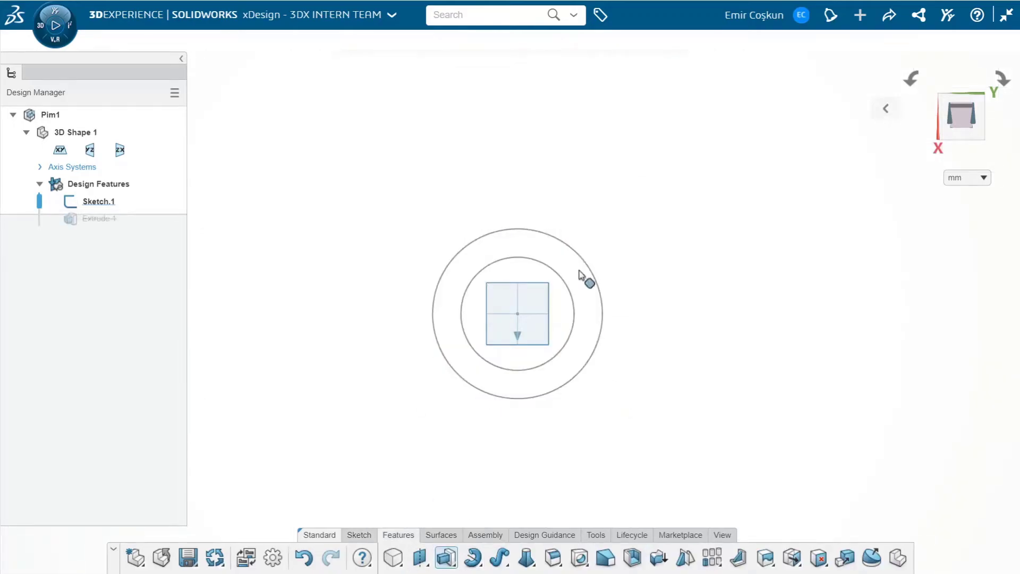
pyautogui.click(573, 274)
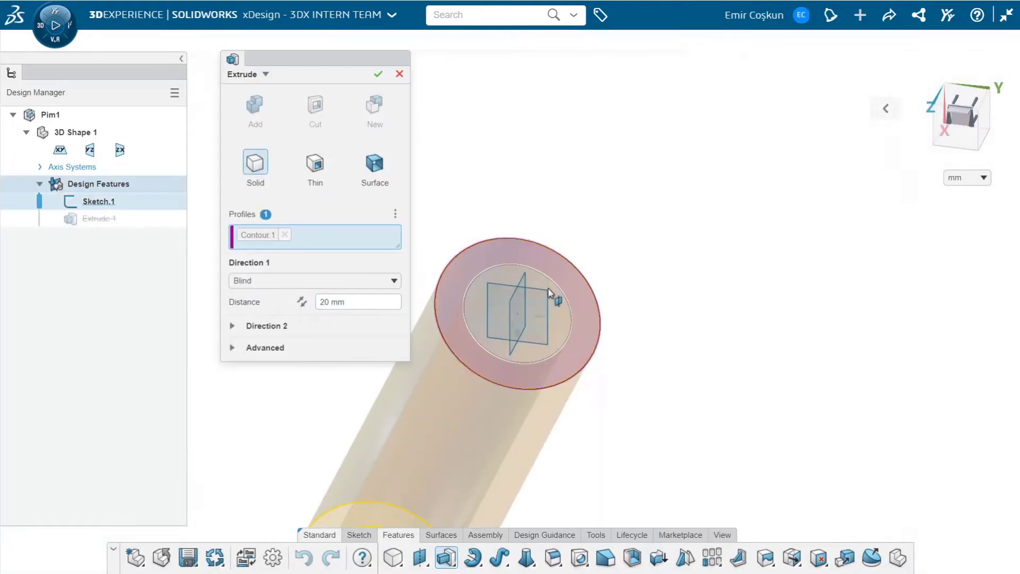
pyautogui.click(548, 288)
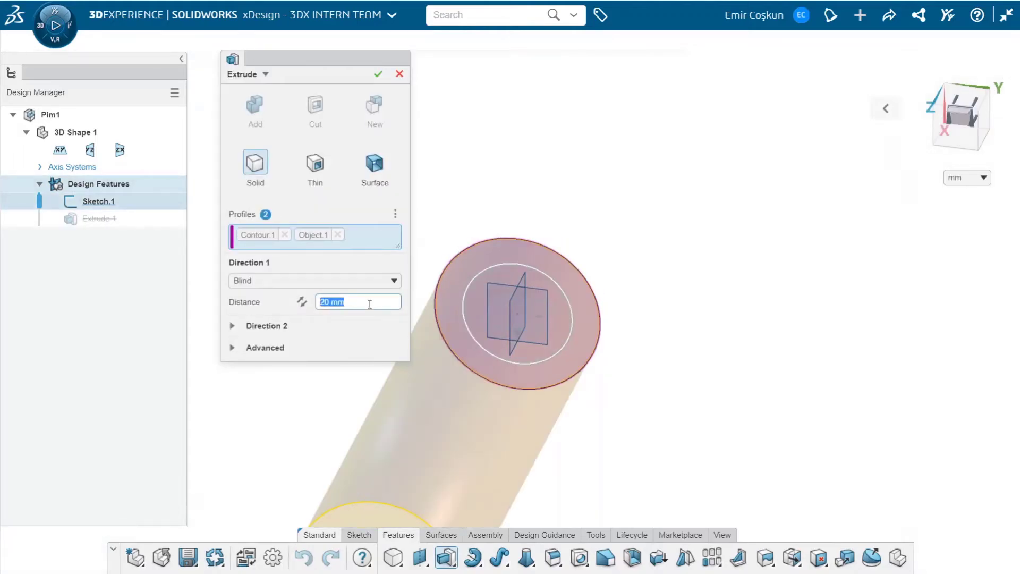
pyautogui.press('Return')
pyautogui.moveTo(605, 340); pyautogui.dragTo(545, 260, button='middle')
pyautogui.click(377, 76)
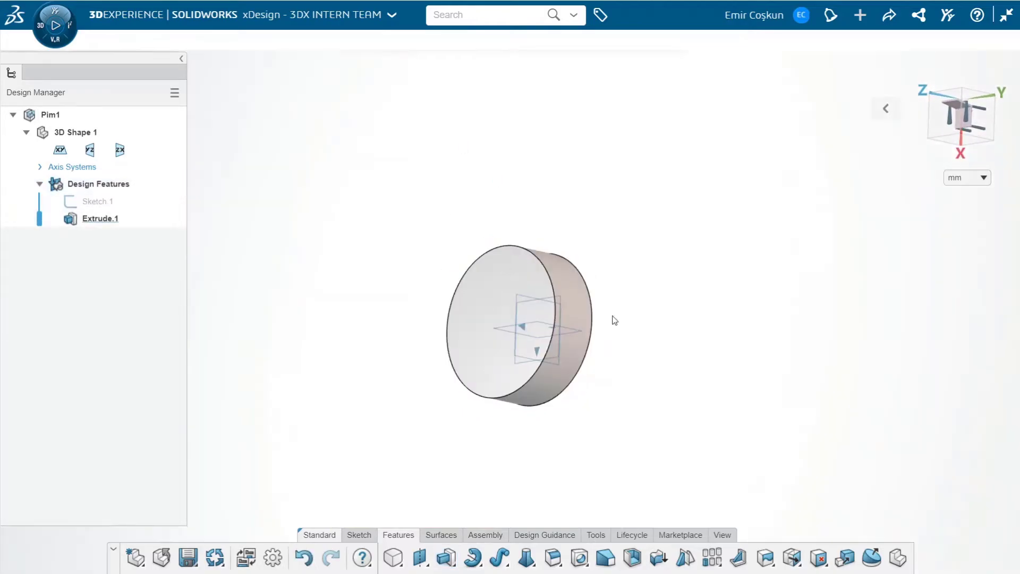
pyautogui.moveTo(636, 333); pyautogui.dragTo(498, 327, button='middle')
pyautogui.click(444, 561)
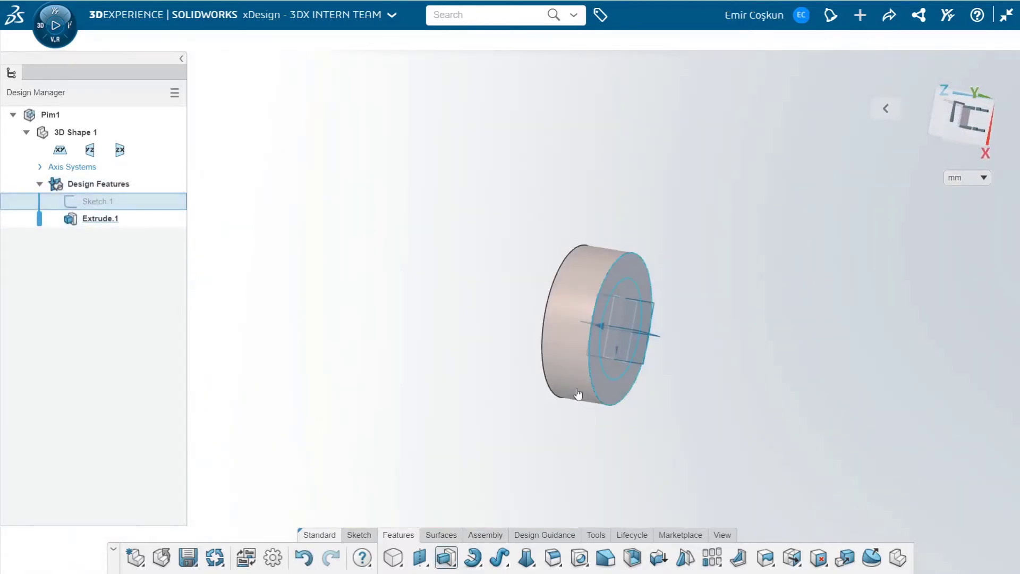
pyautogui.click(619, 292)
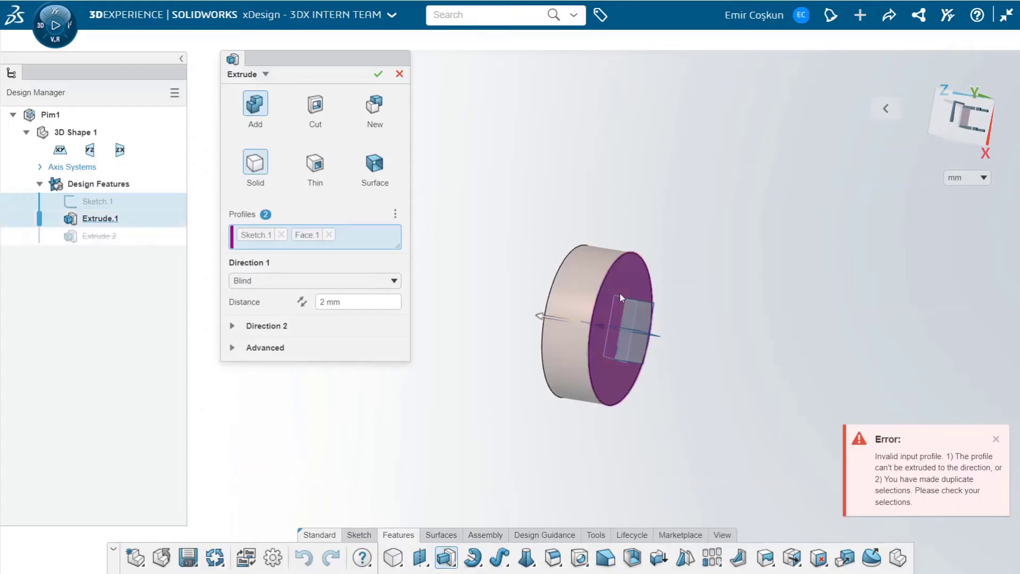
pyautogui.click(329, 234)
pyautogui.click(281, 234)
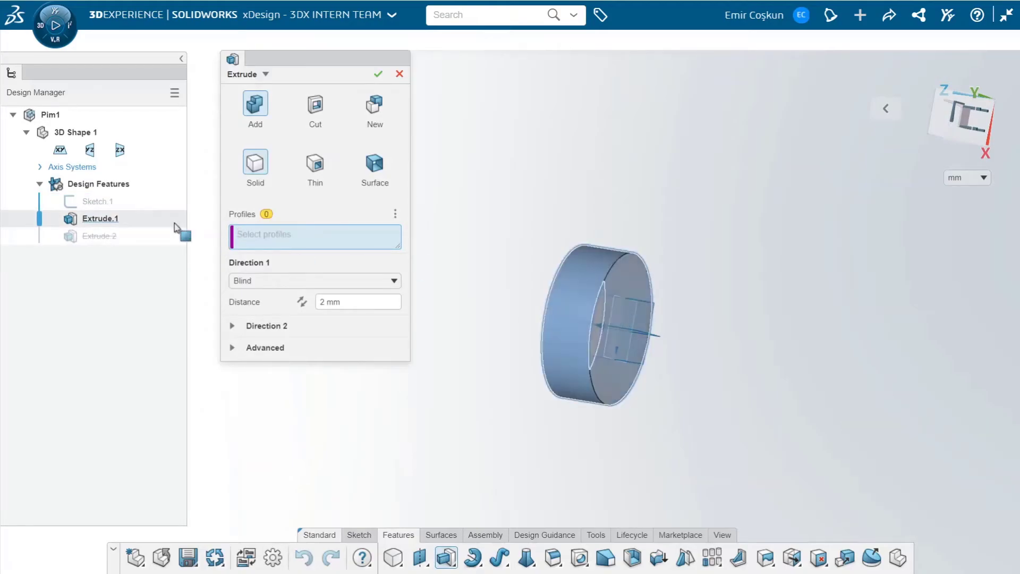
pyautogui.click(97, 202)
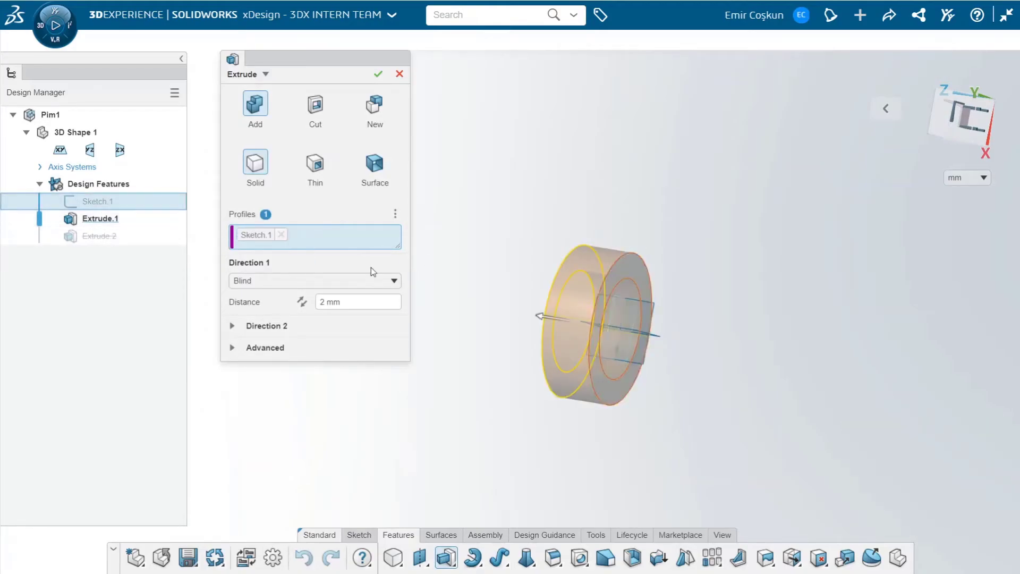
pyautogui.click(630, 294)
pyautogui.click(629, 294)
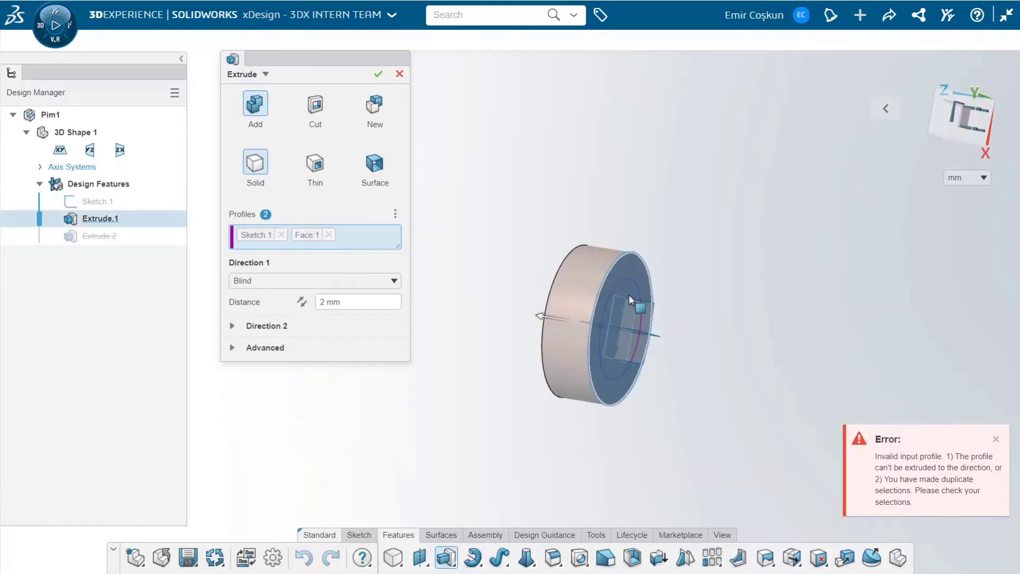
pyautogui.click(400, 74)
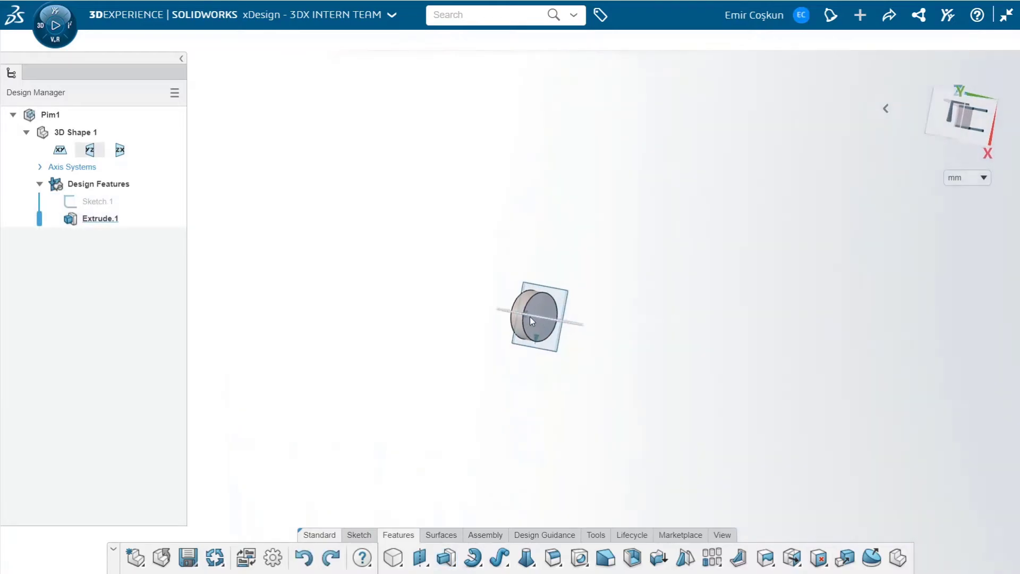
pyautogui.scroll(5, 533, 318)
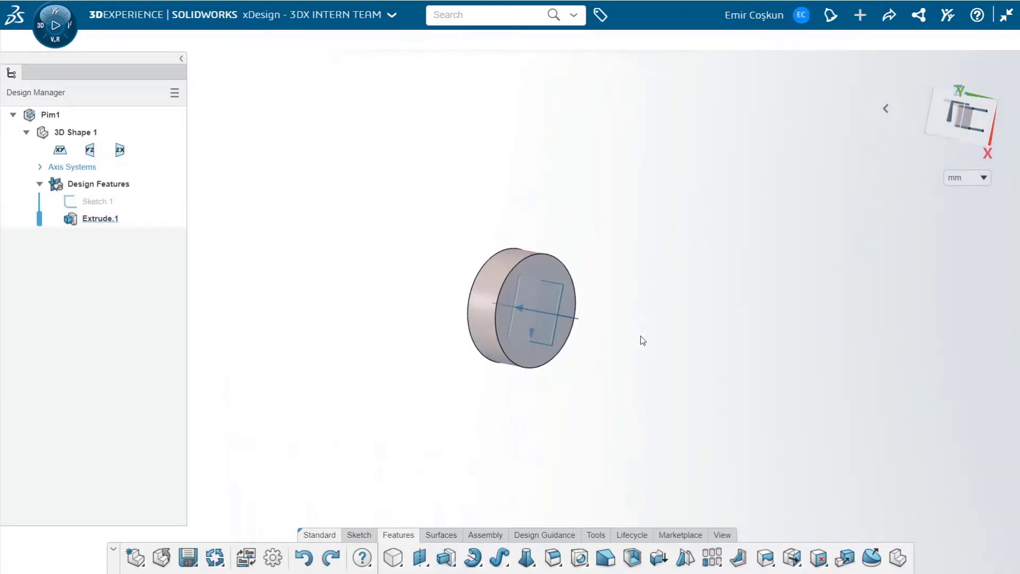
# Sketch a circle centred on the pin head's flat face, dimension its diameter and finish the sketch
pyautogui.click(360, 536)
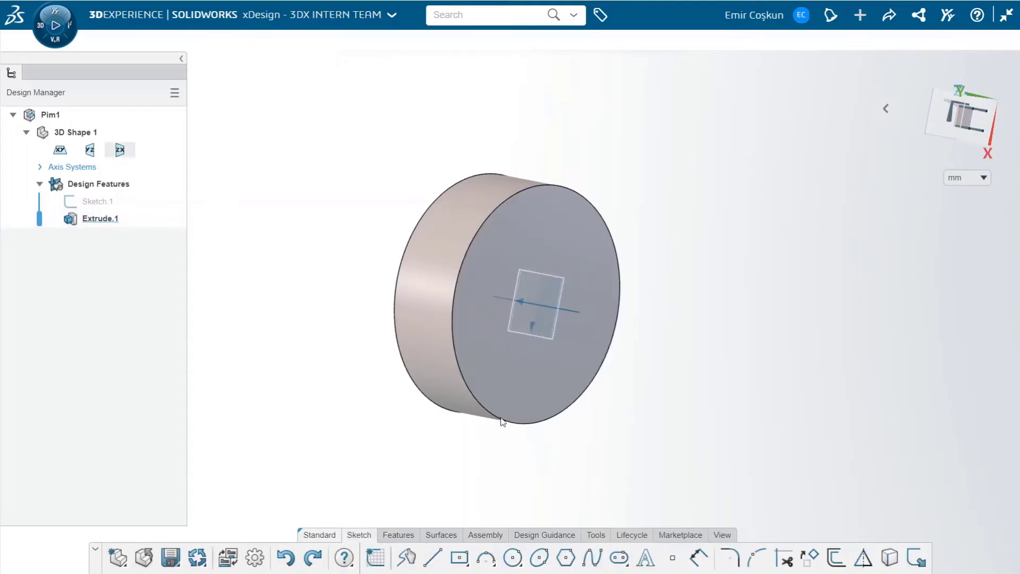
pyautogui.click(376, 557)
pyautogui.click(547, 418)
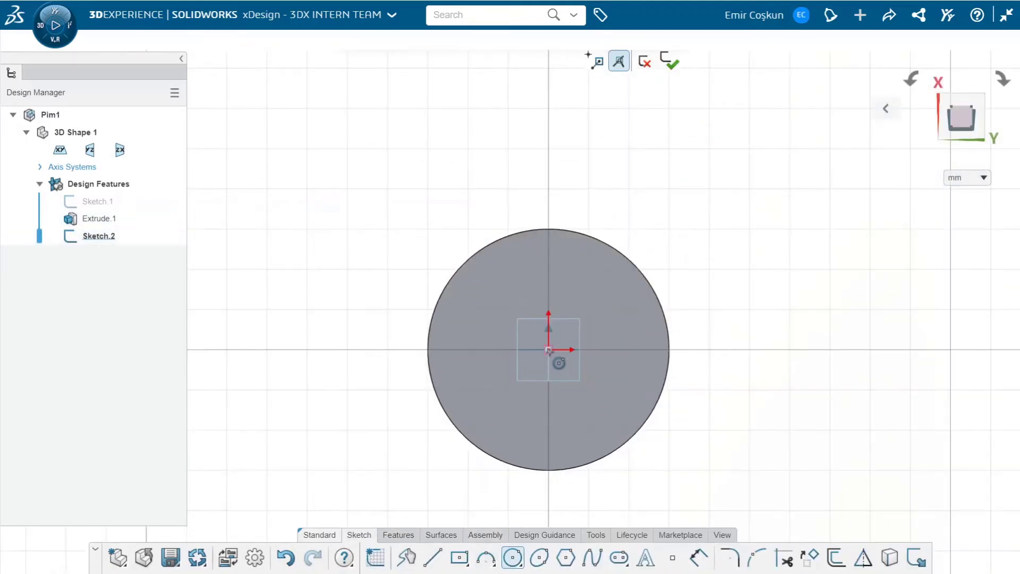
pyautogui.click(549, 349)
pyautogui.click(602, 404)
pyautogui.press('d')
pyautogui.click(618, 324)
pyautogui.click(601, 321)
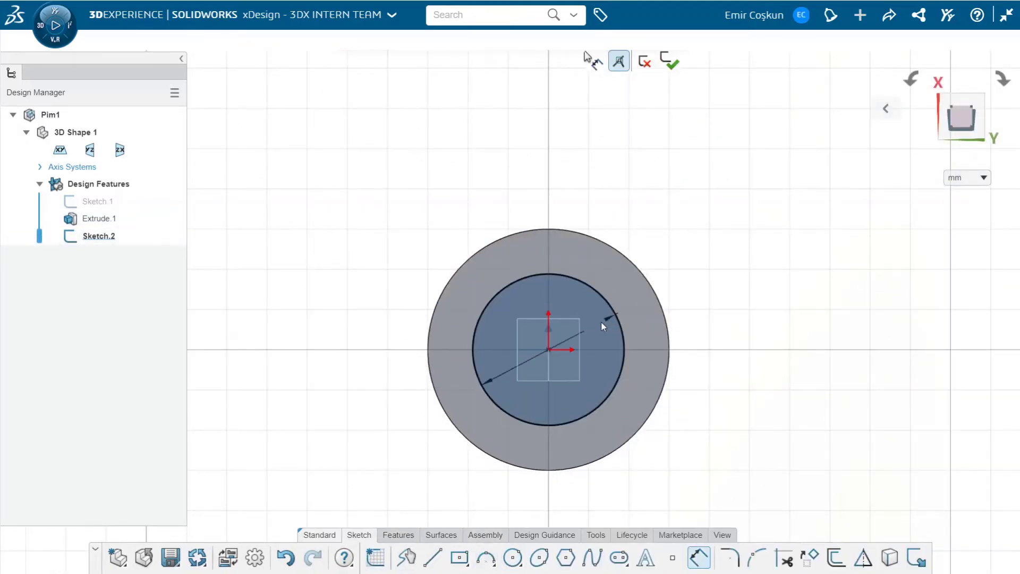
pyautogui.click(669, 60)
# Extrude the circle 80 mm away from the head as an added solid to form the pin shaft
pyautogui.click(398, 535)
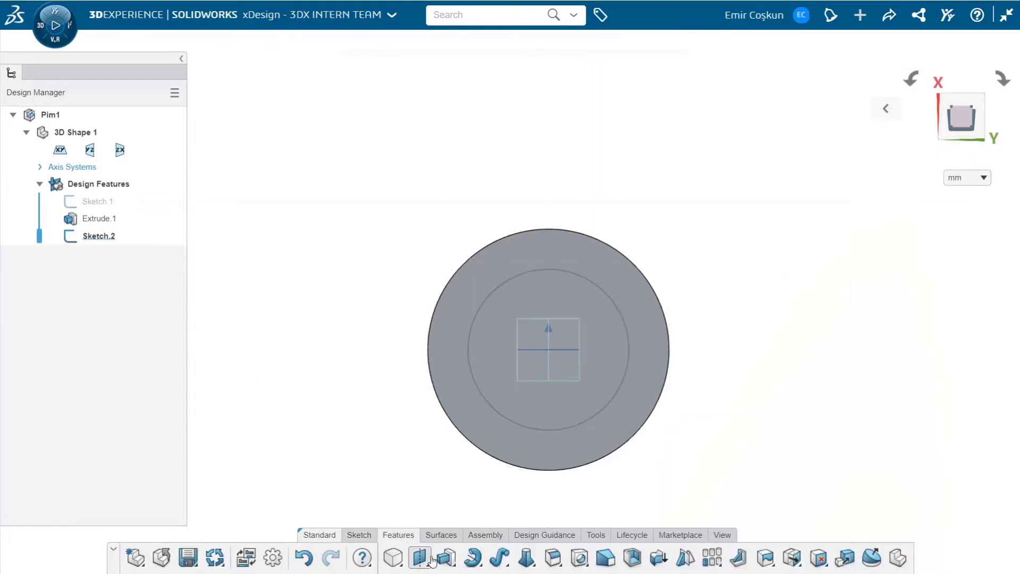
pyautogui.click(446, 557)
pyautogui.click(607, 318)
pyautogui.moveTo(608, 329)
pyautogui.mouseDown(button='middle')
pyautogui.moveTo(865, 411)
pyautogui.moveTo(854, 420)
pyautogui.mouseUp(button='middle')
pyautogui.scroll(-5, 433, 300)
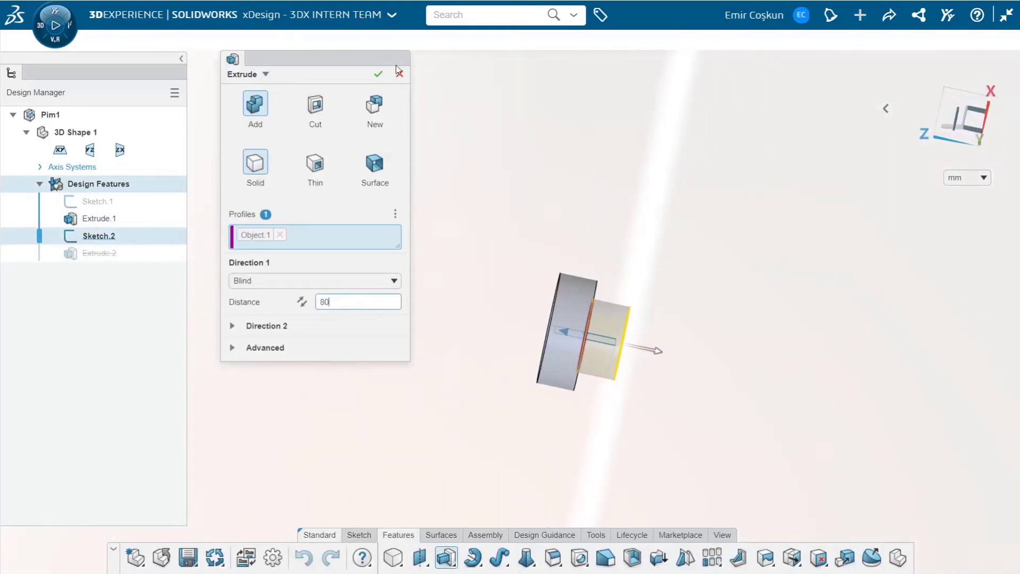
pyautogui.click(379, 74)
# Colour the pin's Design Features set red and save the part
pyautogui.scroll(-5, 662, 305)
pyautogui.scroll(1, 654, 292)
pyautogui.moveTo(653, 292); pyautogui.dragTo(641, 306, button='middle')
pyautogui.click(596, 535)
pyautogui.click(535, 557)
pyautogui.click(336, 113)
pyautogui.click(319, 152)
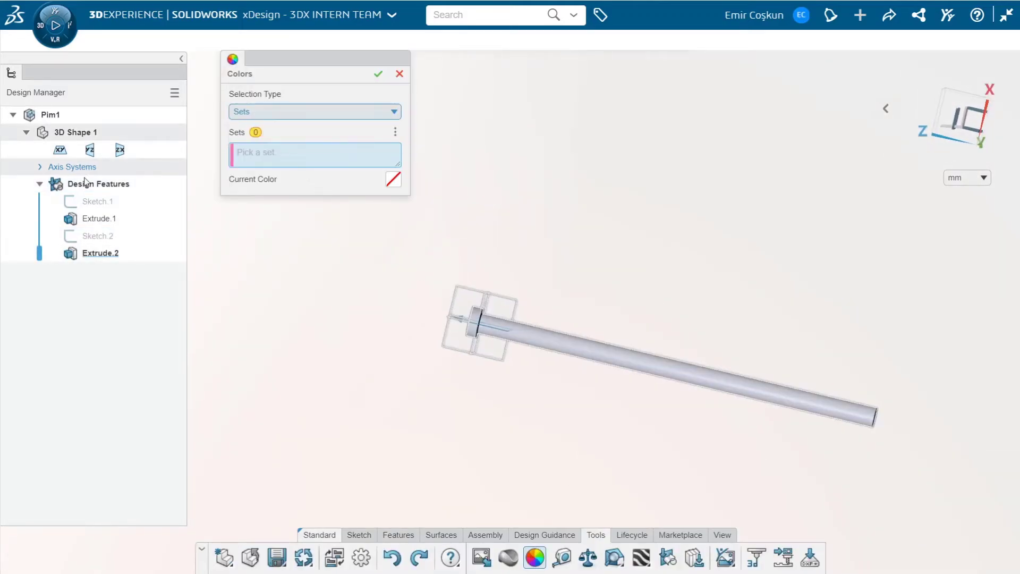
pyautogui.click(85, 183)
pyautogui.click(393, 179)
pyautogui.click(292, 124)
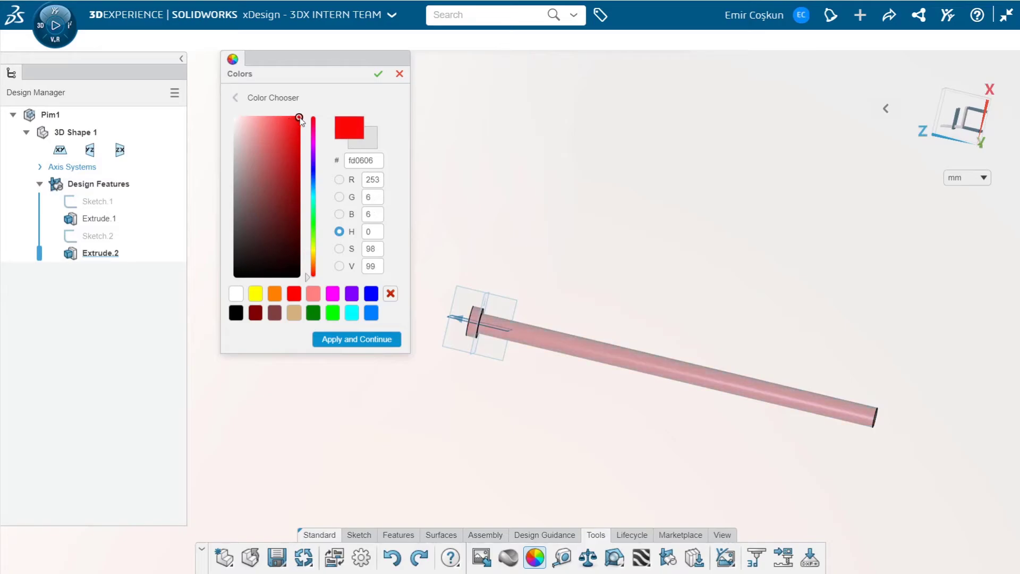
pyautogui.click(294, 293)
pyautogui.click(360, 340)
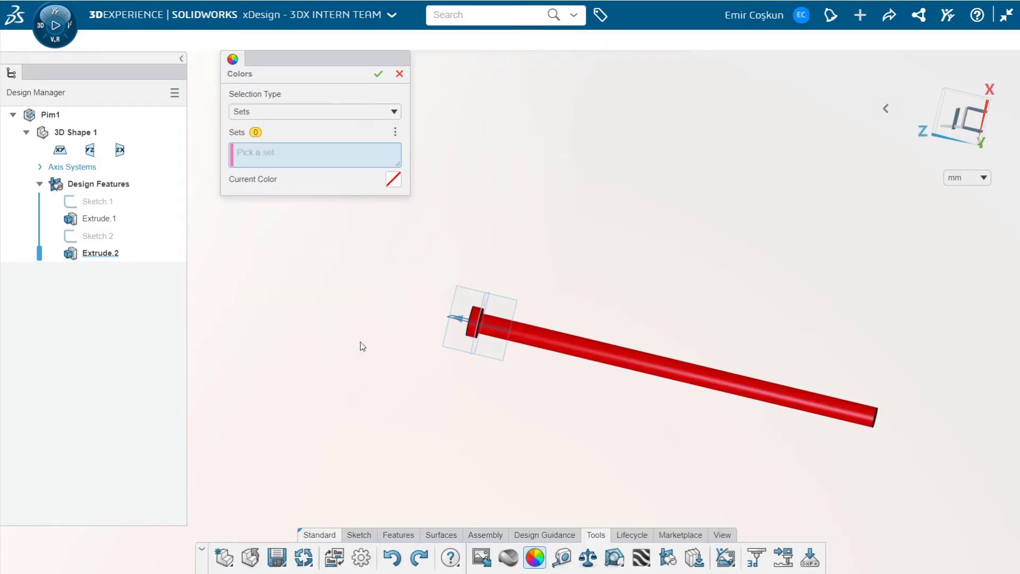
pyautogui.click(379, 74)
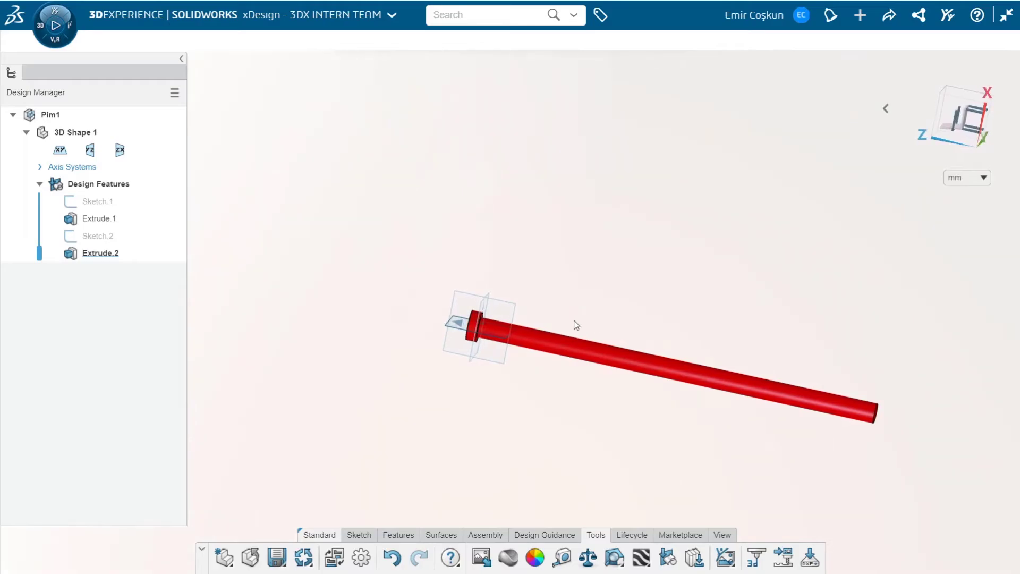
pyautogui.click(277, 558)
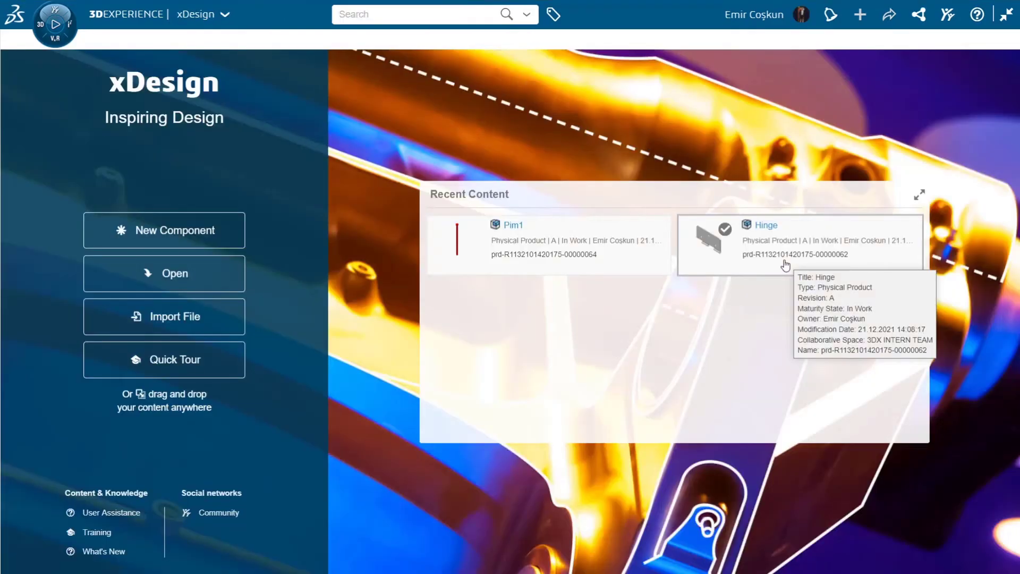
# Open the Hinge part and make a new component from its leaf body as a linked body
pyautogui.click(723, 239)
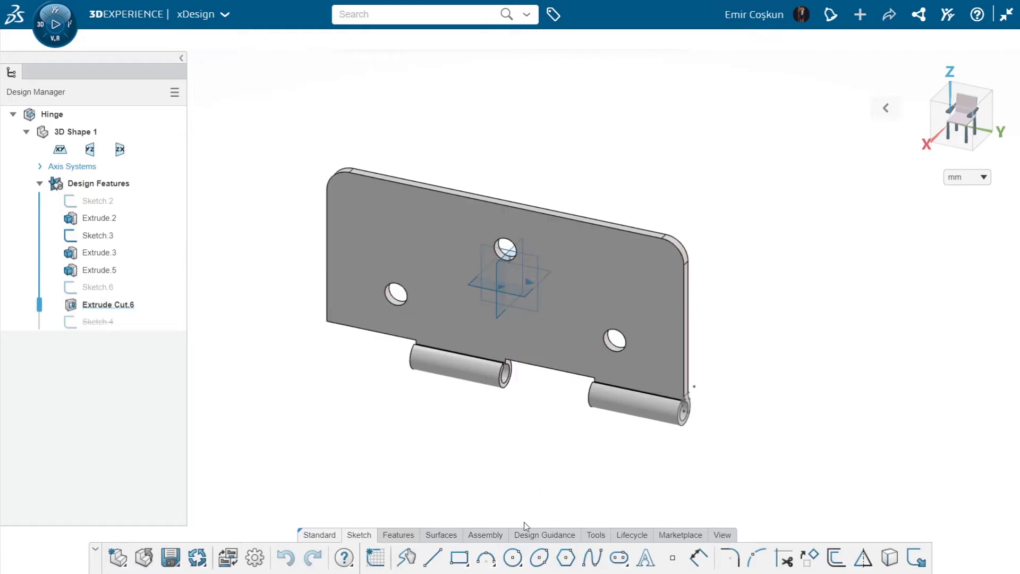
pyautogui.click(484, 536)
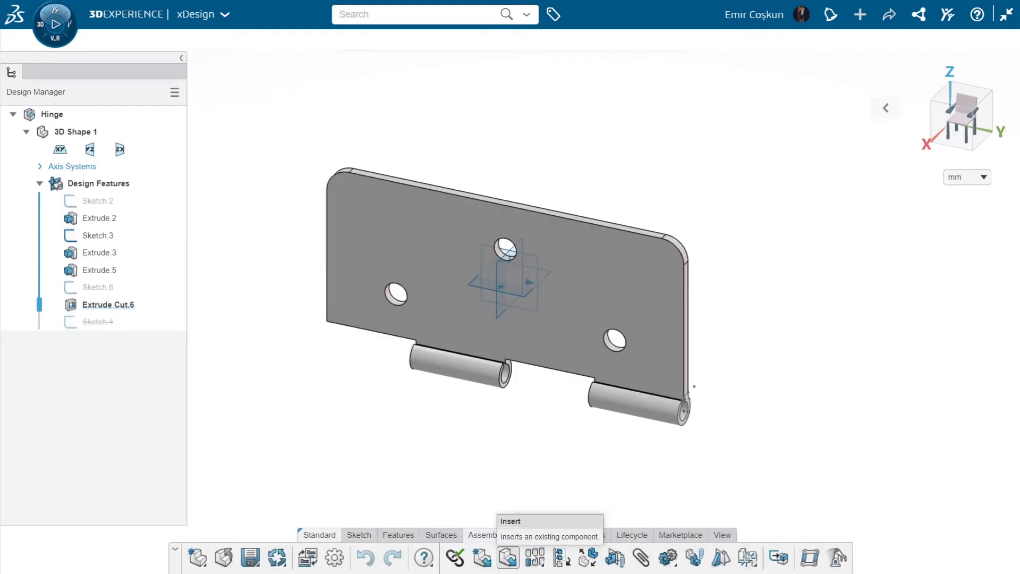
pyautogui.click(562, 558)
pyautogui.click(355, 103)
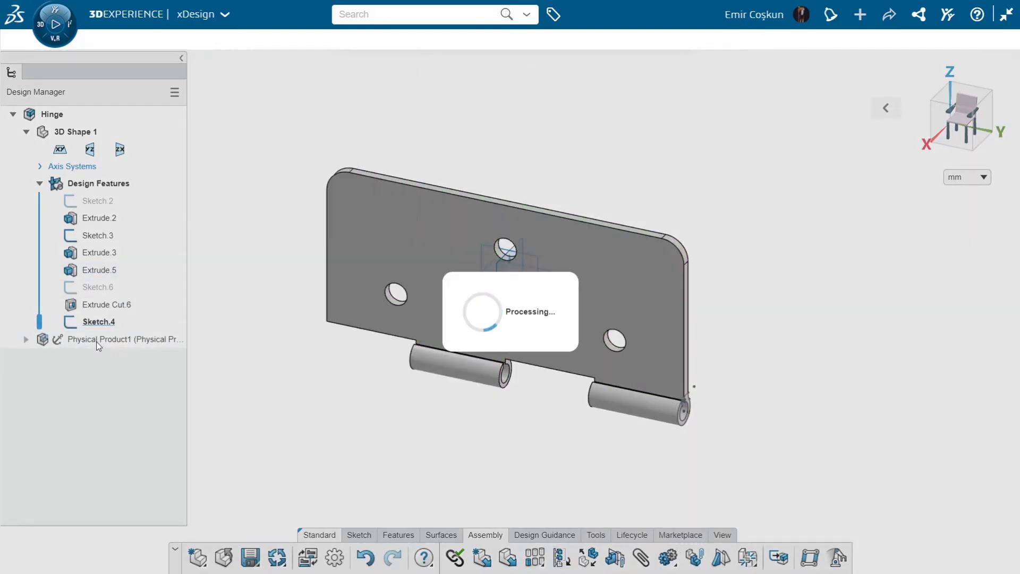
# Move the new leaf component straight down so it sits below the original leaf
pyautogui.click(87, 341)
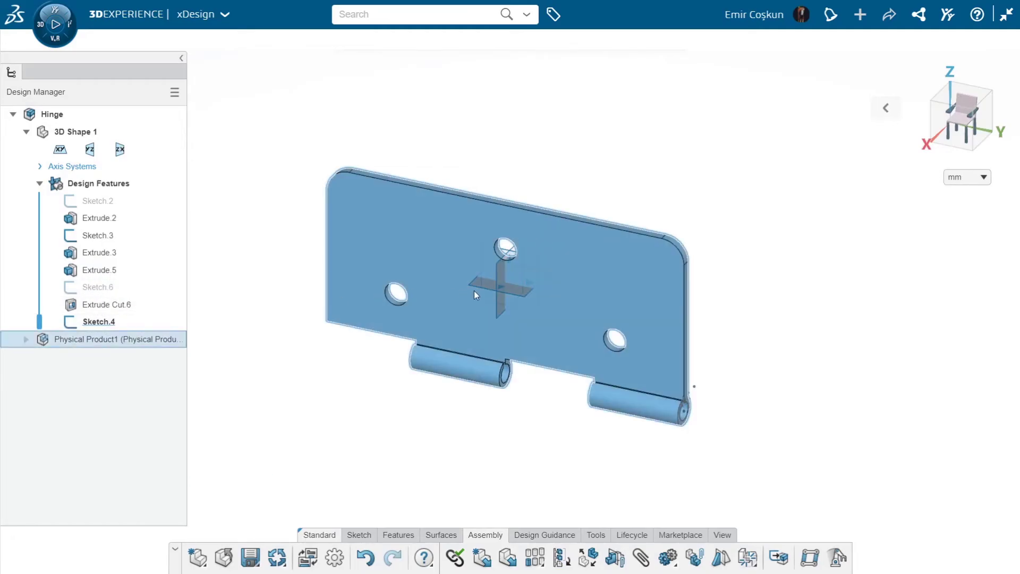
pyautogui.click(475, 292)
pyautogui.moveTo(512, 324); pyautogui.dragTo(511, 482)
pyautogui.moveTo(486, 376); pyautogui.dragTo(531, 234, button='middle')
pyautogui.scroll(-5, 531, 234)
pyautogui.scroll(1, 533, 375)
pyautogui.click(534, 375)
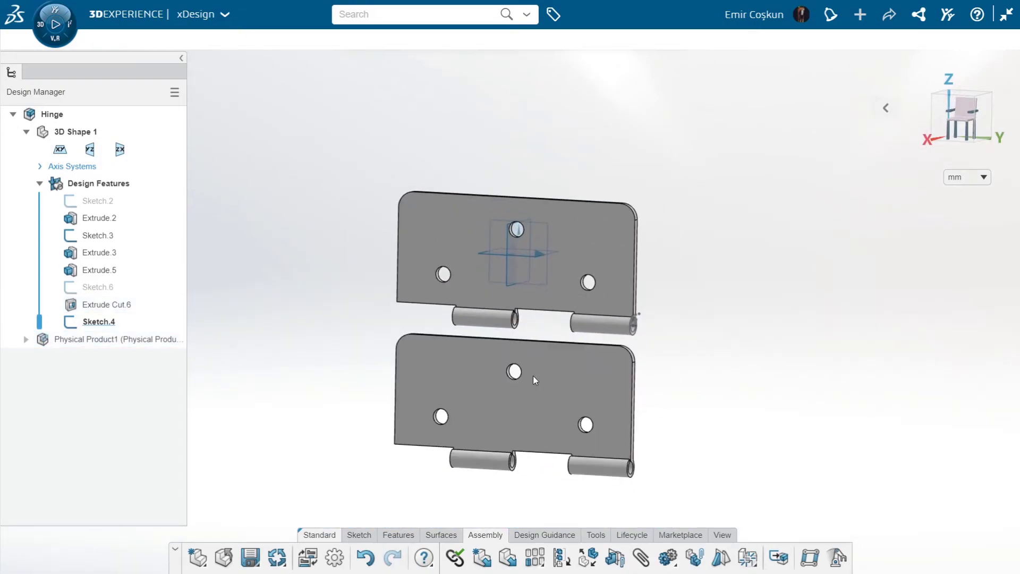
# Rotate the second leaf about 180° in its own plane so its knuckles face the original leaf's knuckles
pyautogui.scroll(2, 532, 375)
pyautogui.click(125, 340)
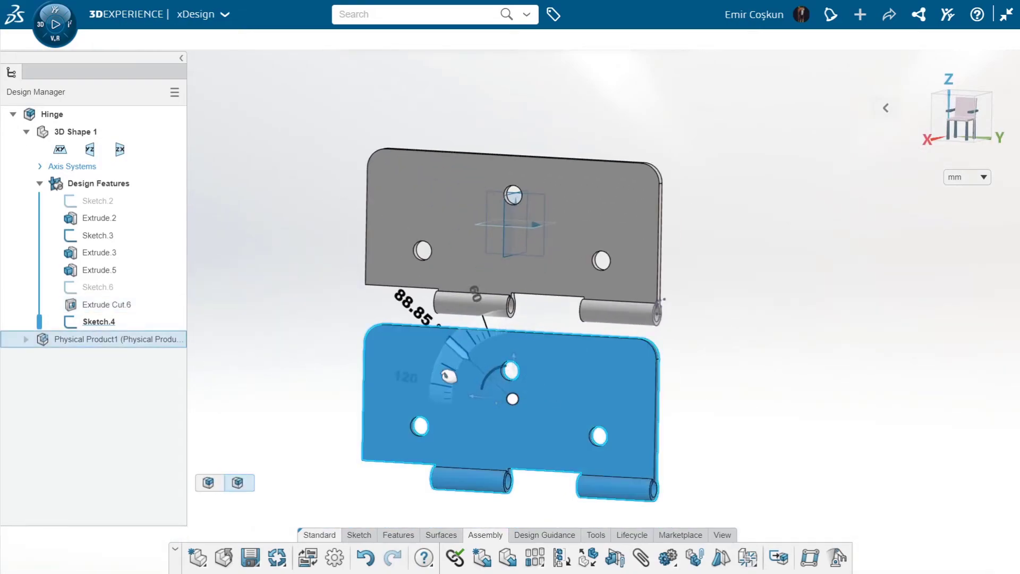
pyautogui.moveTo(448, 376); pyautogui.dragTo(485, 460)
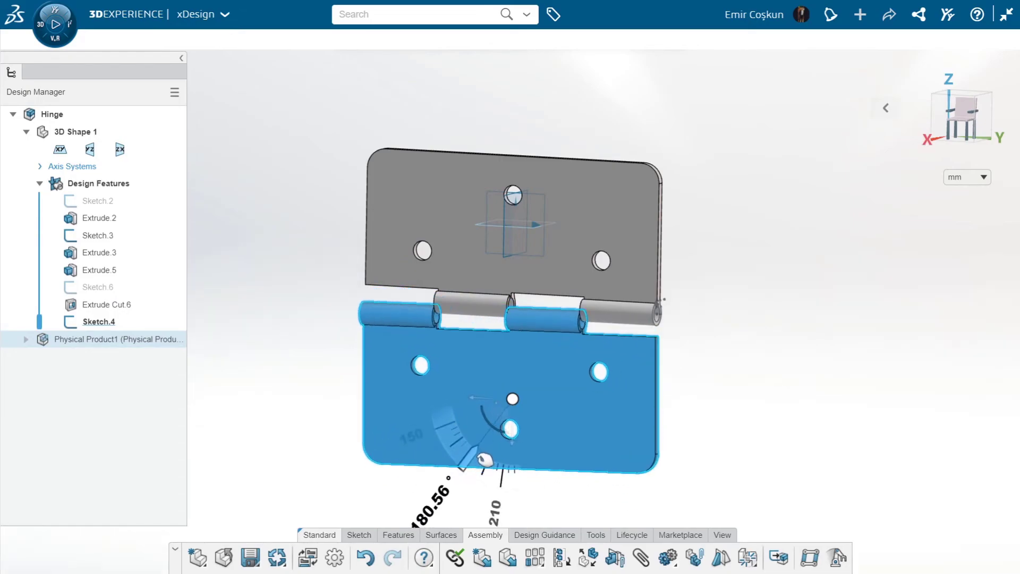
pyautogui.press('Escape')
# Add a concentric mate between the knuckle bores of the two leaves
pyautogui.scroll(3, 500, 367)
pyautogui.moveTo(499, 352); pyautogui.dragTo(473, 349)
pyautogui.click(641, 557)
pyautogui.scroll(5, 423, 261)
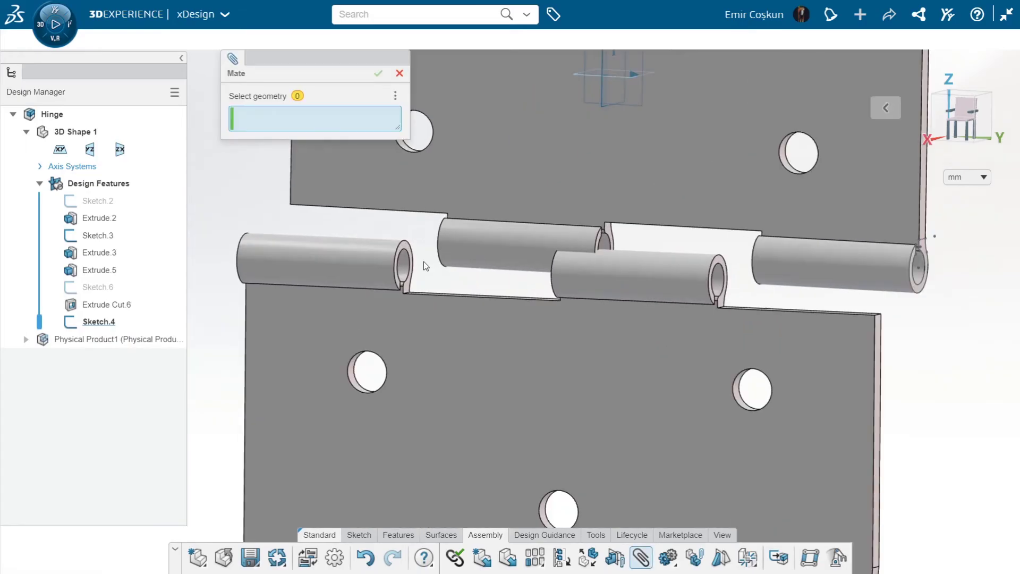
pyautogui.click(380, 266)
pyautogui.click(611, 241)
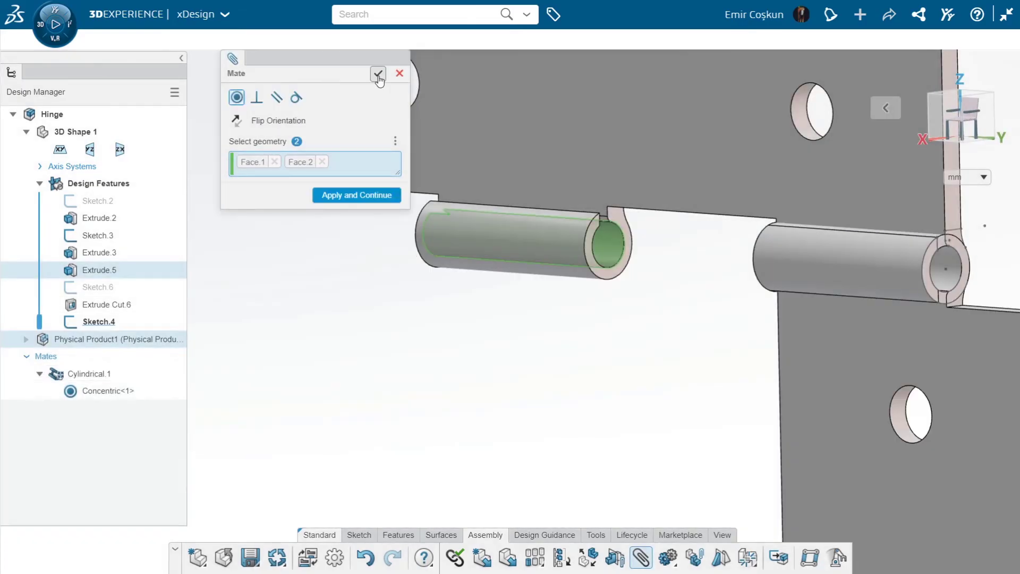
pyautogui.click(378, 75)
# Slide the second leaf along the hinge axis and add a coincident mate between the adjacent knuckle end faces
pyautogui.scroll(-5, 728, 328)
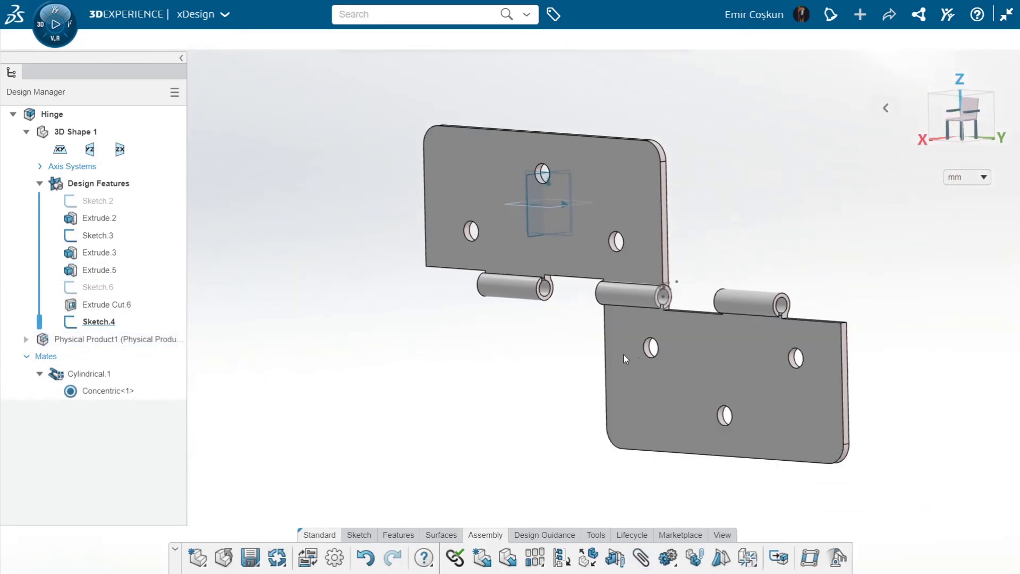
pyautogui.moveTo(624, 354); pyautogui.dragTo(537, 353)
pyautogui.scroll(8, 477, 278)
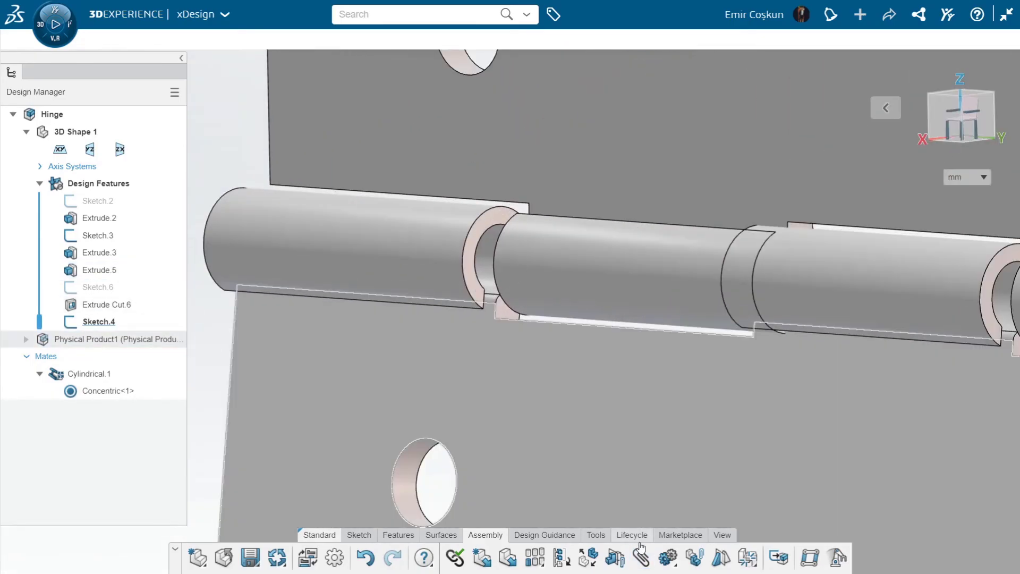
pyautogui.scroll(3, 479, 266)
pyautogui.click(464, 267)
pyautogui.moveTo(499, 264); pyautogui.dragTo(683, 228, button='middle')
pyautogui.click(684, 228)
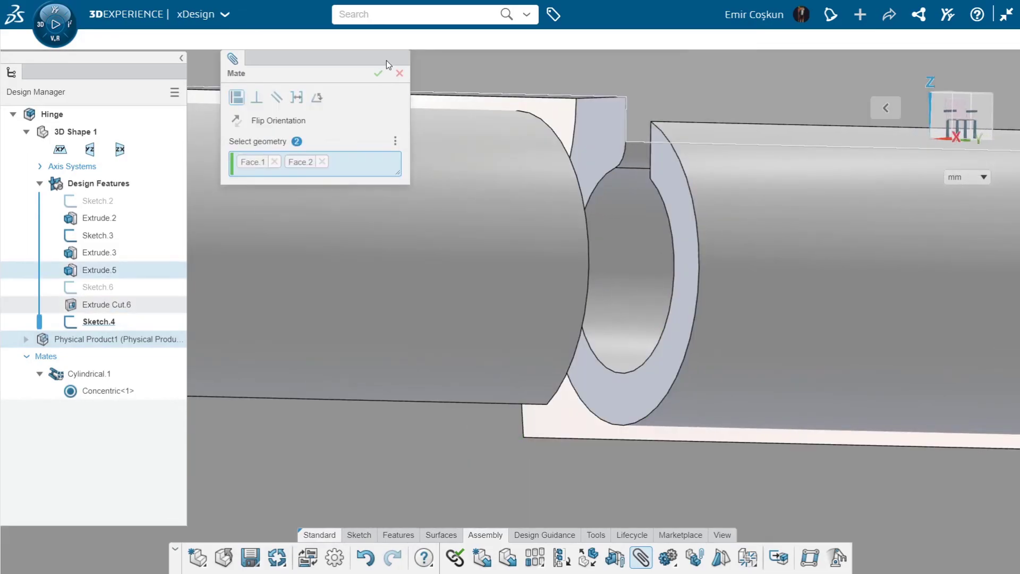
pyautogui.click(379, 73)
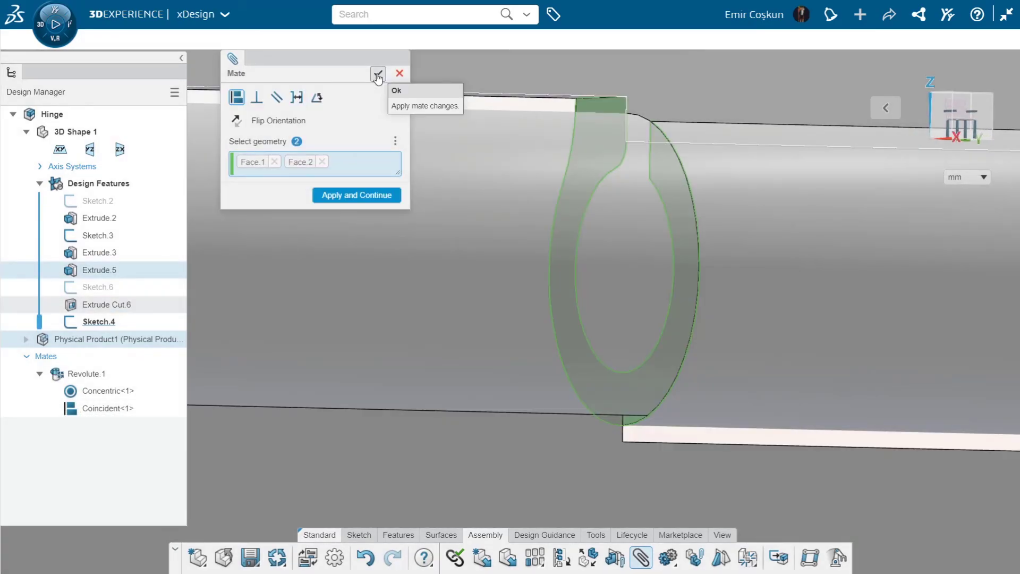
pyautogui.click(378, 73)
# Swing the second leaf about the hinge axis to an angled position to test the joint
pyautogui.scroll(-5, 559, 226)
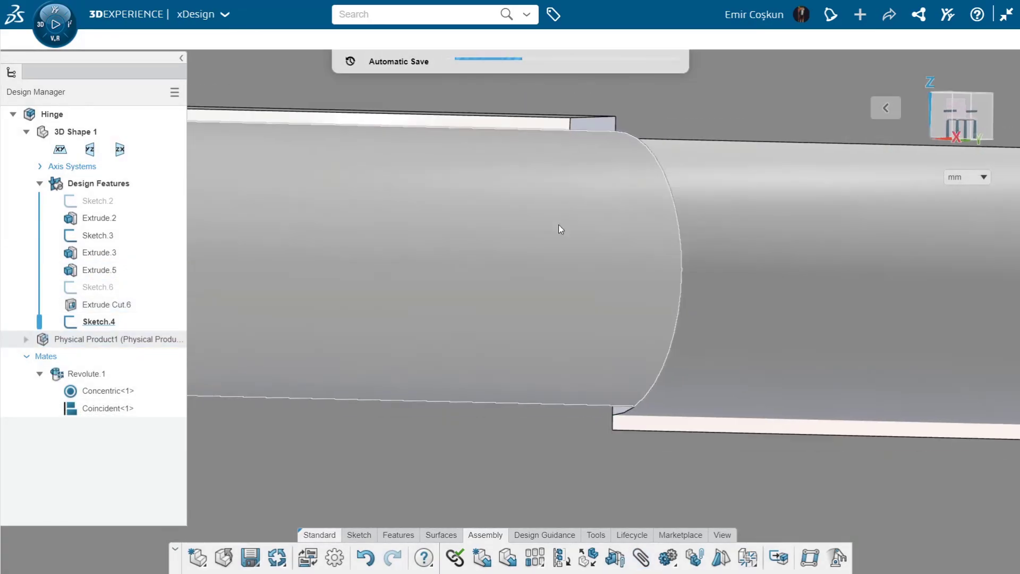
pyautogui.scroll(-5, 566, 282)
pyautogui.moveTo(565, 291); pyautogui.dragTo(445, 203, button='middle')
pyautogui.moveTo(596, 468); pyautogui.dragTo(599, 339)
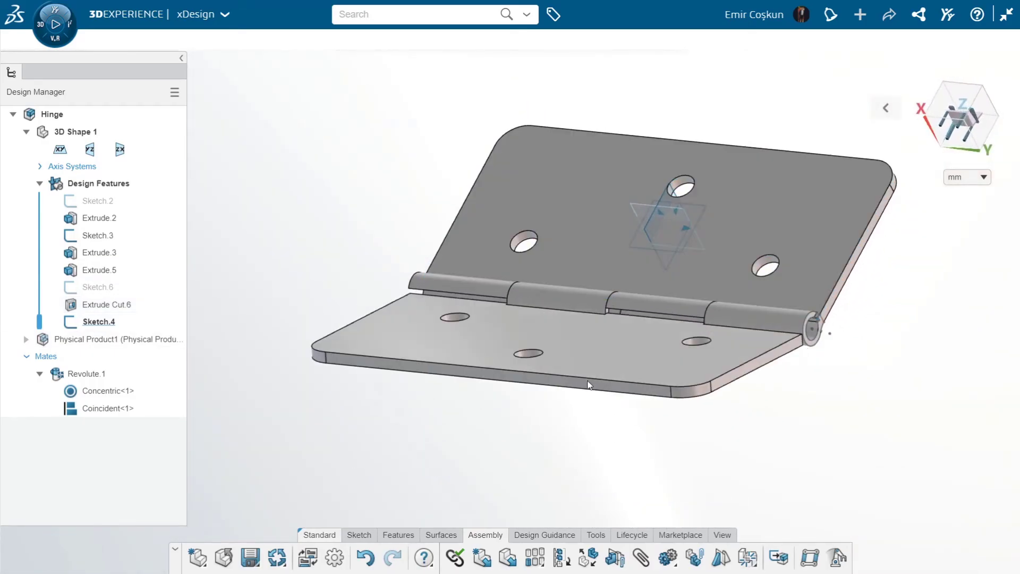
pyautogui.scroll(1, 441, 304)
pyautogui.moveTo(441, 304); pyautogui.dragTo(646, 332, button='middle')
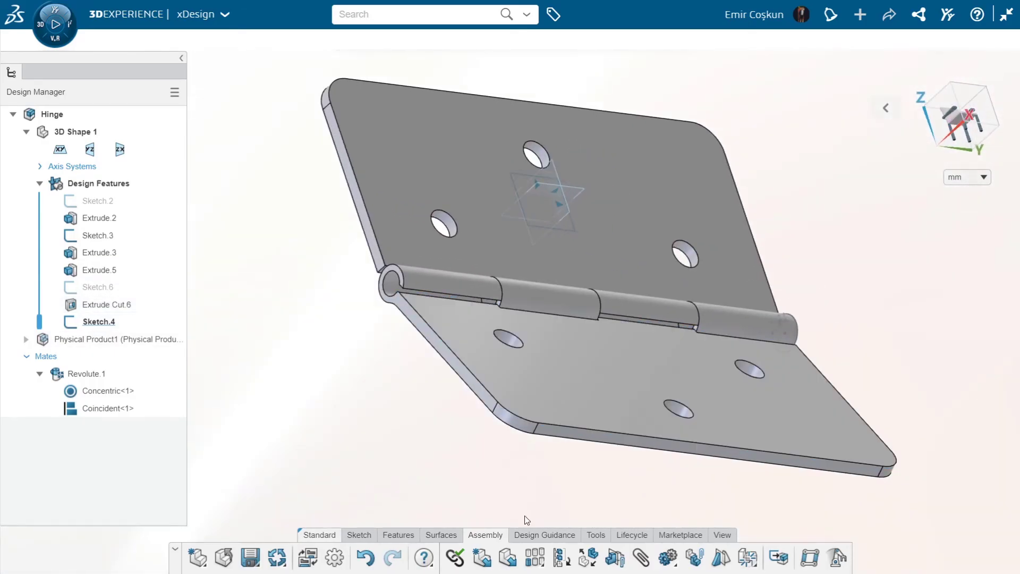
# Insert the existing Pim1 component into the hinge assembly
pyautogui.click(506, 564)
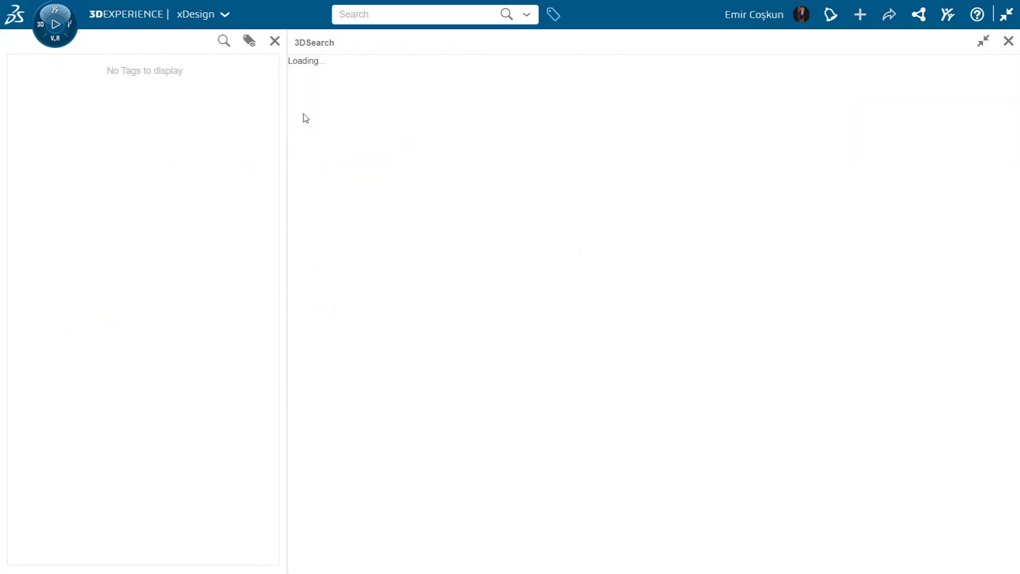
pyautogui.click(458, 125)
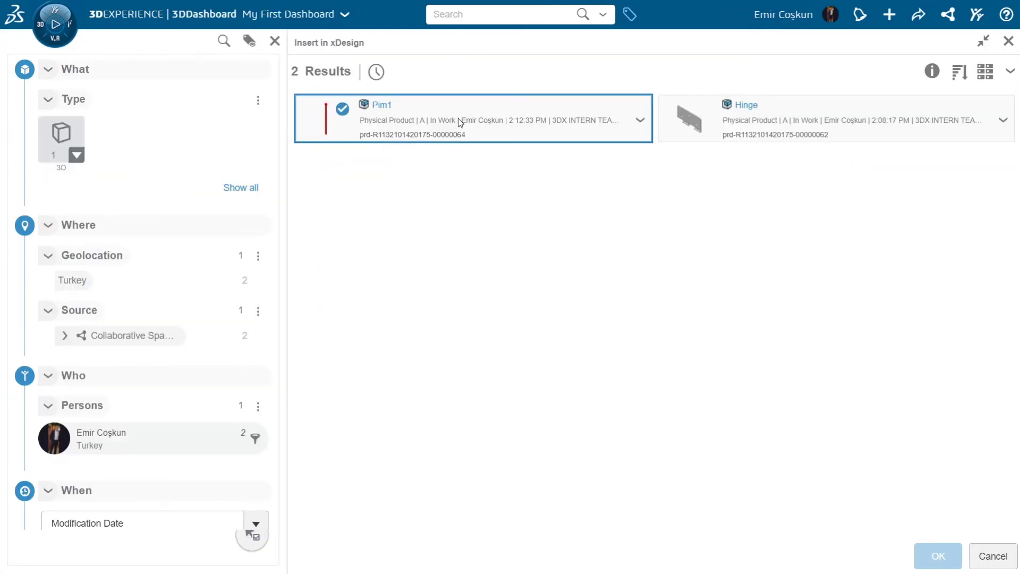
pyautogui.click(943, 561)
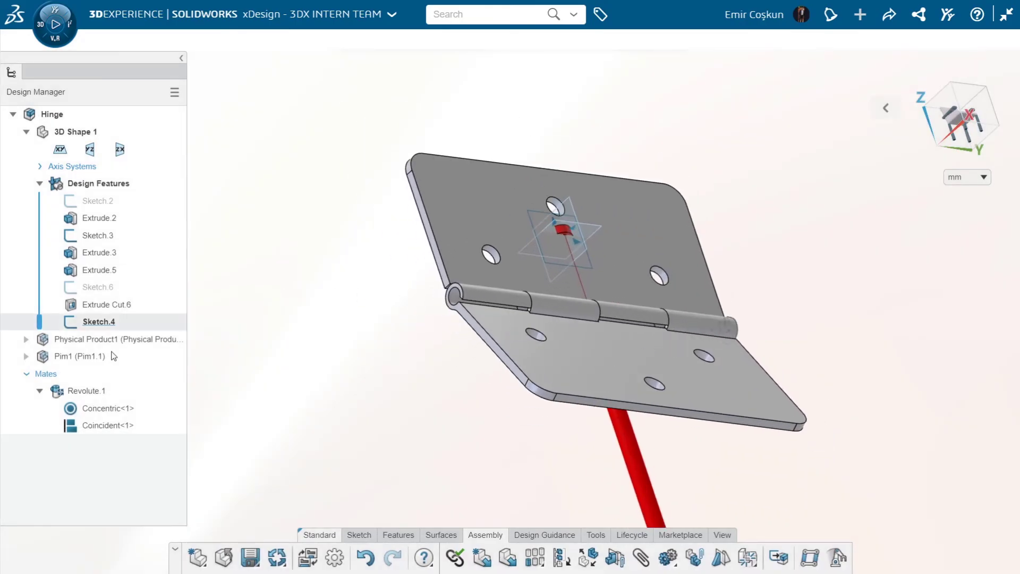
# Move the pin about 69 mm sideways so it stands clear of the hinge leaves
pyautogui.click(128, 356)
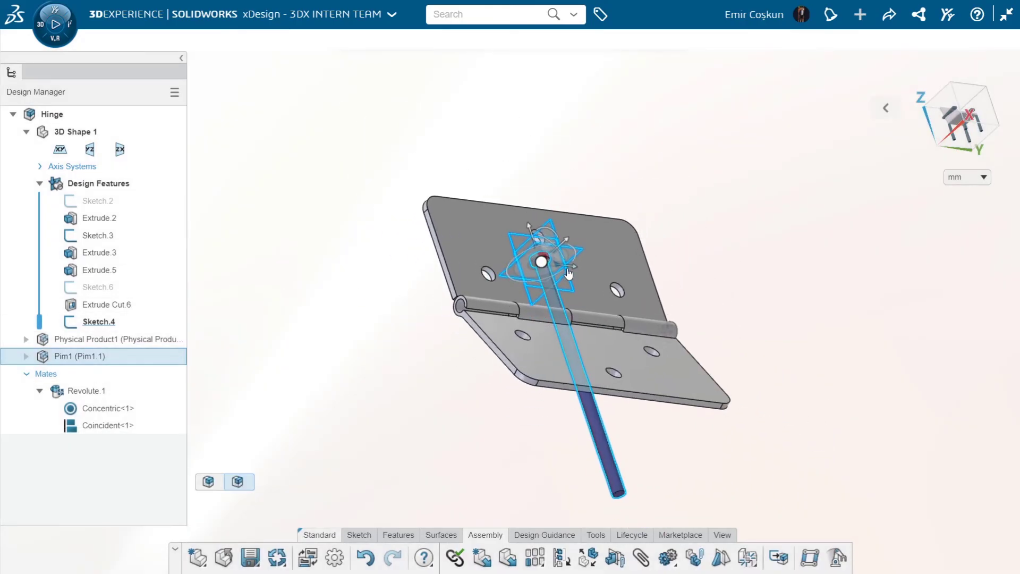
pyautogui.moveTo(493, 282); pyautogui.dragTo(394, 278)
pyautogui.scroll(2, 406, 301)
pyautogui.moveTo(446, 351); pyautogui.dragTo(415, 367, button='middle')
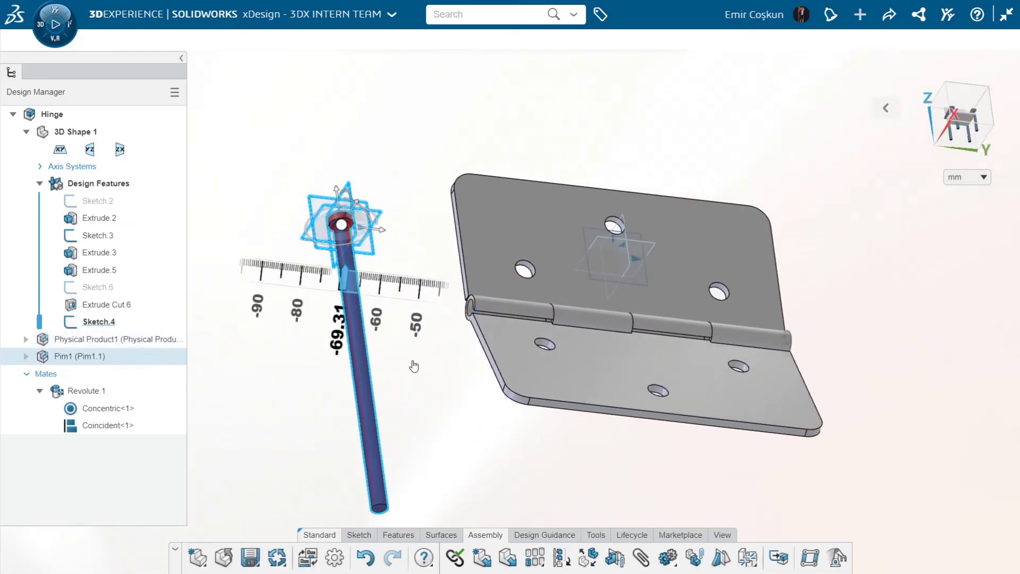
pyautogui.click(362, 372)
pyautogui.scroll(2, 409, 394)
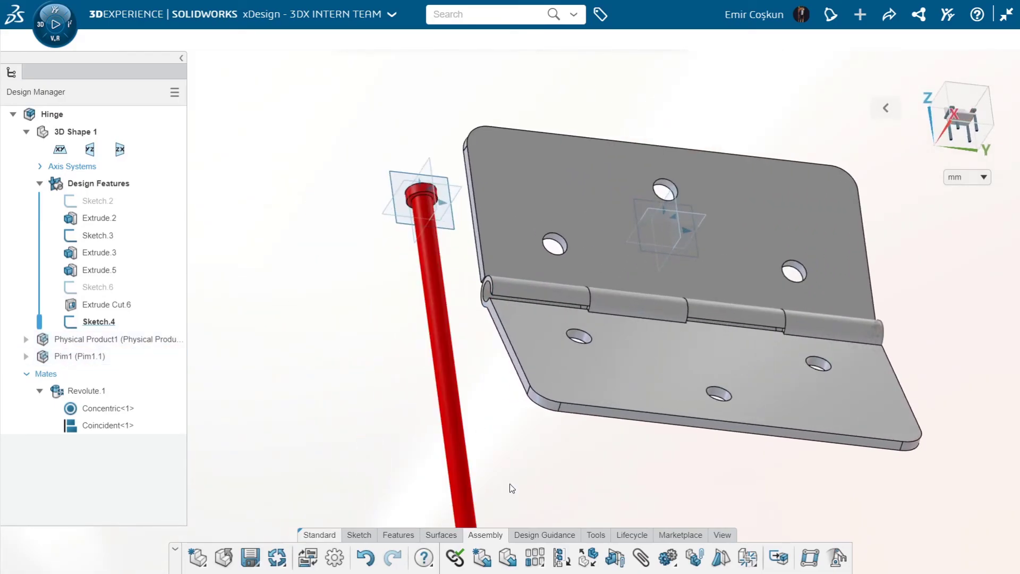
# Add a concentric mate between the pin shaft and the end knuckle's bore, with the orientation flipped
pyautogui.click(641, 564)
pyautogui.click(442, 349)
pyautogui.scroll(4, 544, 301)
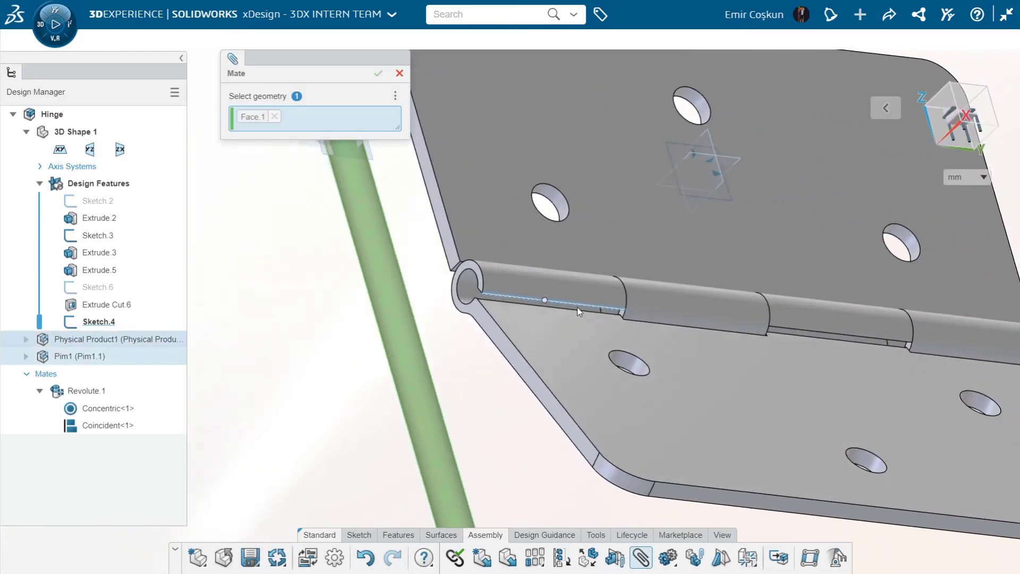
pyautogui.moveTo(577, 309); pyautogui.dragTo(589, 310, button='middle')
pyautogui.click(471, 290)
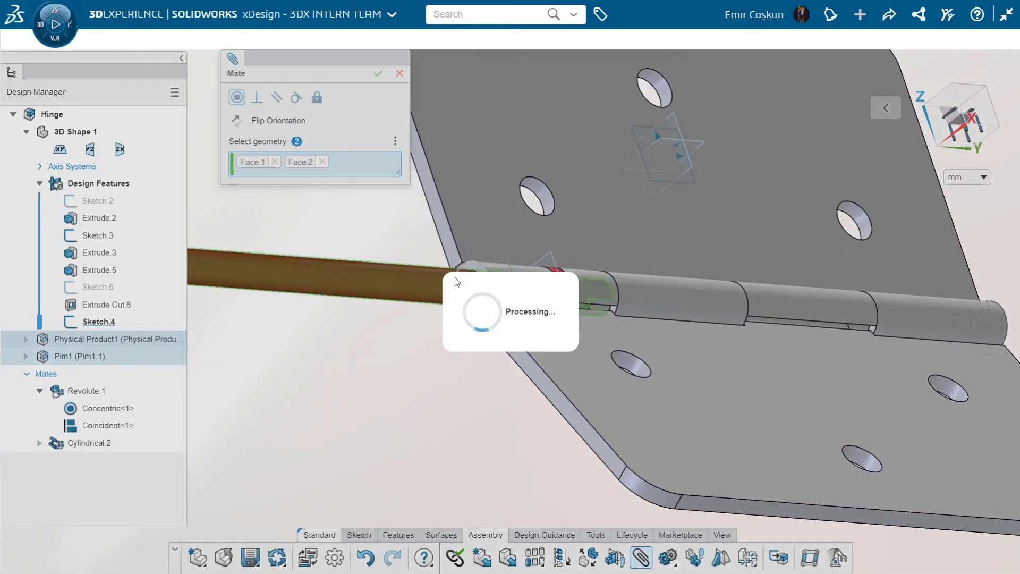
pyautogui.click(236, 121)
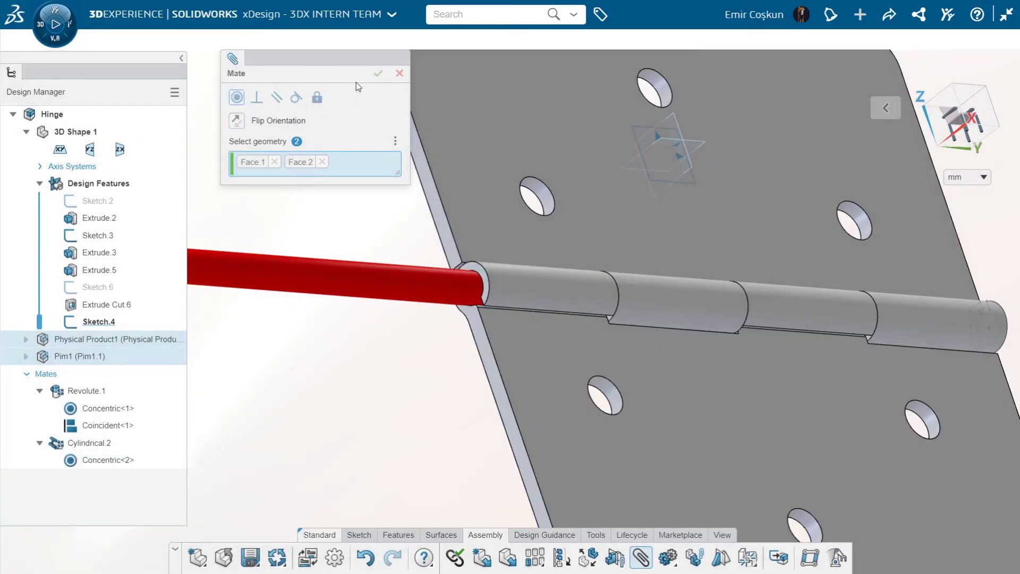
pyautogui.click(378, 73)
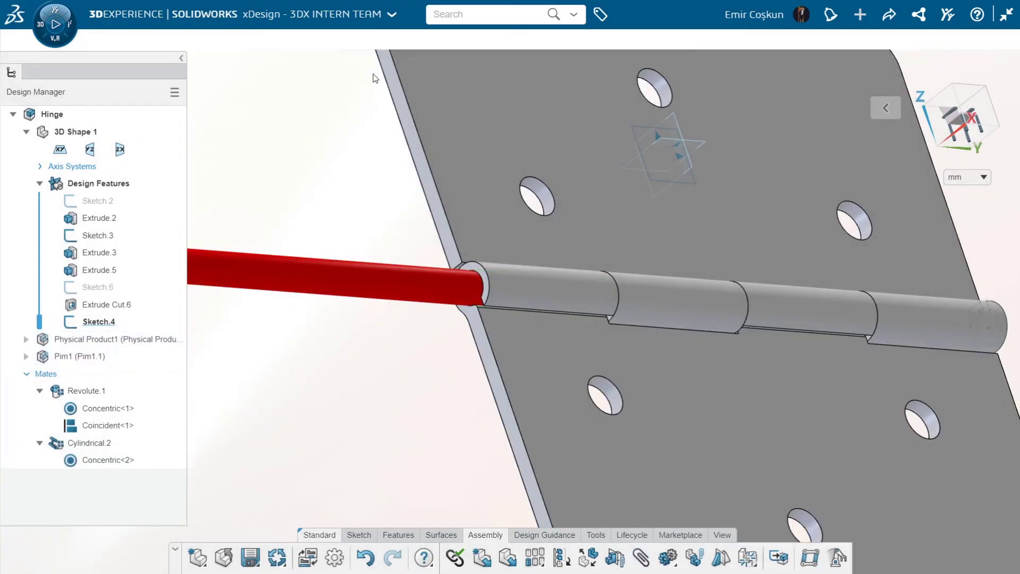
# Slide the red pin along the hinge axis into the knuckles until its head is close to the end knuckle
pyautogui.scroll(-5, 366, 269)
pyautogui.moveTo(394, 302); pyautogui.dragTo(479, 308)
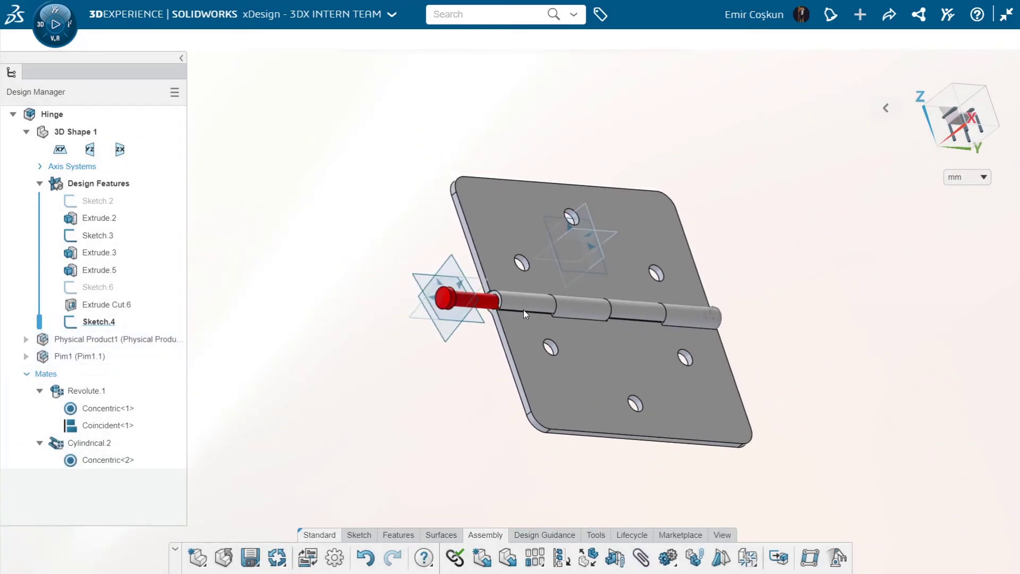
pyautogui.scroll(10, 477, 297)
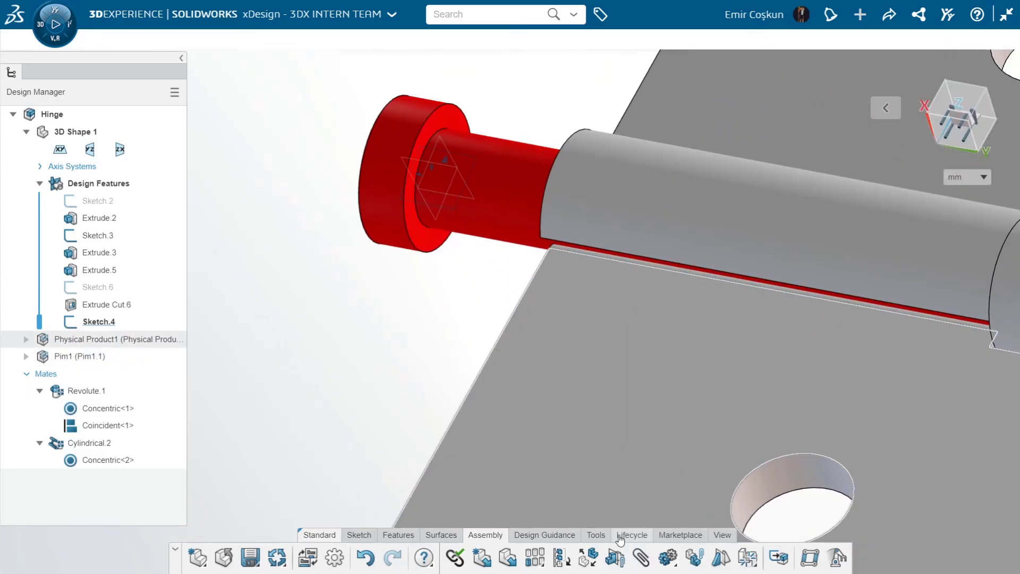
# Add a coincident mate between the underside of the pin head and the end face of the hinge leaf's knuckle
pyautogui.click(641, 557)
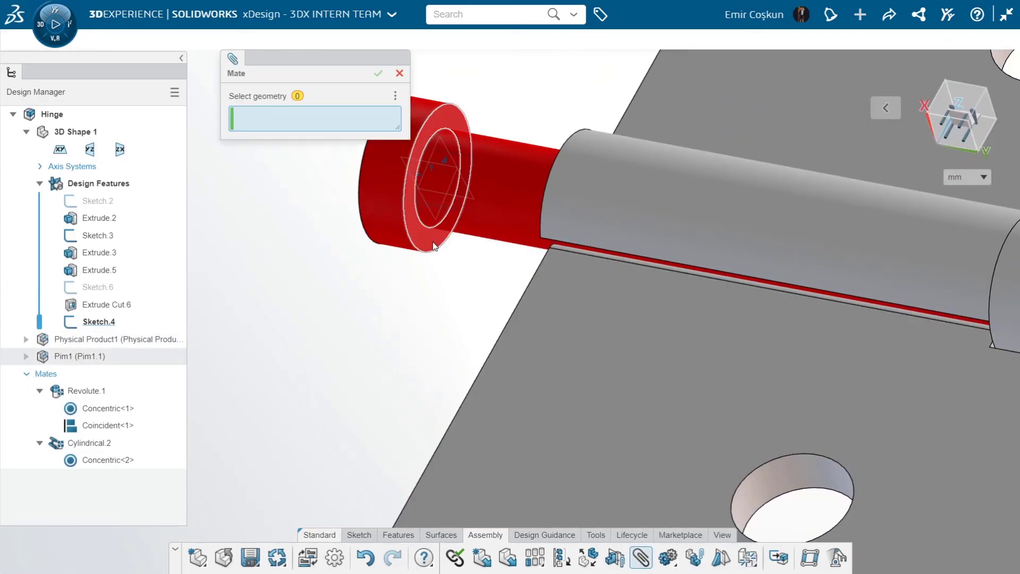
pyautogui.click(434, 246)
pyautogui.moveTo(483, 231); pyautogui.dragTo(673, 255, button='middle')
pyautogui.click(580, 190)
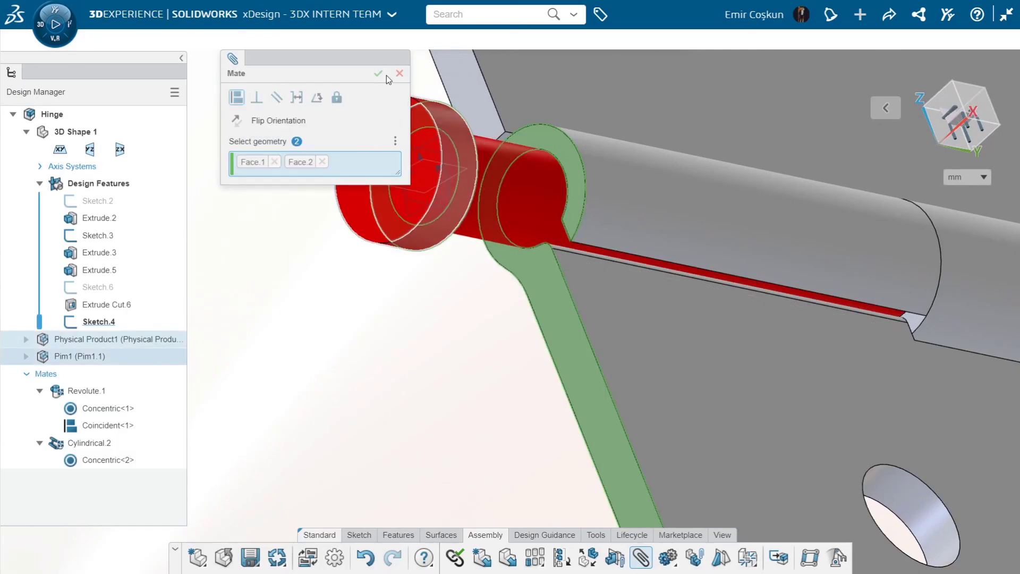
pyautogui.click(379, 73)
# Swing the second leaf about the pin to an angled position to test the assembled hinge, and check it from several sides
pyautogui.scroll(-10, 432, 334)
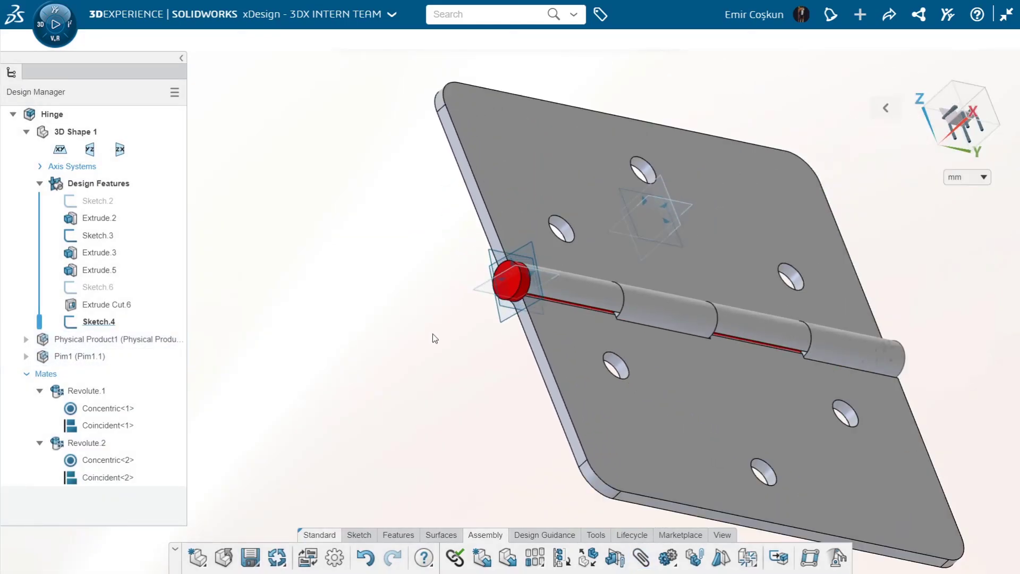
pyautogui.moveTo(433, 335); pyautogui.dragTo(327, 295, button='middle')
pyautogui.scroll(3, 426, 308)
pyautogui.moveTo(485, 309); pyautogui.dragTo(521, 290, button='middle')
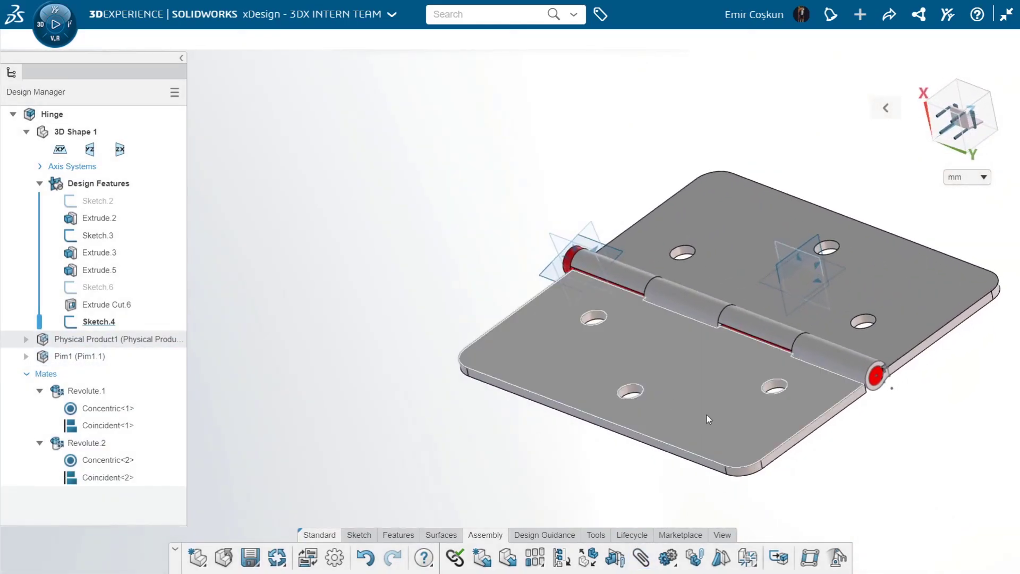
pyautogui.moveTo(707, 416); pyautogui.dragTo(763, 350)
pyautogui.scroll(-4, 770, 349)
pyautogui.scroll(3, 872, 350)
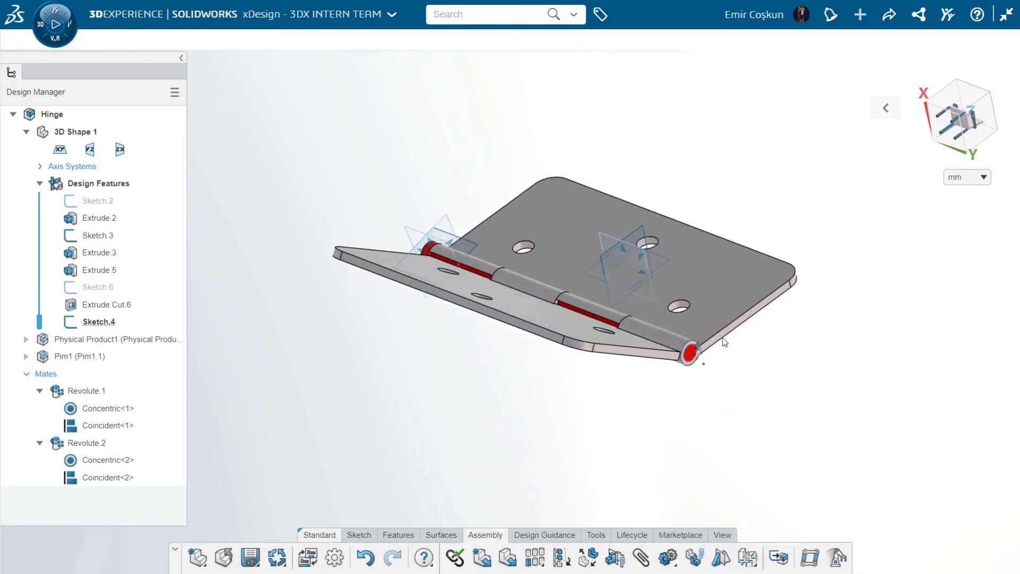
pyautogui.moveTo(724, 342); pyautogui.dragTo(717, 355, button='middle')
pyautogui.scroll(-1, 509, 196)
pyautogui.scroll(-2, 509, 197)
pyautogui.scroll(4, 508, 197)
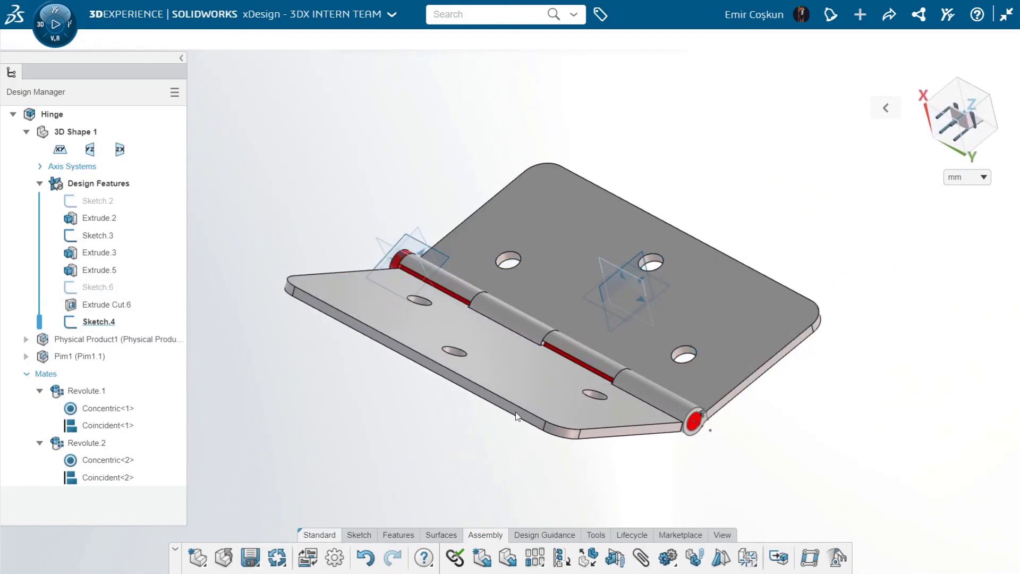
# Hide the reference planes in the assembly view and swing the second leaf slightly further about the pin
pyautogui.click(719, 541)
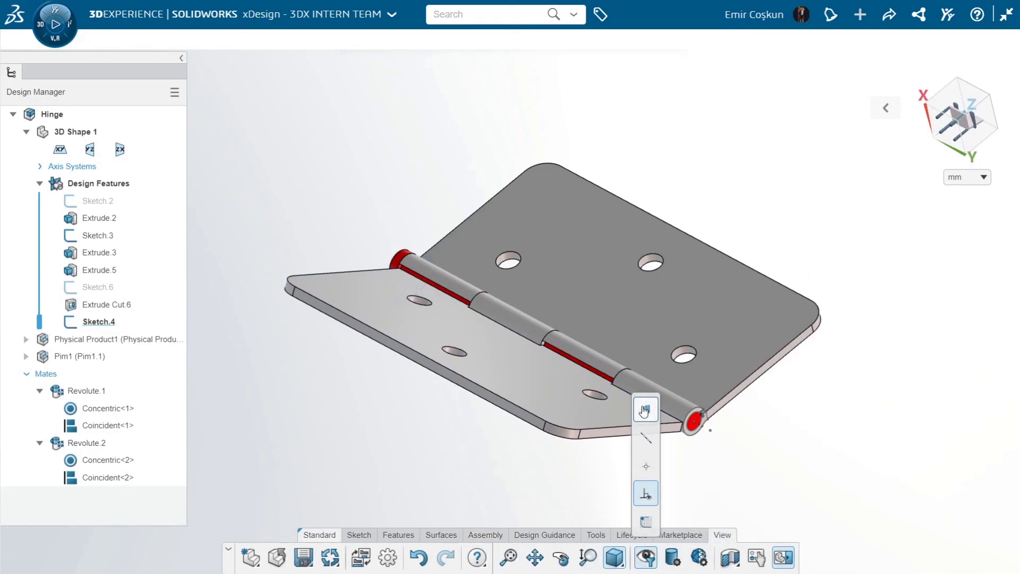
pyautogui.moveTo(540, 413); pyautogui.dragTo(520, 429)
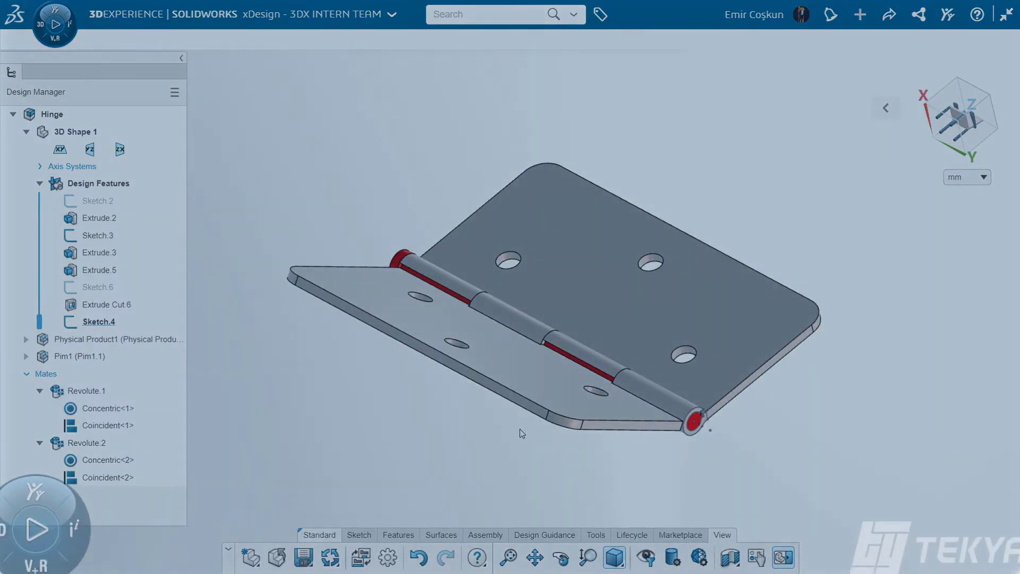